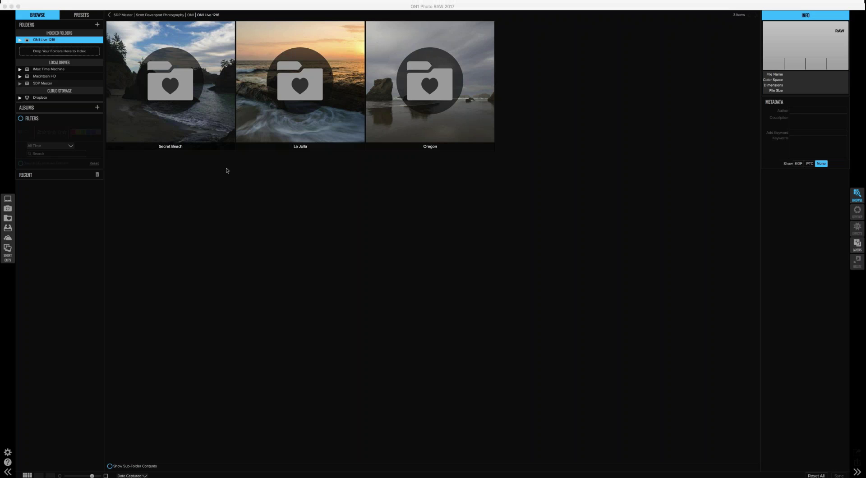
# - Open the Oregon folder, look through its photos and return to the first one
pyautogui.click(432, 93)
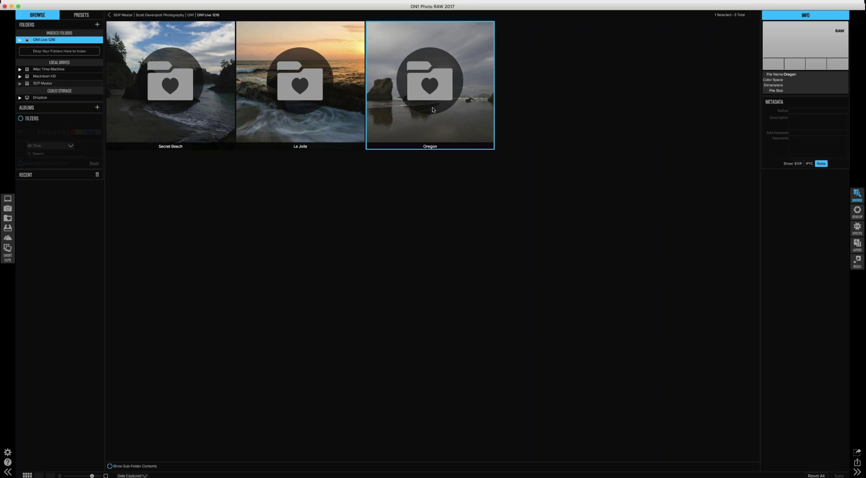
pyautogui.doubleClick(432, 109)
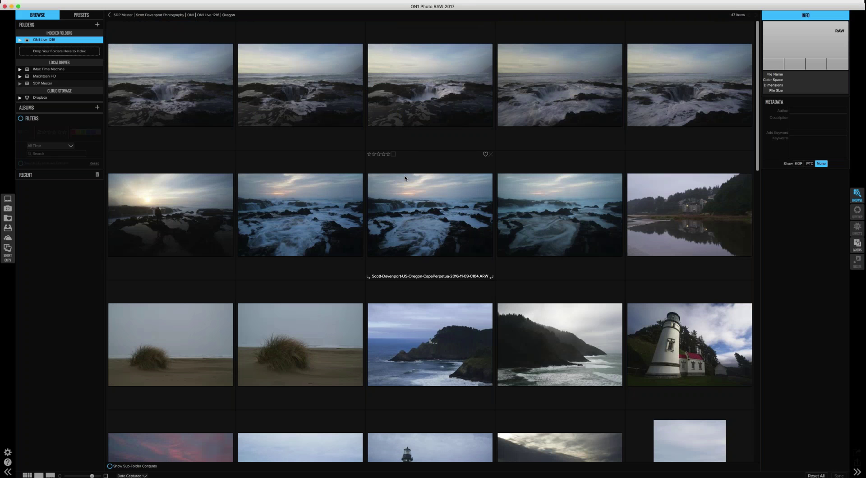
pyautogui.scroll(-20, 405, 177)
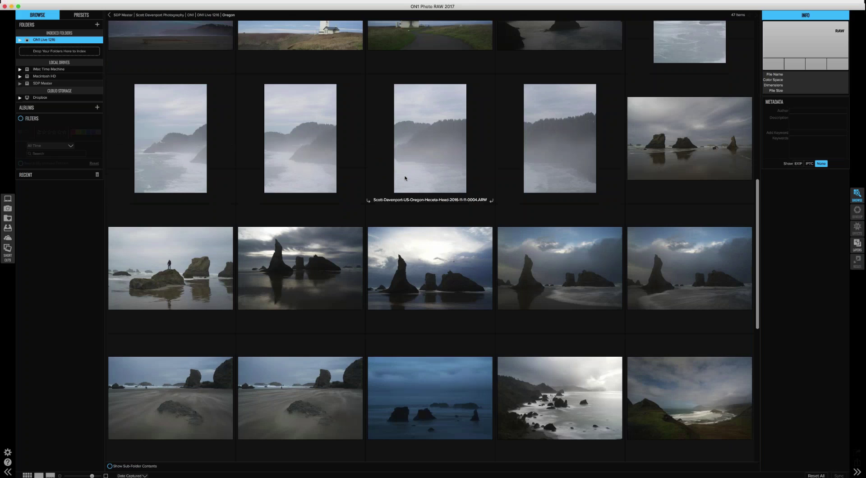
pyautogui.press('Home')
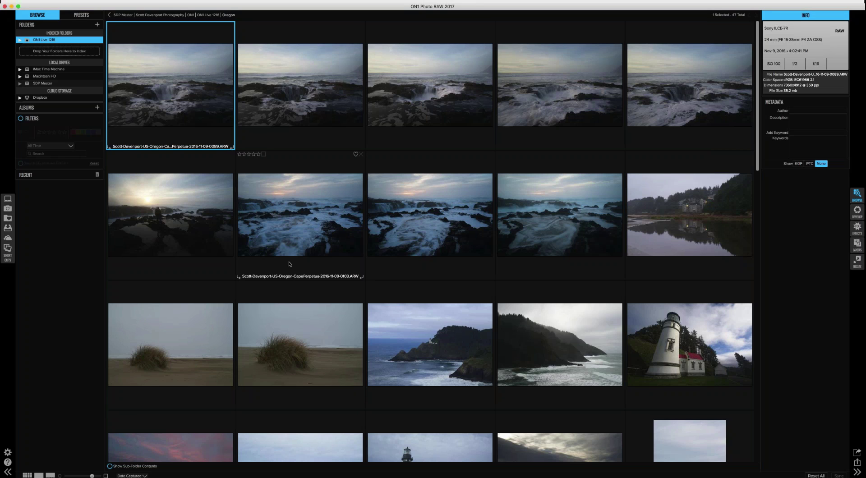
pyautogui.scroll(-10, 289, 264)
pyautogui.press('Home')
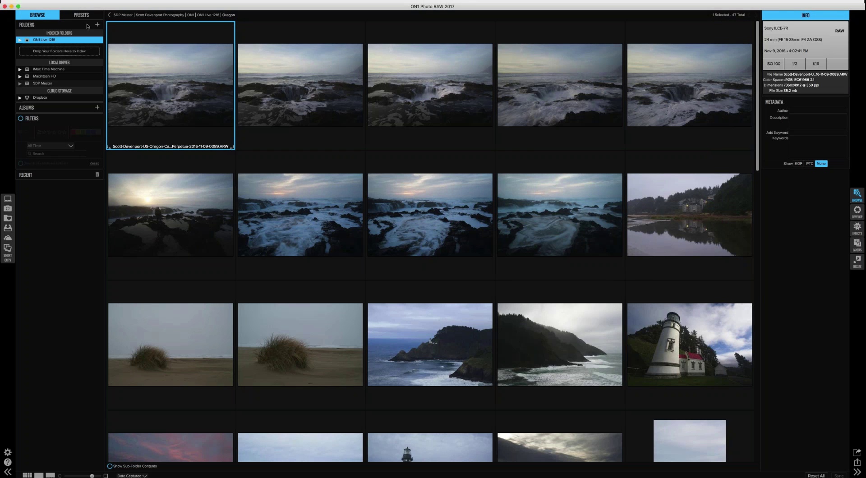
# - Select all photos in the Oregon folder and enter the photographer's full name as Author in their metadata
pyautogui.press('super+a')
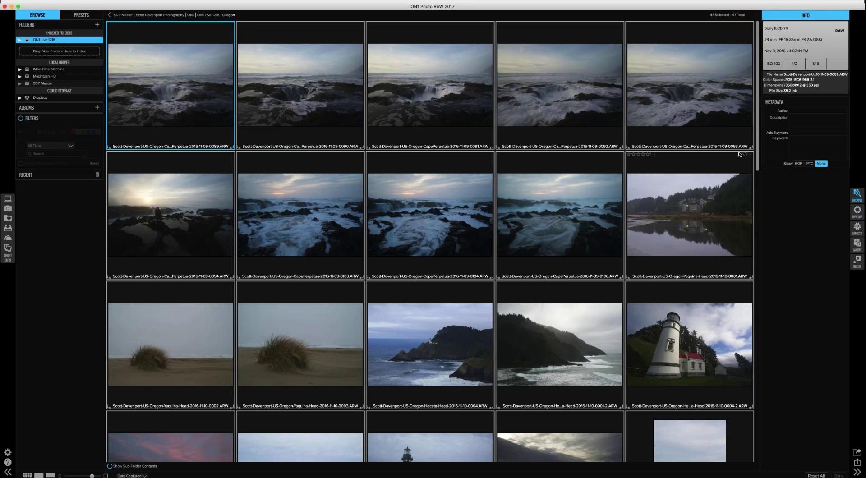
pyautogui.click(808, 111)
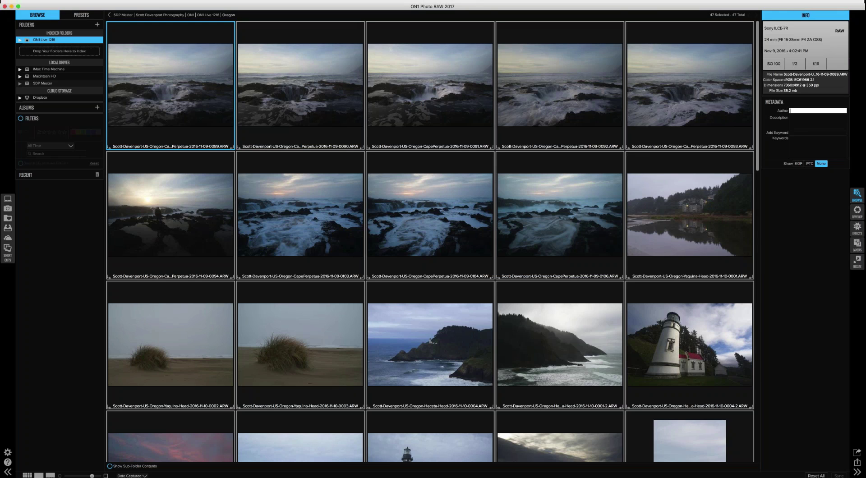
pyautogui.write('Scott Davenport')
pyautogui.press('Return')
# - Show the IPTC metadata, check the e-mail, website and copyright fields, and hide the extra metadata again
pyautogui.click(810, 165)
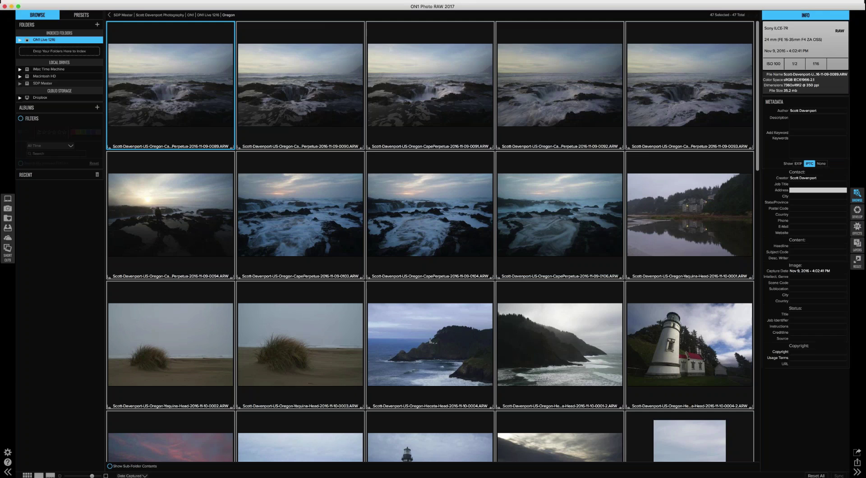
pyautogui.click(795, 227)
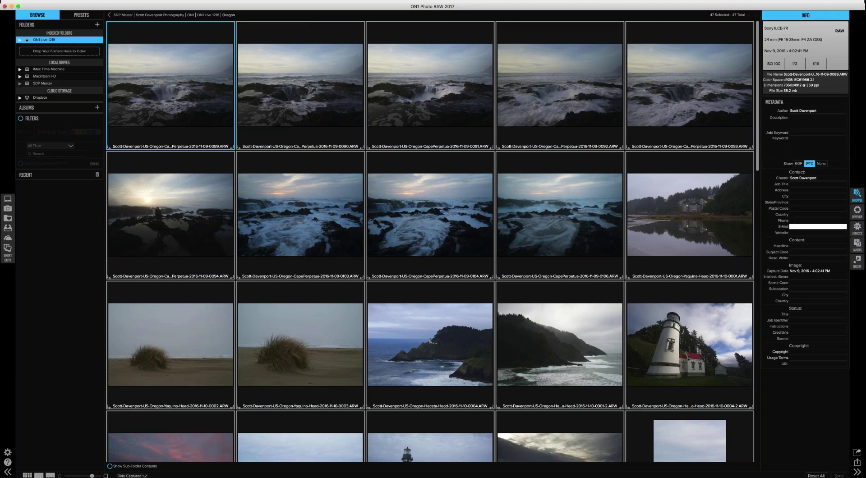
pyautogui.press('Tab')
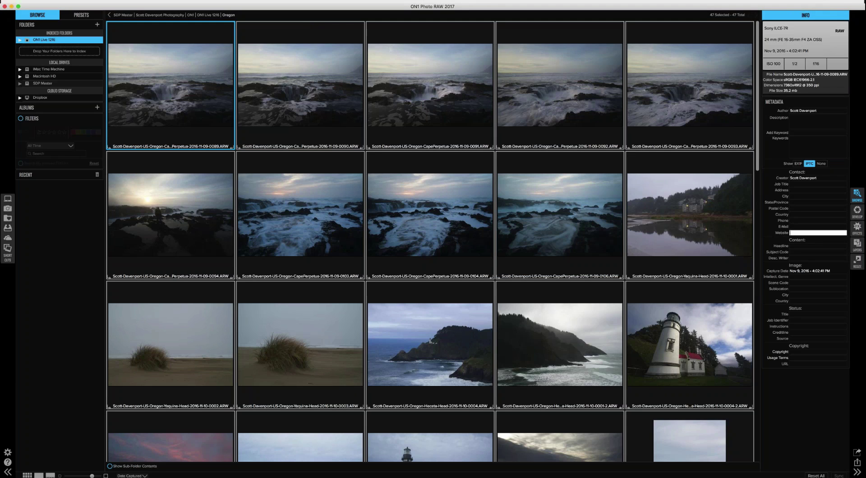
pyautogui.click(793, 352)
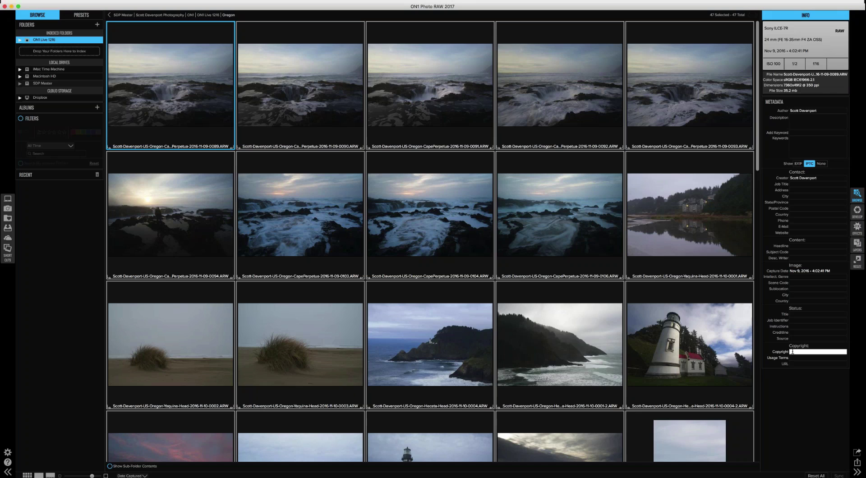
pyautogui.click(821, 163)
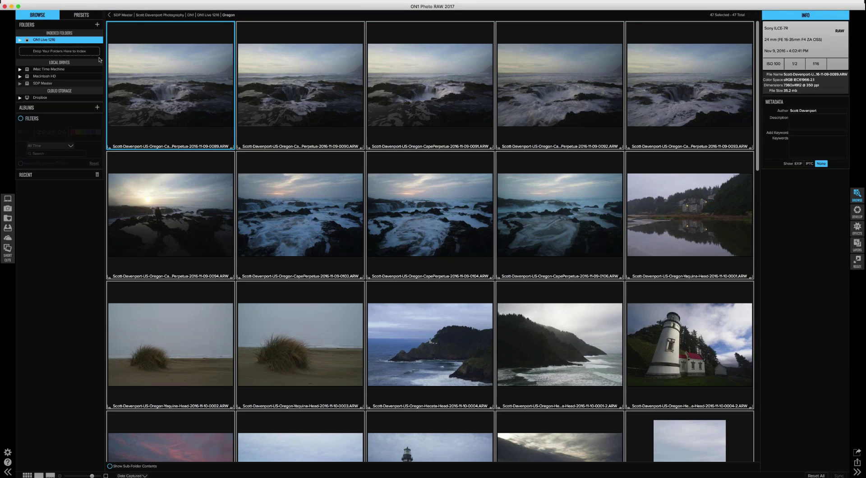
# - Open only the first Cape Perpetua photo in the large single-image view, show its histogram and rate it three stars
pyautogui.doubleClick(190, 140)
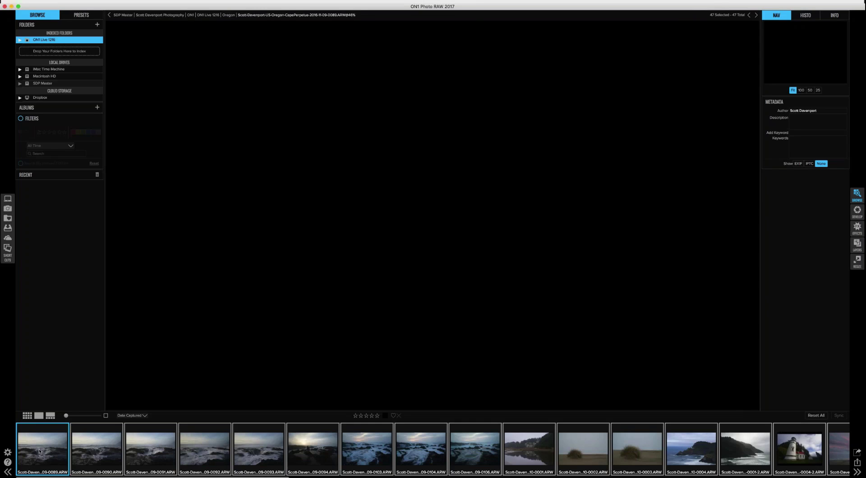
pyautogui.press('g')
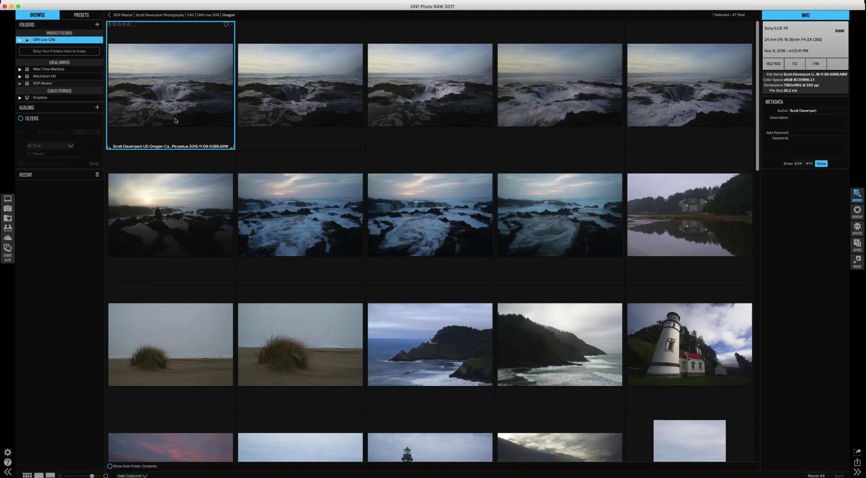
pyautogui.doubleClick(175, 121)
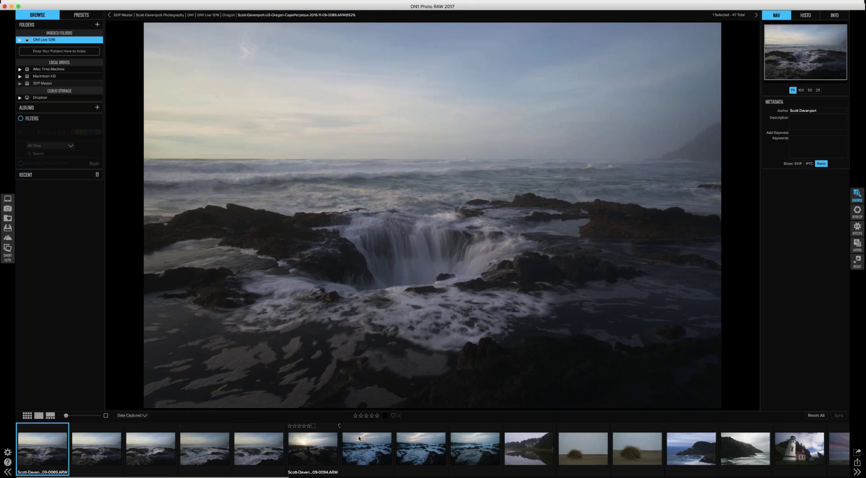
pyautogui.click(809, 20)
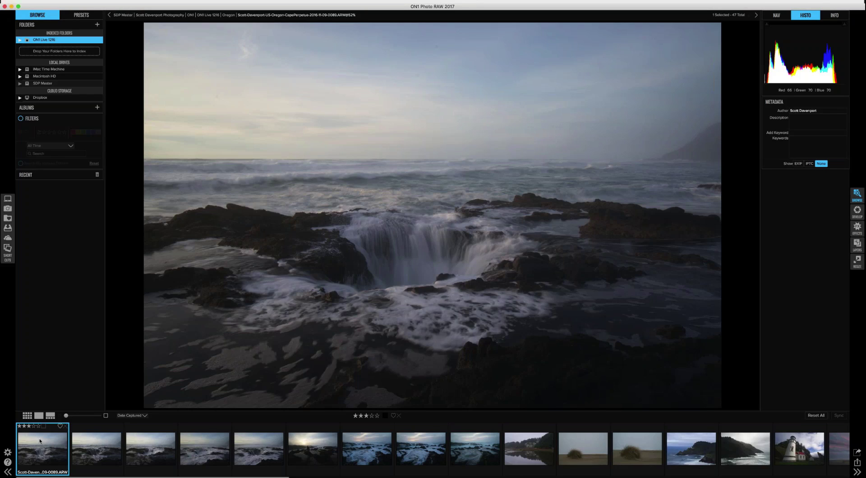
# - Skip the second Cape Perpetua photo and rate the third and fourth ones three stars each
pyautogui.press('Right')
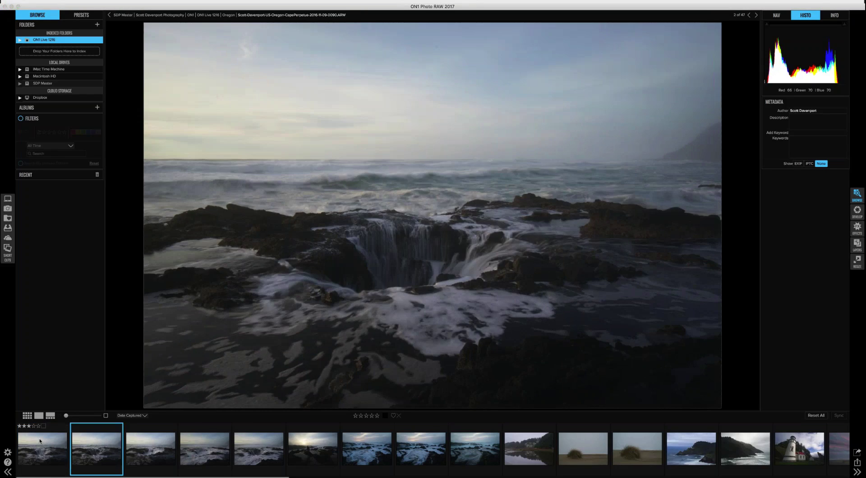
pyautogui.press('Right')
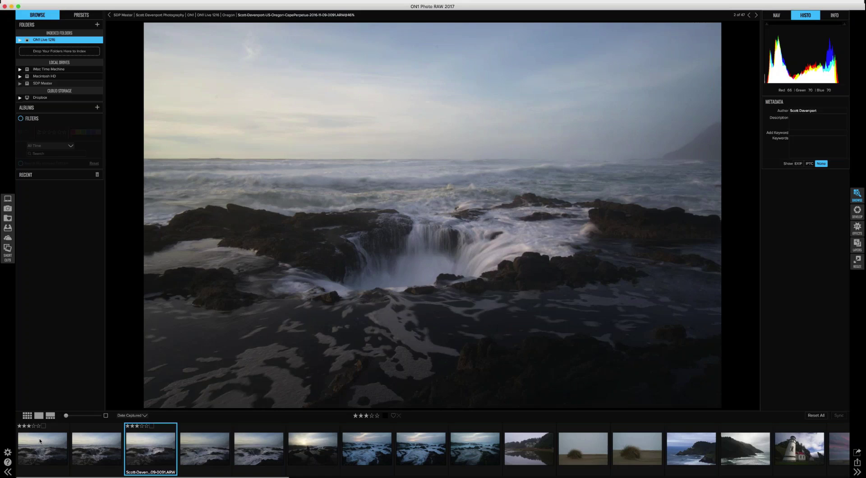
pyautogui.press('Right')
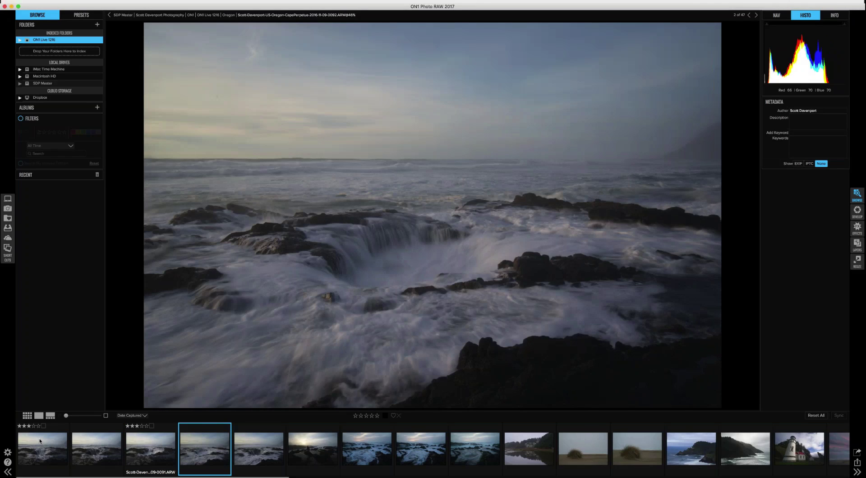
pyautogui.press('3')
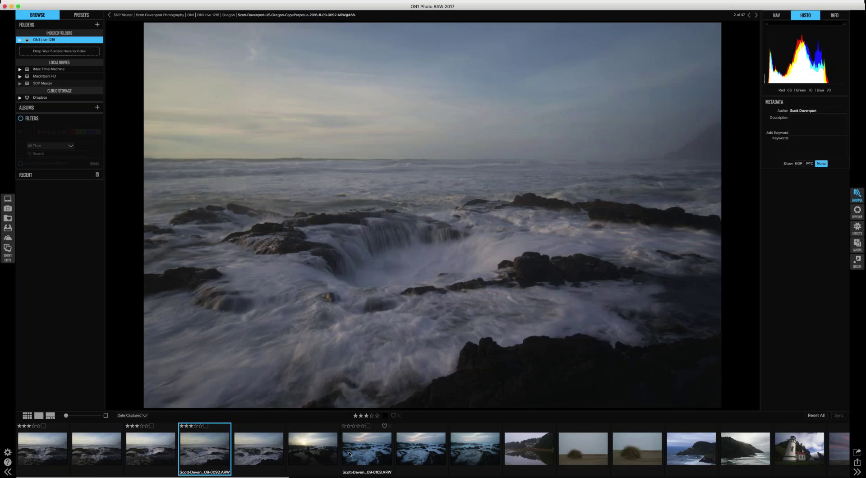
# - Rate the blue-toned Cape Perpetua photo 0103 four stars and the first dune grass photo three stars
pyautogui.hscroll(10, 348, 451)
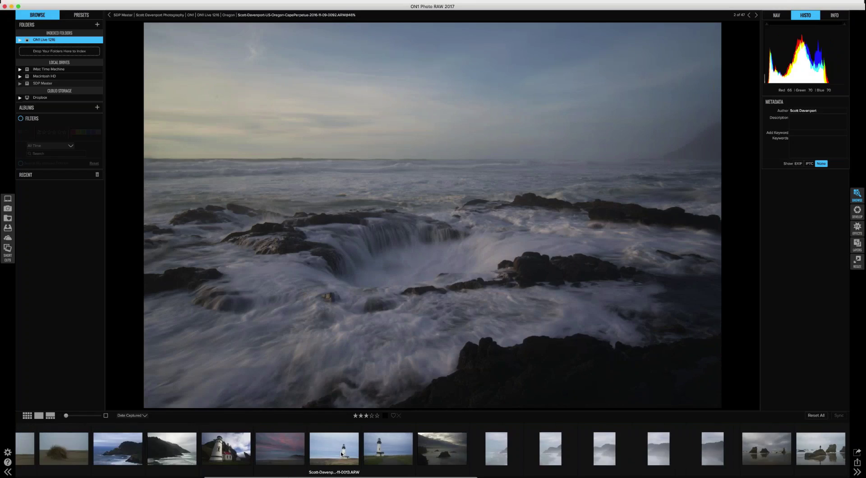
pyautogui.hscroll(-9, 342, 454)
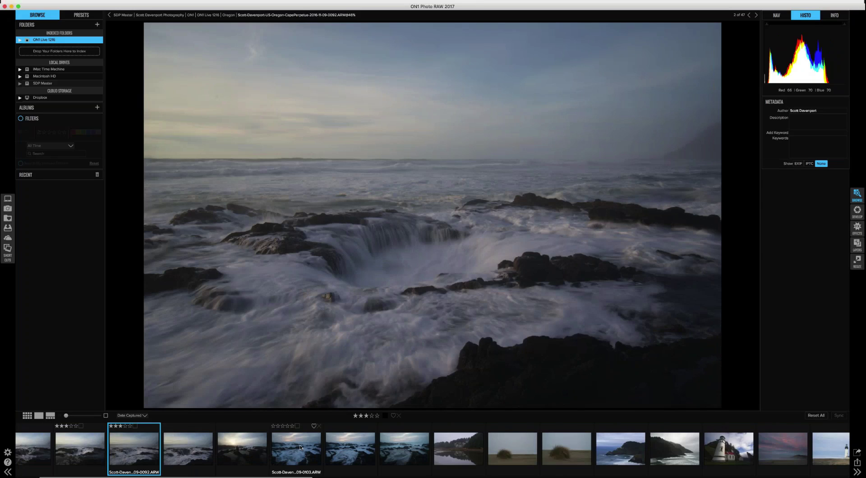
pyautogui.click(301, 448)
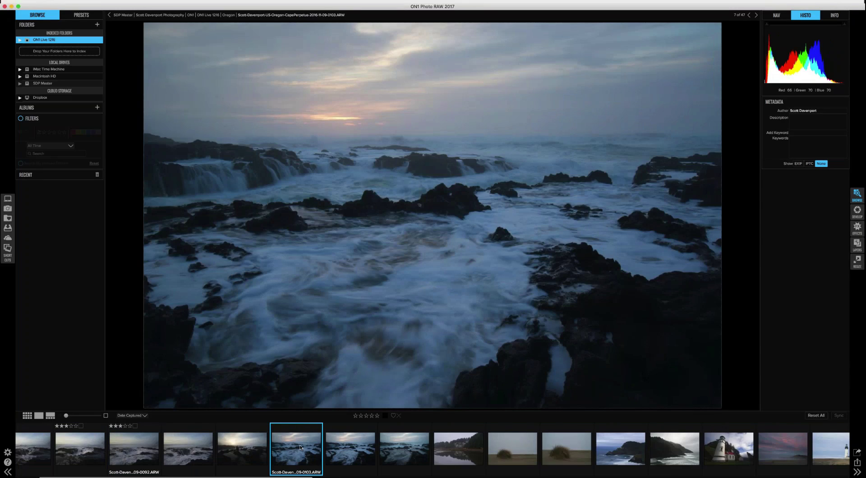
pyautogui.press('4')
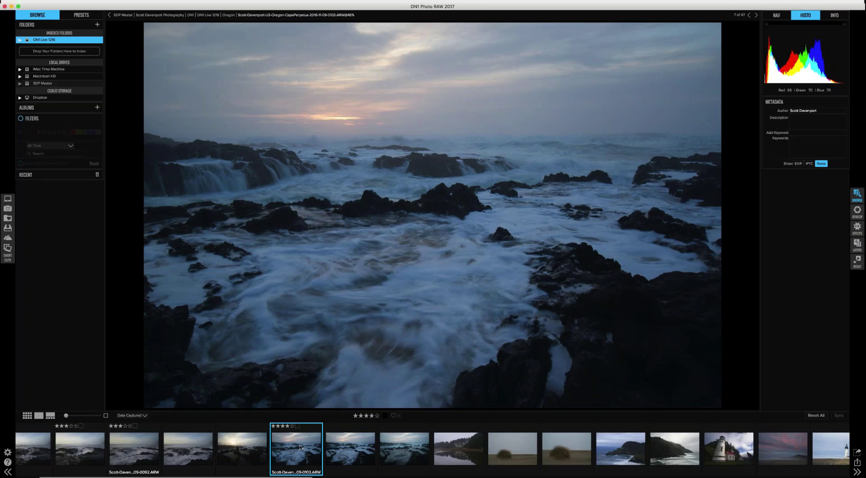
pyautogui.scroll(-3, 377, 448)
pyautogui.click(377, 448)
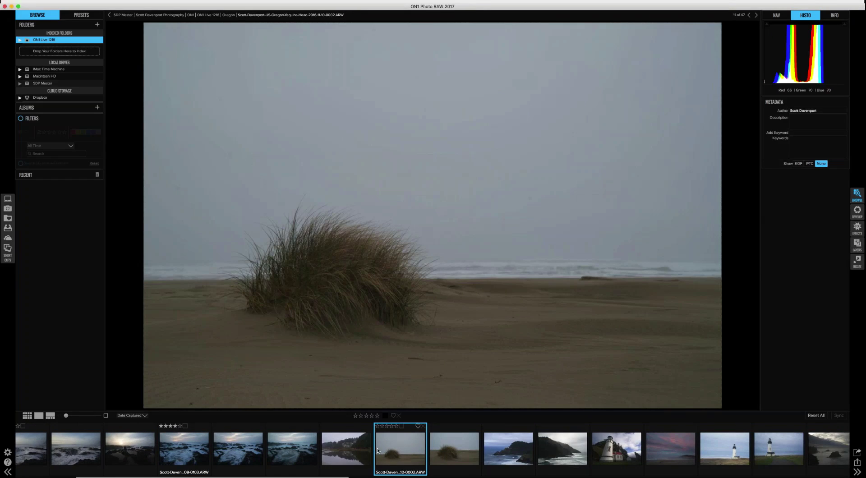
pyautogui.press('3')
# - Rate the lighthouse photo with the curving path and the last two Brookings sea stack photos four stars each
pyautogui.scroll(-5, 454, 453)
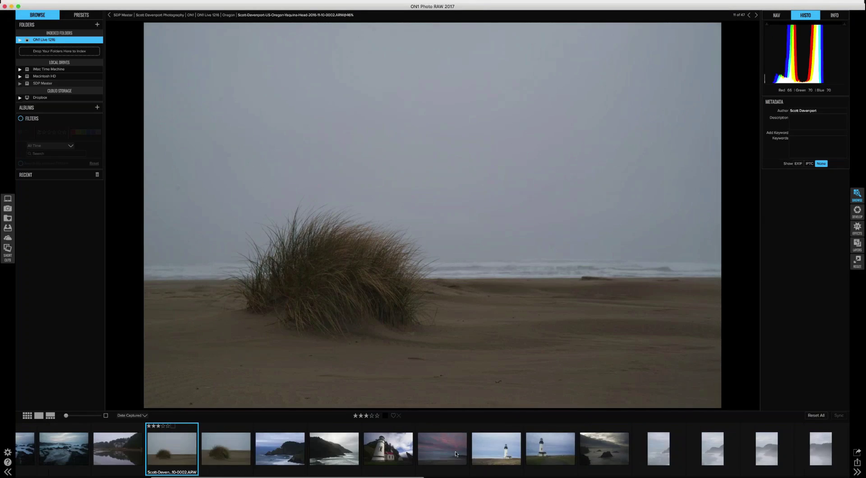
pyautogui.click(539, 454)
pyautogui.press('4')
pyautogui.scroll(-1, 539, 456)
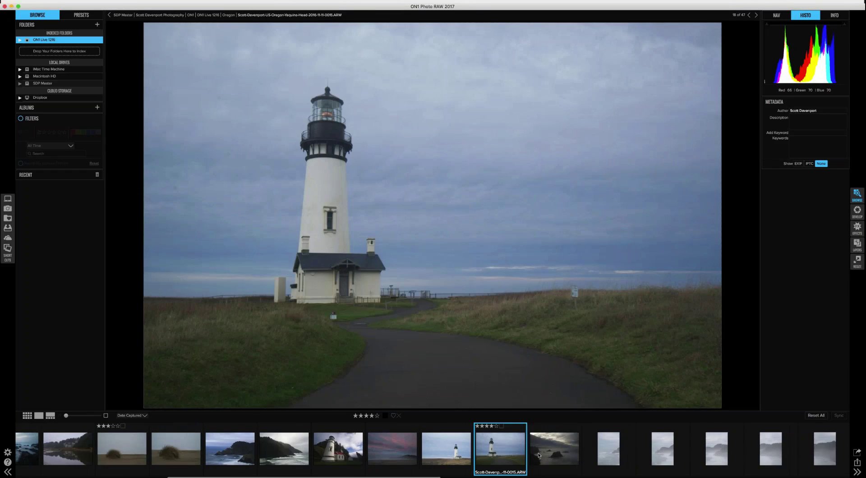
pyautogui.scroll(-10, 539, 455)
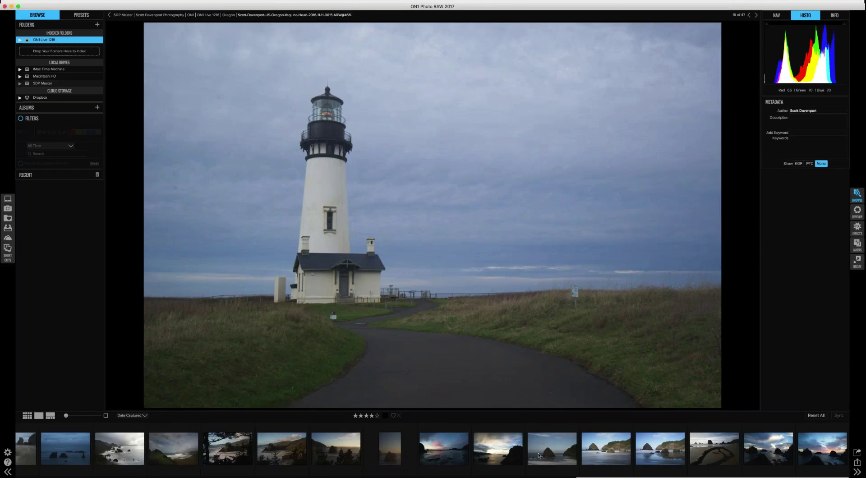
pyautogui.click(762, 447)
pyautogui.press('4')
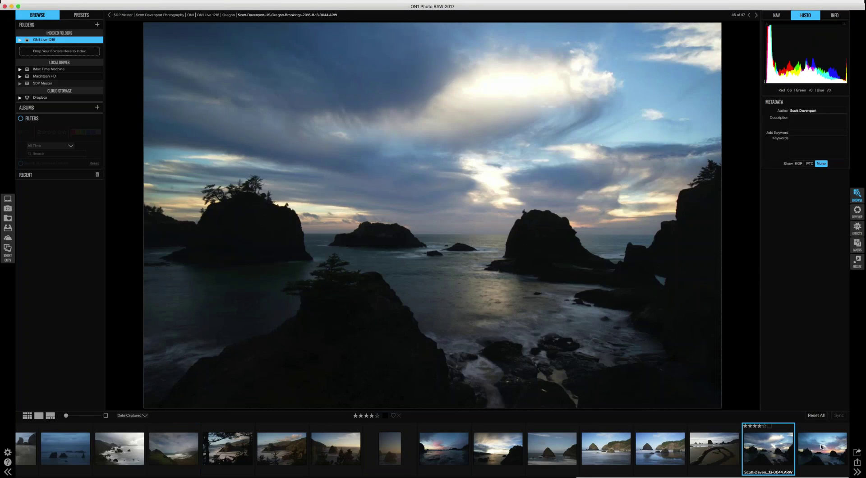
pyautogui.click(821, 447)
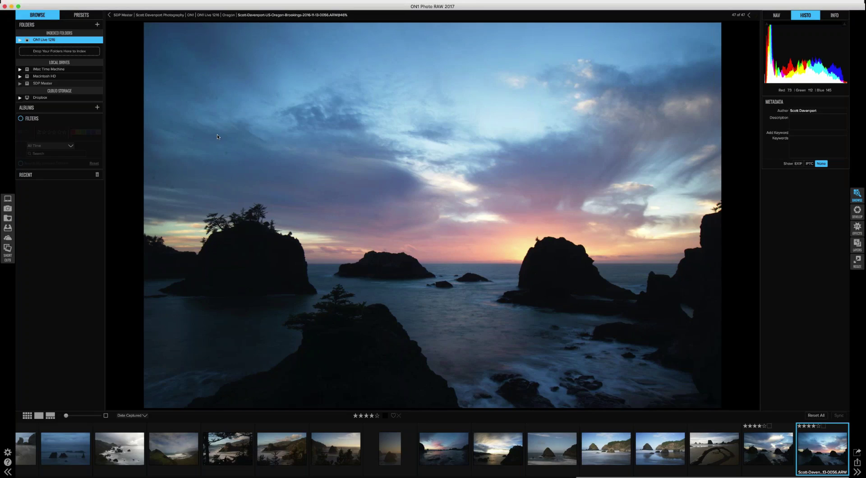
# - Return to the thumbnail grid and filter the folder to photos rated three stars or higher
pyautogui.press('g')
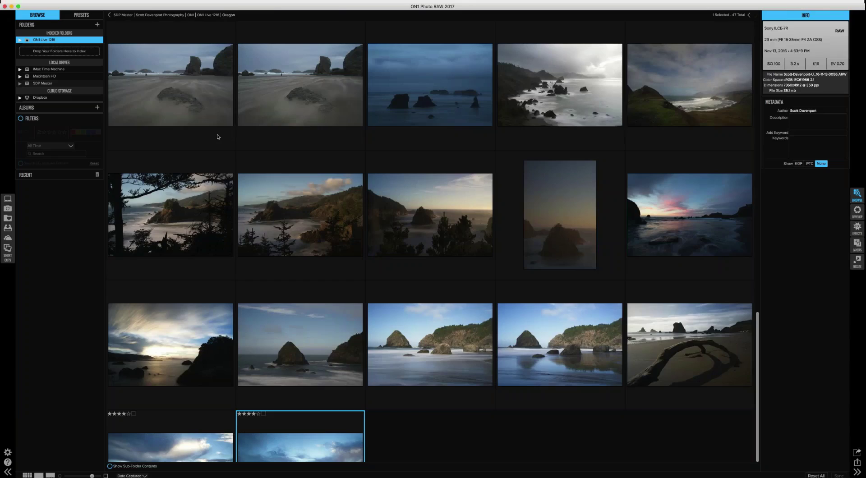
pyautogui.press('e')
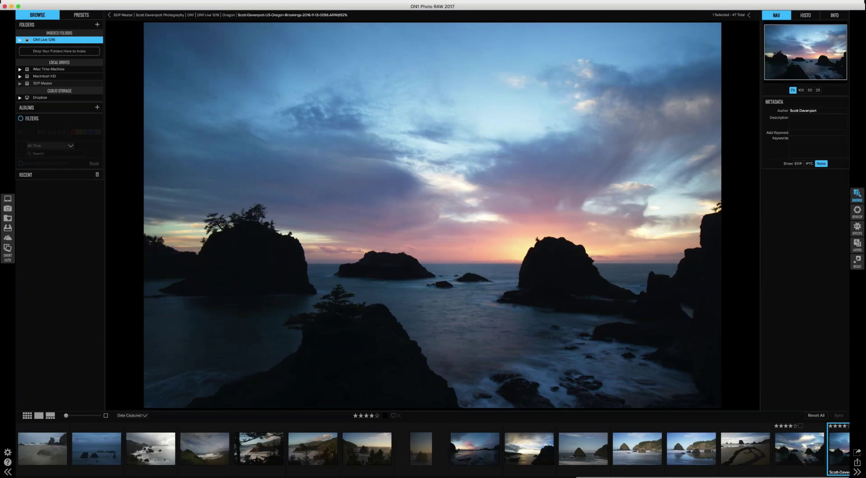
pyautogui.press('g')
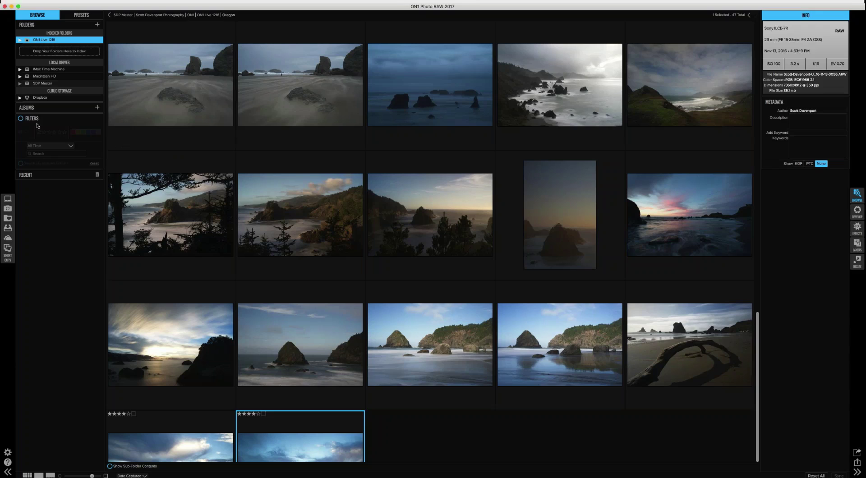
pyautogui.click(20, 118)
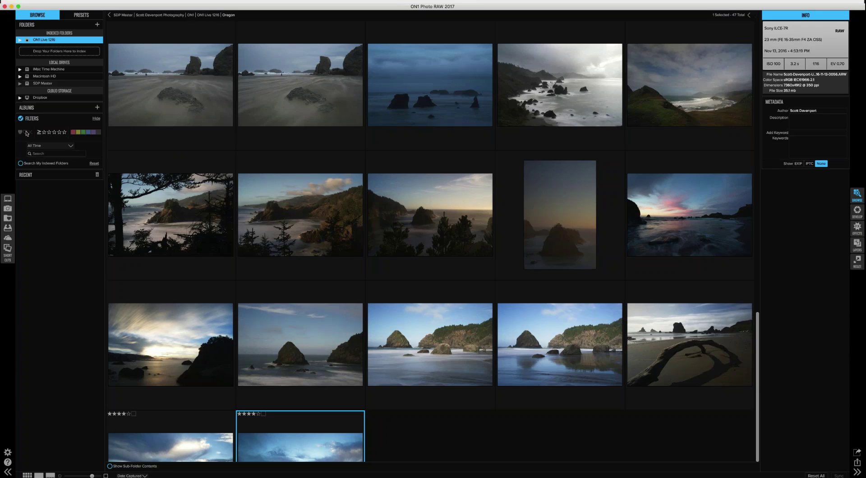
pyautogui.click(54, 134)
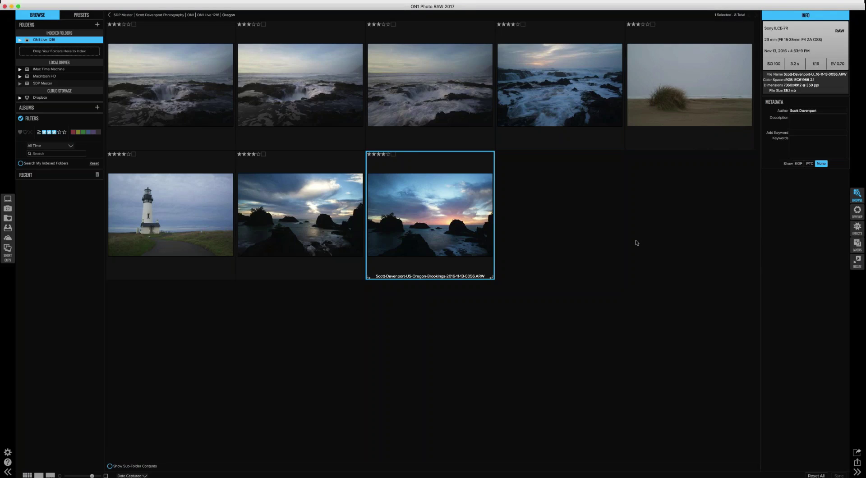
# - Try filtering the folder to photos rated four stars or higher, and restore the three-star filter
pyautogui.click(56, 153)
pyautogui.click(59, 132)
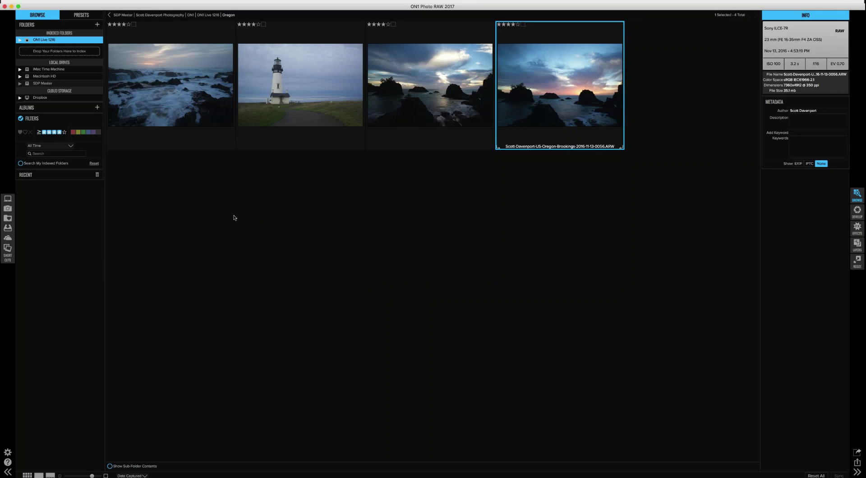
pyautogui.click(55, 132)
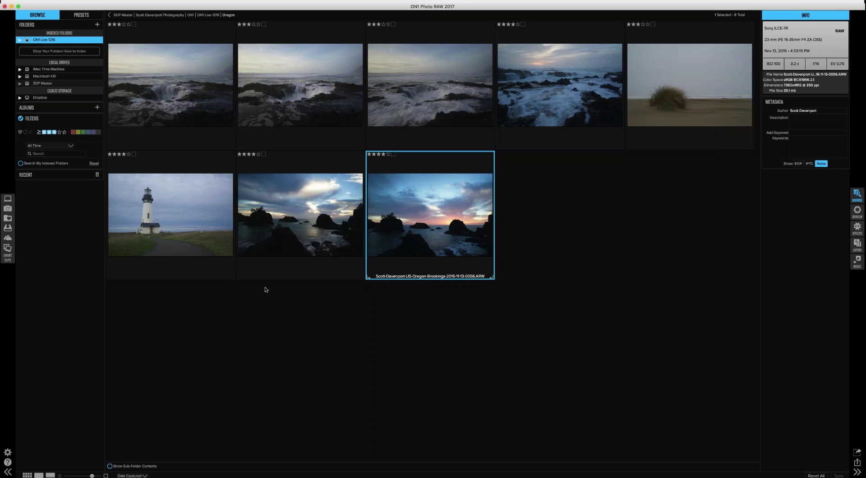
# - Show the EXIF details for the photos and open the lighthouse photo in Develop
pyautogui.click(798, 164)
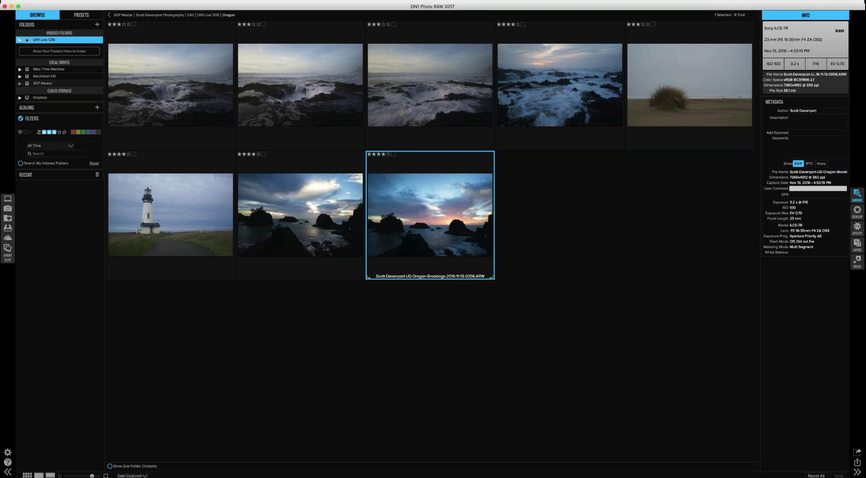
pyautogui.click(799, 188)
pyautogui.click(203, 230)
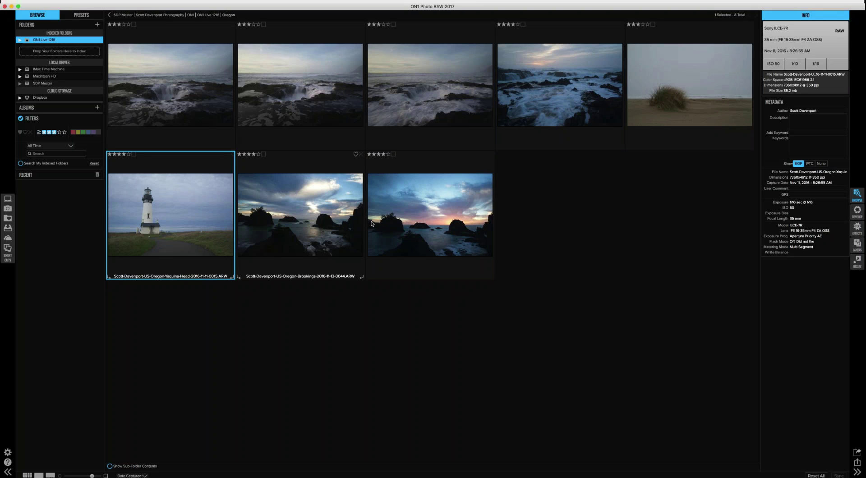
pyautogui.click(858, 210)
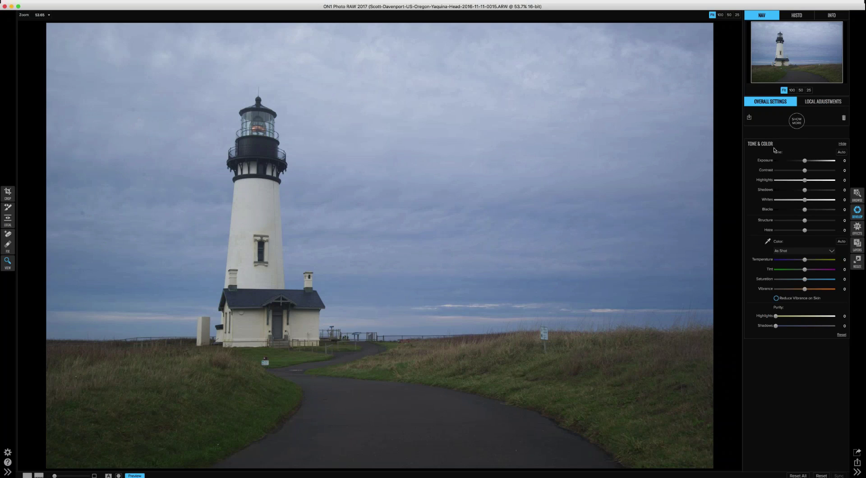
# - Retouch the dust spots in the sky left of the lighthouse with Haze at -100, and reset Haze to 0
pyautogui.moveTo(806, 231); pyautogui.dragTo(771, 234)
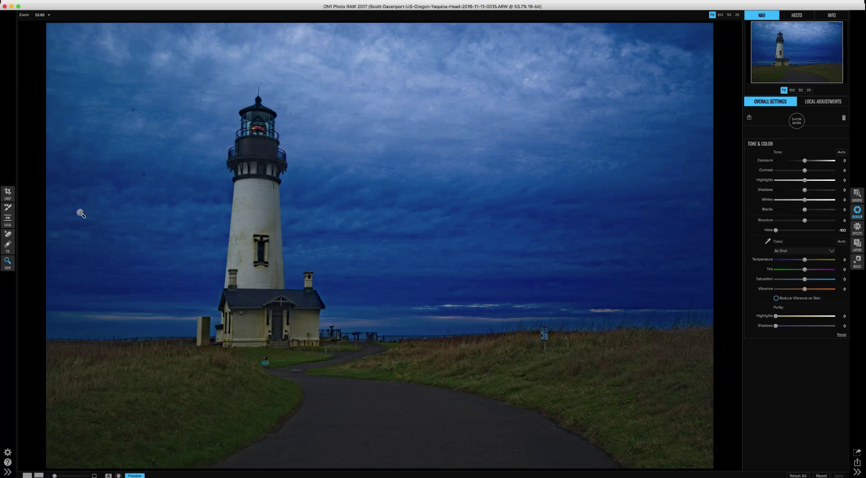
pyautogui.click(8, 246)
pyautogui.click(133, 111)
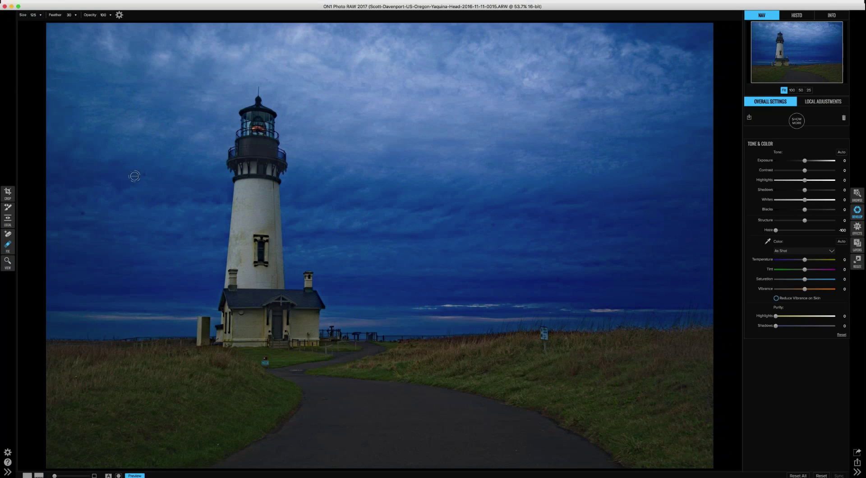
pyautogui.click(144, 175)
pyautogui.click(794, 232)
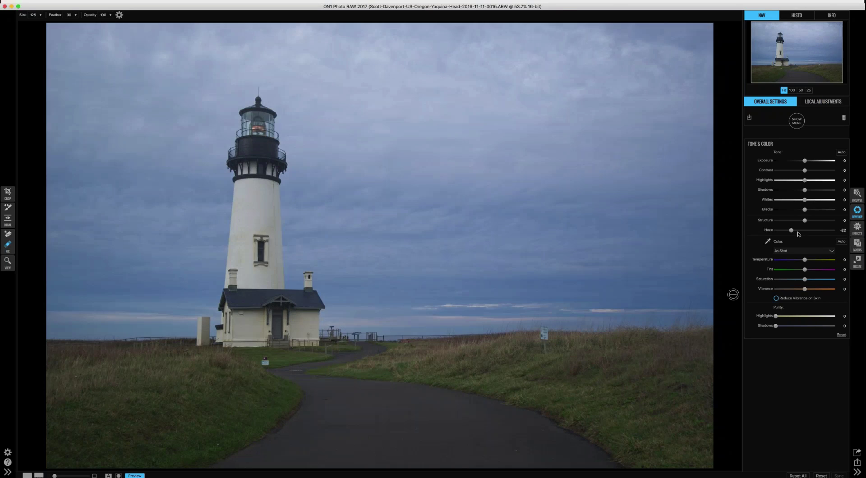
pyautogui.doubleClick(790, 233)
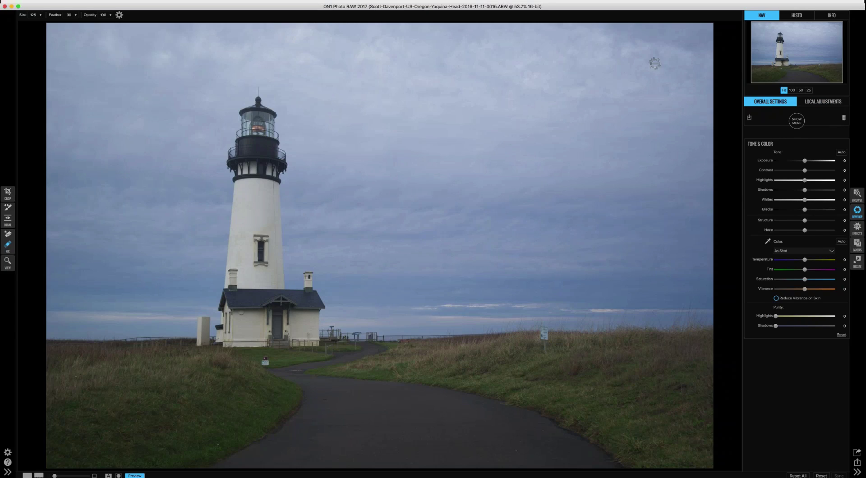
# - At 100% zoom, erase the small object beside the distant fence to the right of the path's end
pyautogui.click(801, 90)
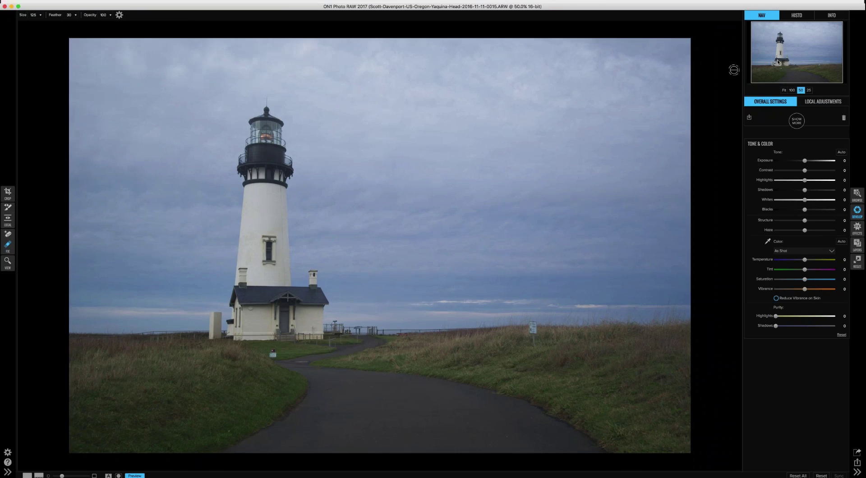
pyautogui.click(792, 90)
pyautogui.moveTo(798, 73); pyautogui.dragTo(799, 63)
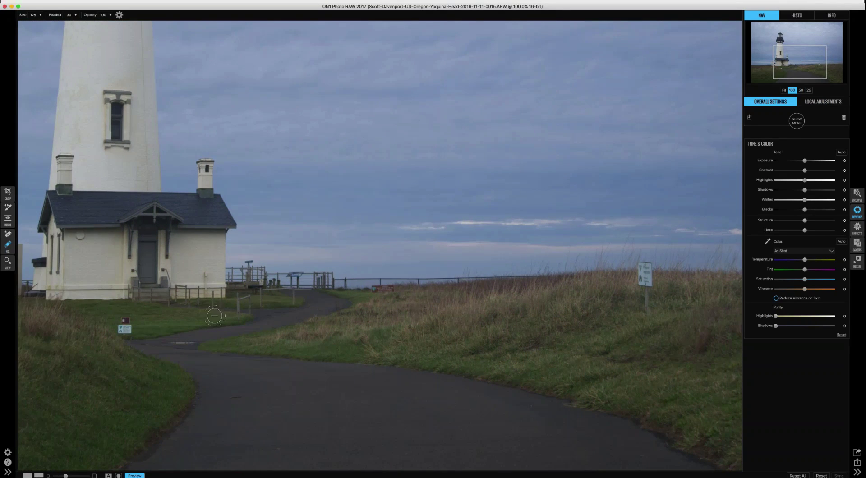
pyautogui.click(9, 236)
pyautogui.press('[')
pyautogui.press('[')
pyautogui.press('[')
pyautogui.press('[')
pyautogui.press('[')
pyautogui.press('[')
pyautogui.press('[')
pyautogui.press('[')
pyautogui.press('[')
pyautogui.moveTo(381, 284)
pyautogui.mouseDown()
pyautogui.moveTo(373, 289)
pyautogui.moveTo(393, 287)
pyautogui.moveTo(381, 292)
pyautogui.mouseUp()
pyautogui.moveTo(373, 289); pyautogui.dragTo(372, 289)
pyautogui.moveTo(370, 289); pyautogui.dragTo(373, 288)
# - Erase the signpost on the grassy hill right of the path with the eraser brush at size 100
pyautogui.press(']')
pyautogui.press(']')
pyautogui.press(']')
pyautogui.press(']')
pyautogui.press(']')
pyautogui.press(']')
pyautogui.press(']')
pyautogui.moveTo(647, 310)
pyautogui.mouseDown()
pyautogui.moveTo(641, 264)
pyautogui.moveTo(640, 286)
pyautogui.mouseUp()
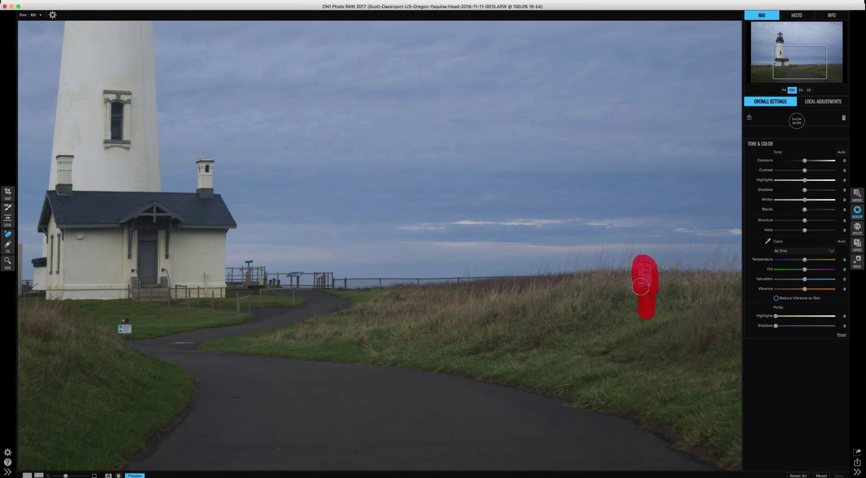
pyautogui.moveTo(641, 286); pyautogui.dragTo(640, 287)
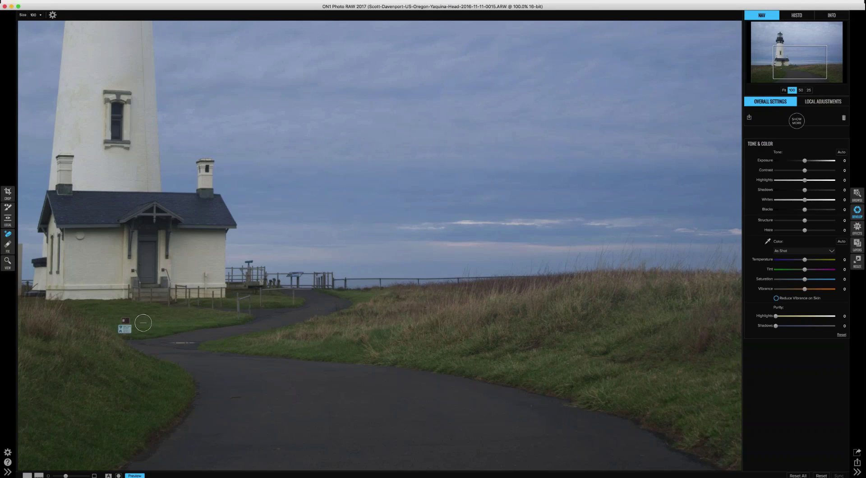
# - Erase the small signs left of the path and the mark on the pavement with the eraser at size 45
pyautogui.press('[')
pyautogui.press('[')
pyautogui.press('[')
pyautogui.press('[')
pyautogui.press('[')
pyautogui.press('[')
pyautogui.moveTo(131, 333)
pyautogui.mouseDown()
pyautogui.moveTo(118, 328)
pyautogui.moveTo(131, 328)
pyautogui.moveTo(123, 323)
pyautogui.mouseUp()
pyautogui.moveTo(230, 396); pyautogui.dragTo(239, 397)
pyautogui.click(784, 91)
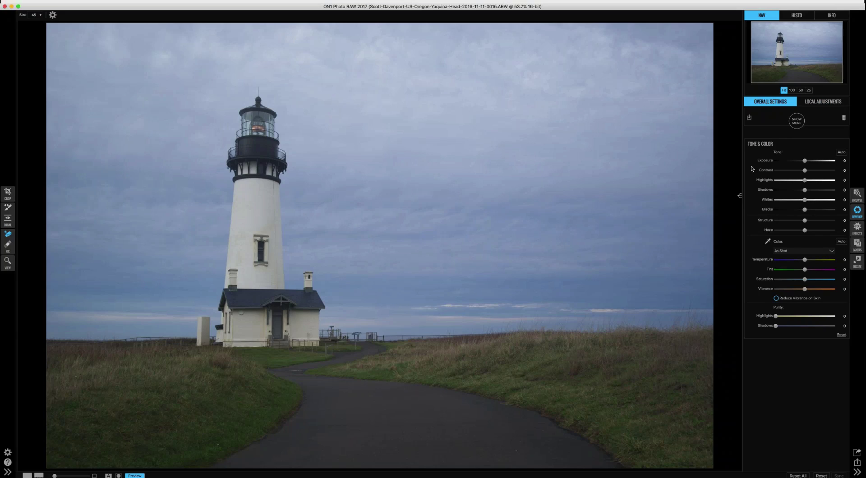
pyautogui.click(796, 121)
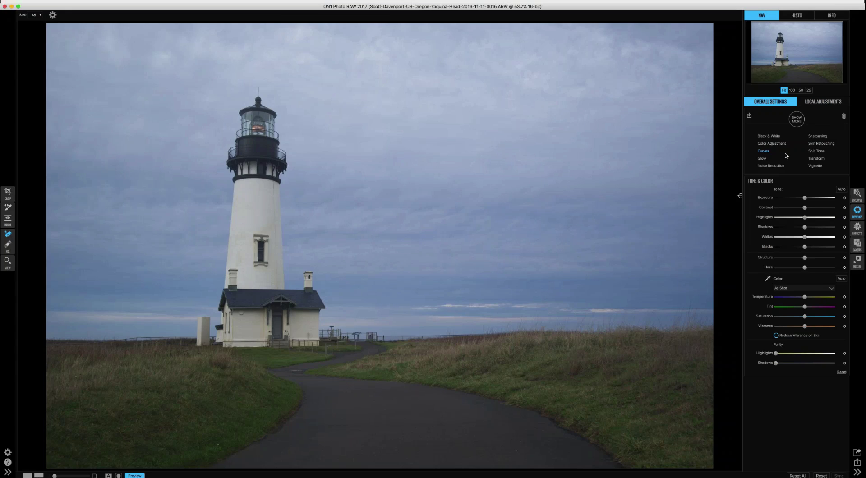
pyautogui.click(797, 119)
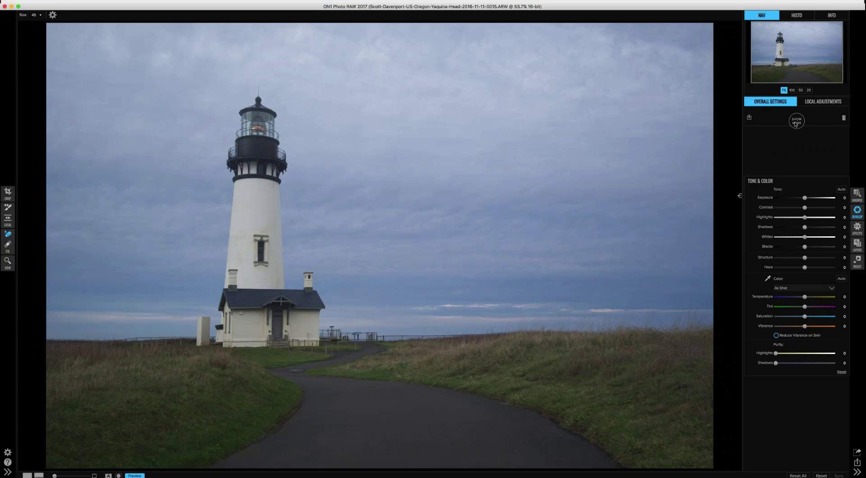
# - Using the histogram, set Whites to 19, Blacks to -42, Shadows to 8, Highlights to -44 and Contrast to 24
pyautogui.click(797, 14)
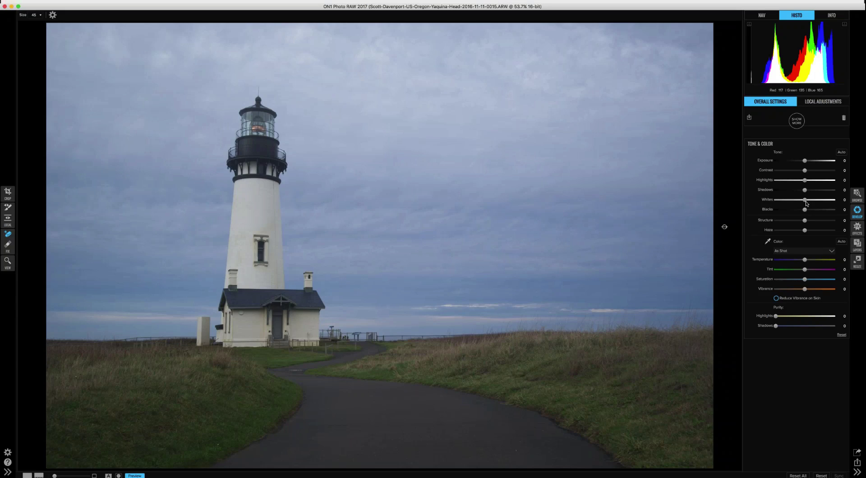
pyautogui.moveTo(806, 203); pyautogui.dragTo(825, 206)
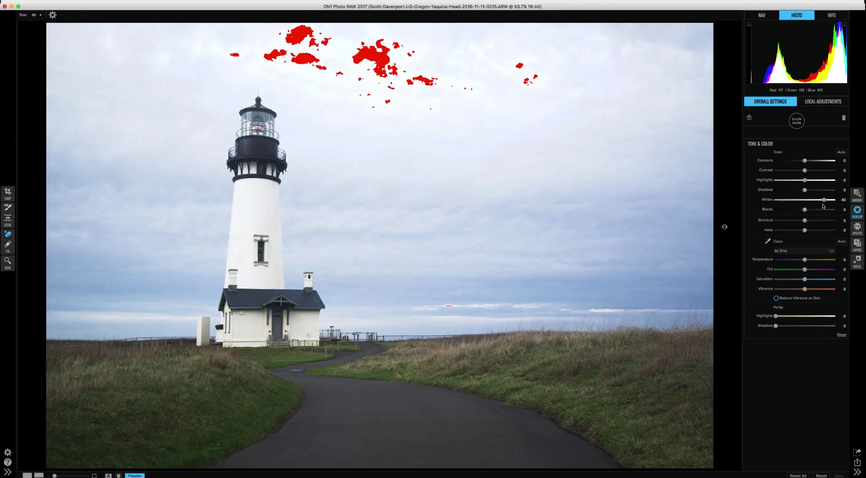
pyautogui.moveTo(823, 206); pyautogui.dragTo(785, 214)
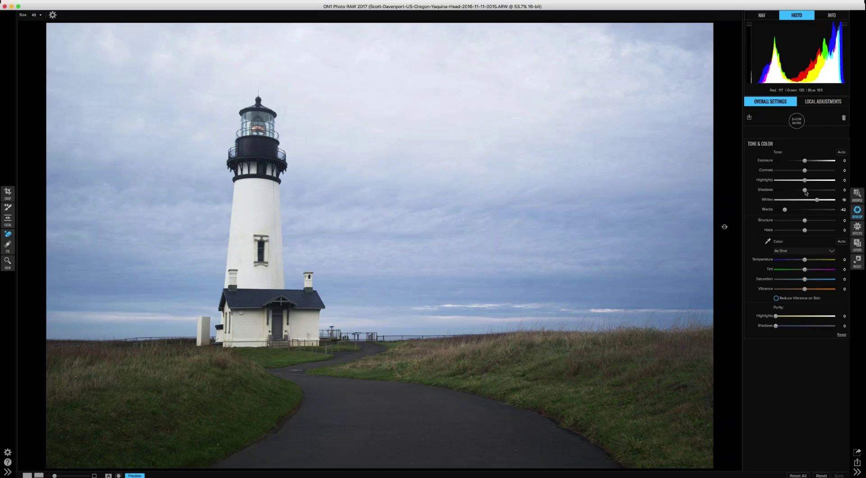
pyautogui.moveTo(806, 191); pyautogui.dragTo(784, 183)
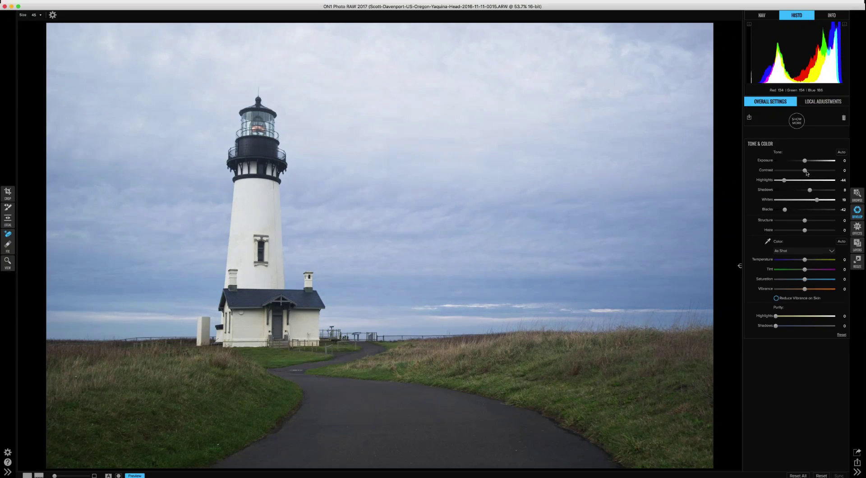
pyautogui.moveTo(806, 171); pyautogui.dragTo(820, 174)
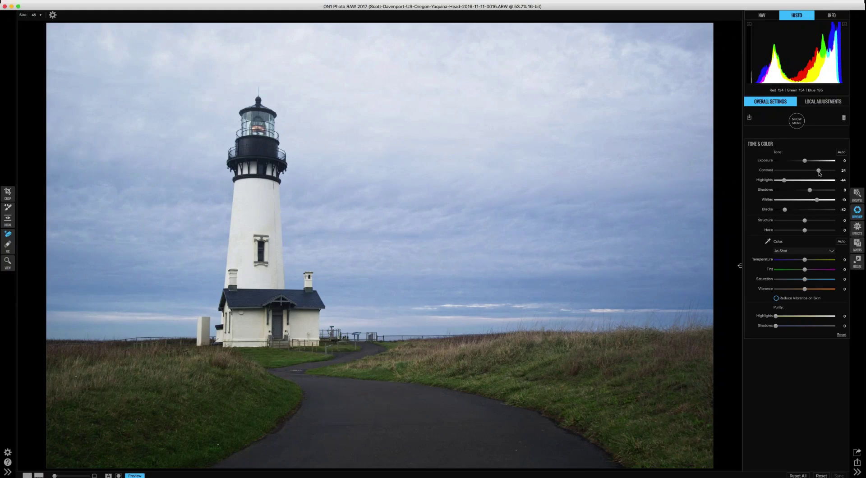
# - Apply automatic white balance and set the overall Saturation to 7 and Vibrance to 10
pyautogui.click(842, 242)
pyautogui.moveTo(806, 282); pyautogui.dragTo(812, 292)
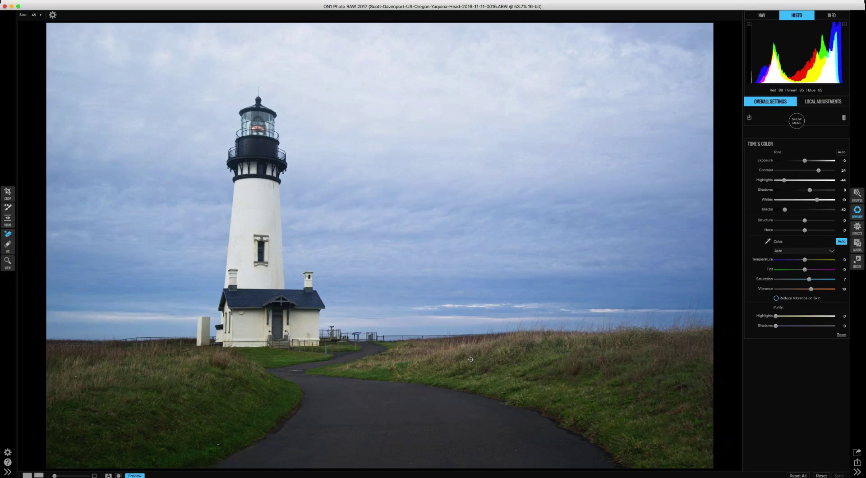
# - Add a Color Adjustment with the Foliage preset and compare the photo with the adjustment off and on
pyautogui.click(793, 121)
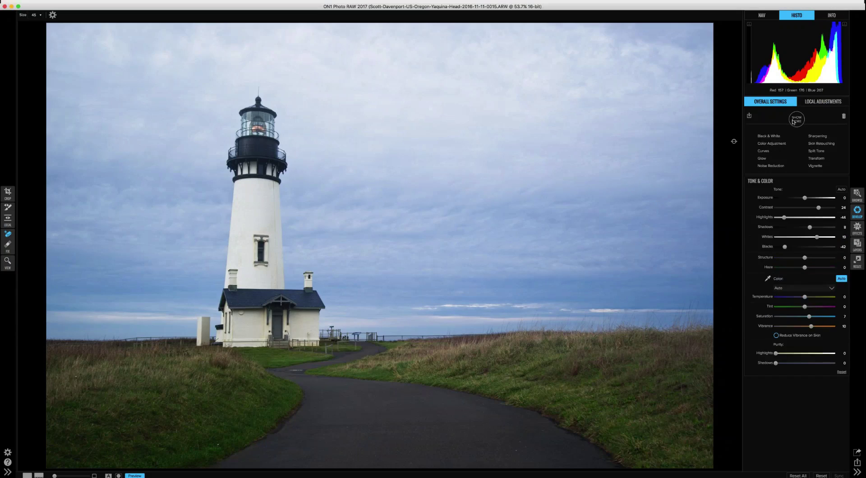
pyautogui.click(780, 143)
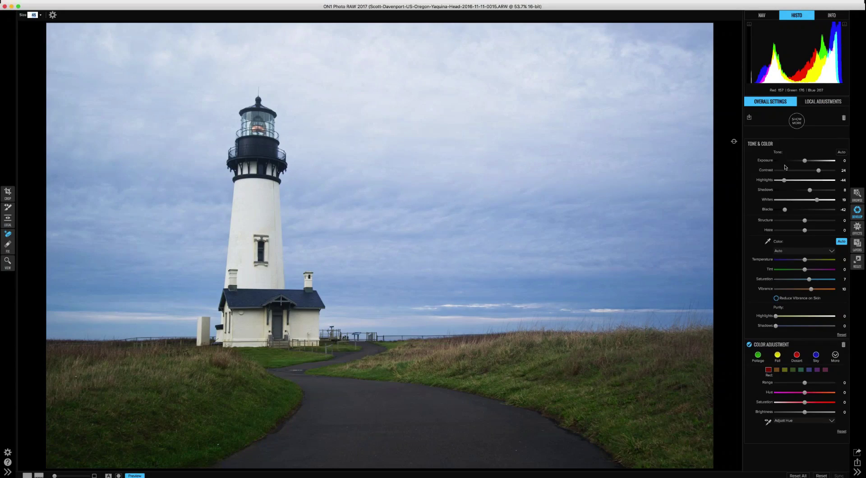
pyautogui.click(810, 145)
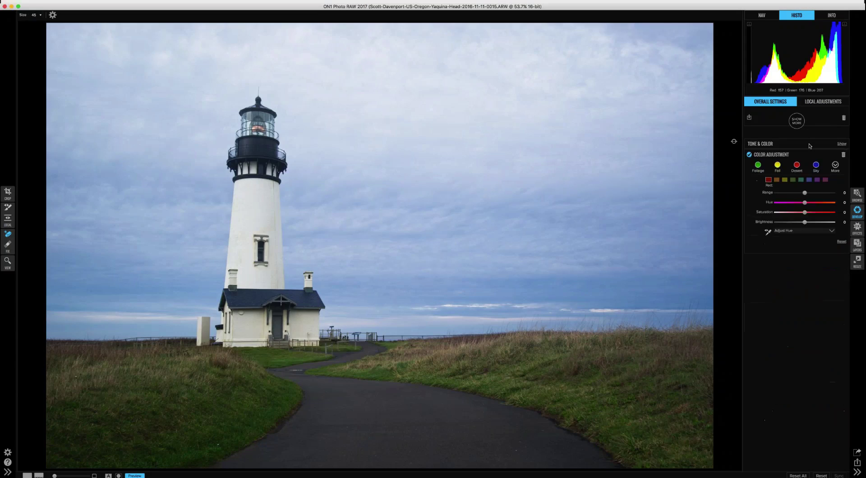
pyautogui.click(761, 169)
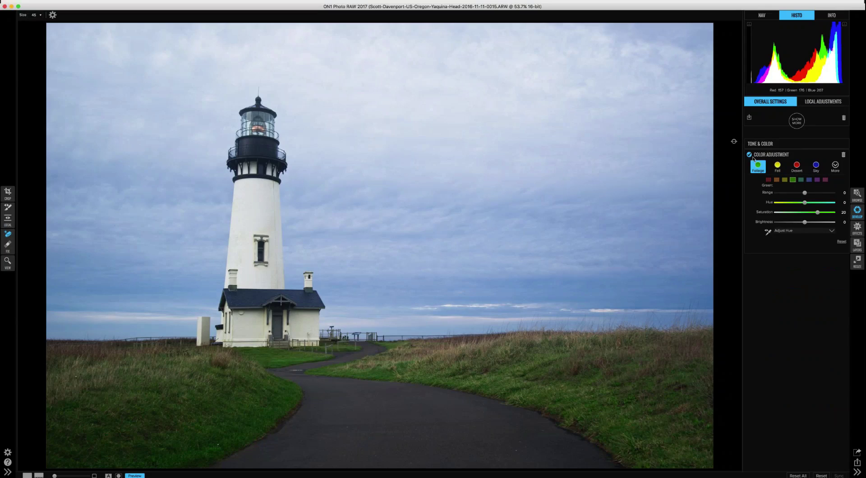
pyautogui.click(750, 155)
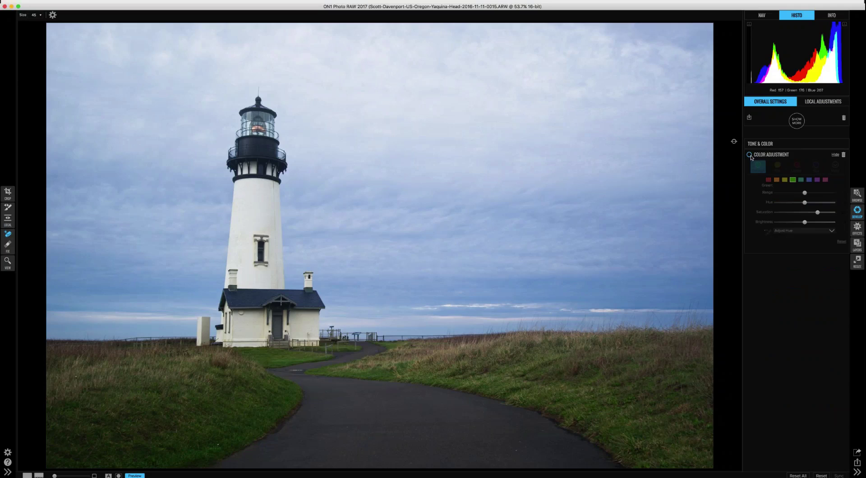
pyautogui.click(750, 155)
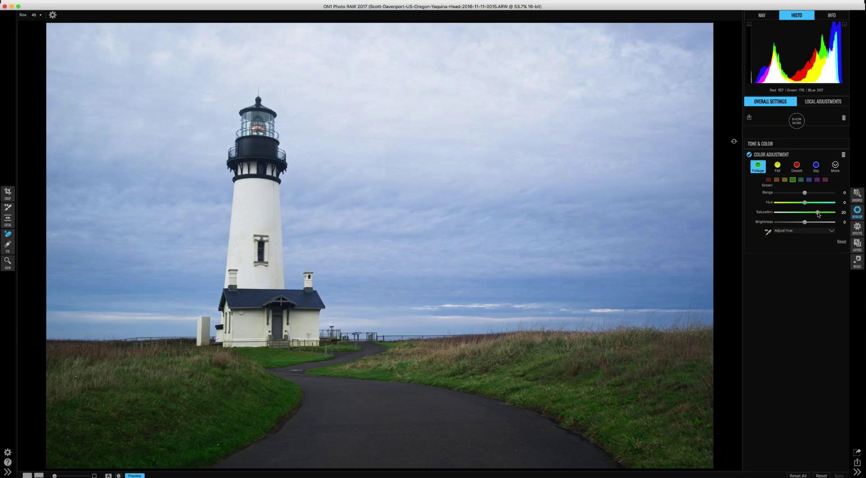
# - Try a different green saturation and the Sky preset, and reapply the Foliage preset to the Color Adjustment
pyautogui.moveTo(818, 216); pyautogui.dragTo(814, 215)
pyautogui.click(816, 170)
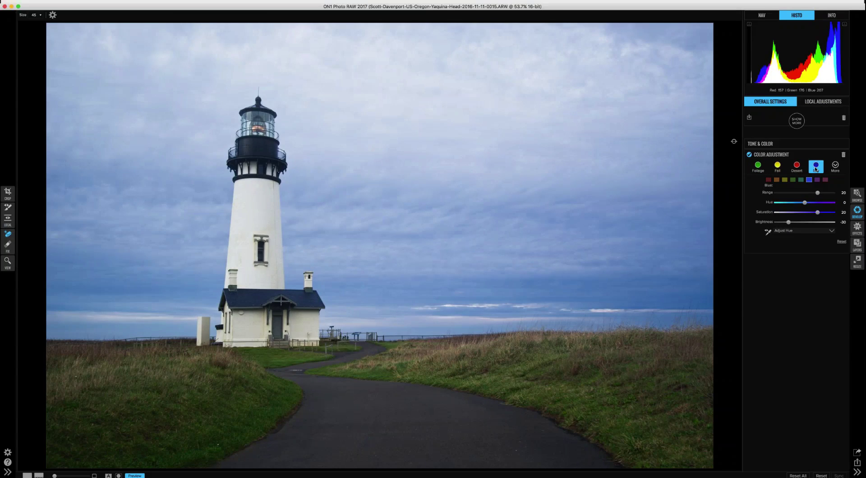
pyautogui.click(793, 181)
pyautogui.click(786, 181)
pyautogui.click(760, 168)
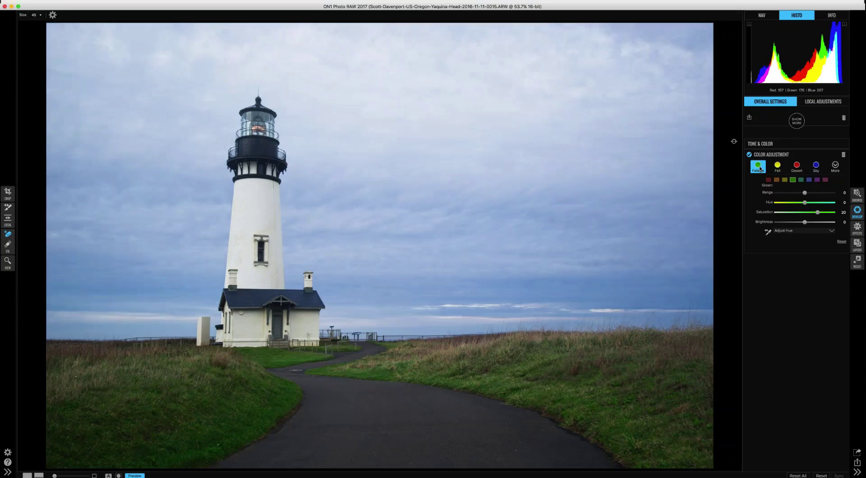
# - Set the blue range's Saturation to 13 and Brightness to -14 in the Color Adjustment
pyautogui.click(809, 179)
pyautogui.moveTo(805, 215); pyautogui.dragTo(811, 216)
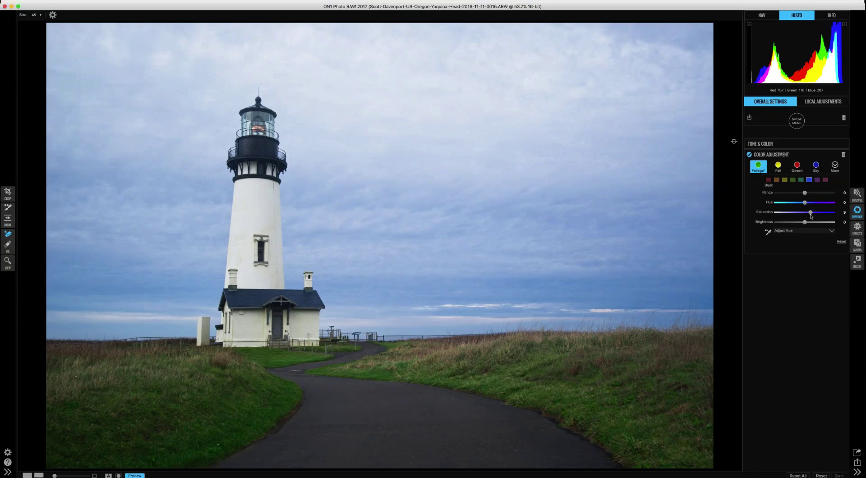
pyautogui.moveTo(812, 216); pyautogui.dragTo(814, 217)
pyautogui.moveTo(804, 225)
pyautogui.mouseDown()
pyautogui.moveTo(787, 224)
pyautogui.moveTo(799, 225)
pyautogui.mouseUp()
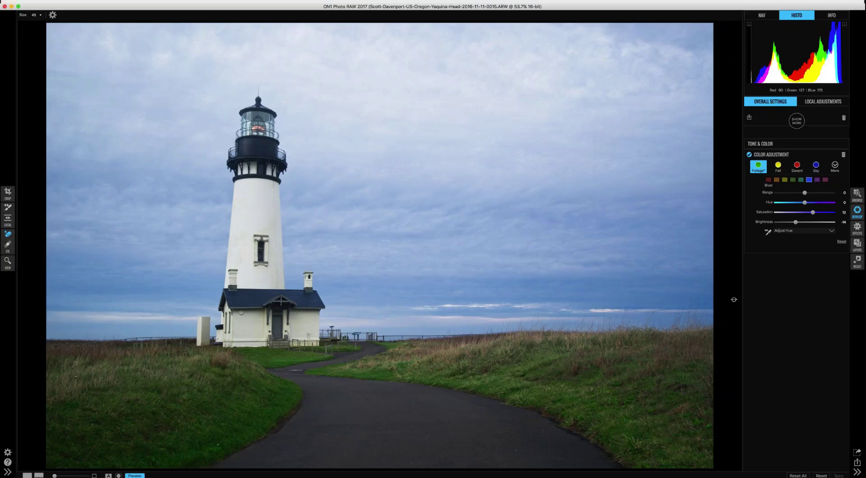
# - Open the lighthouse photo in Effects and add a Dynamic Contrast filter
pyautogui.click(858, 228)
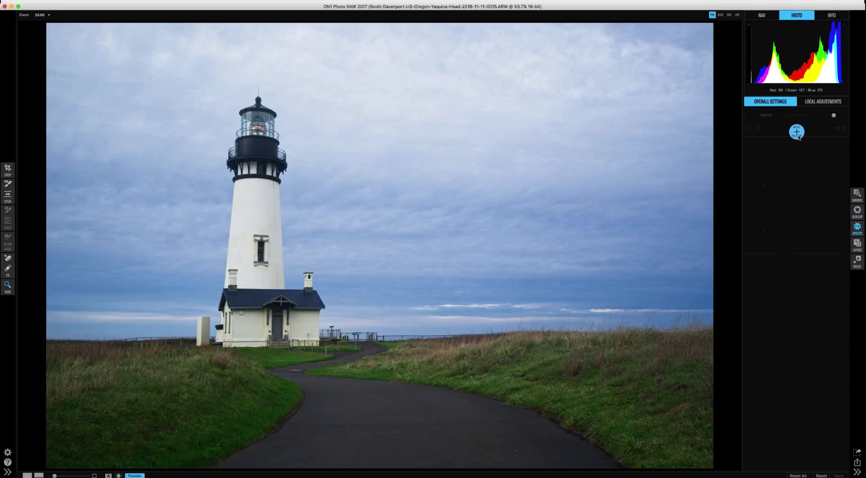
pyautogui.click(797, 133)
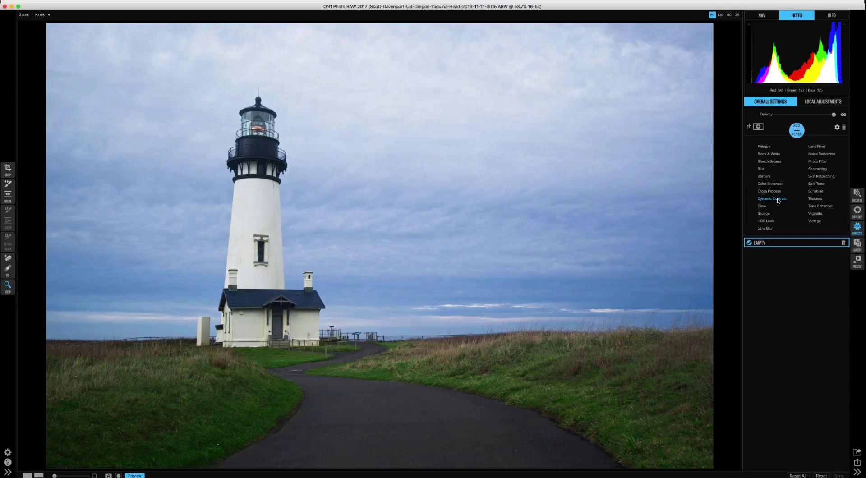
pyautogui.click(773, 199)
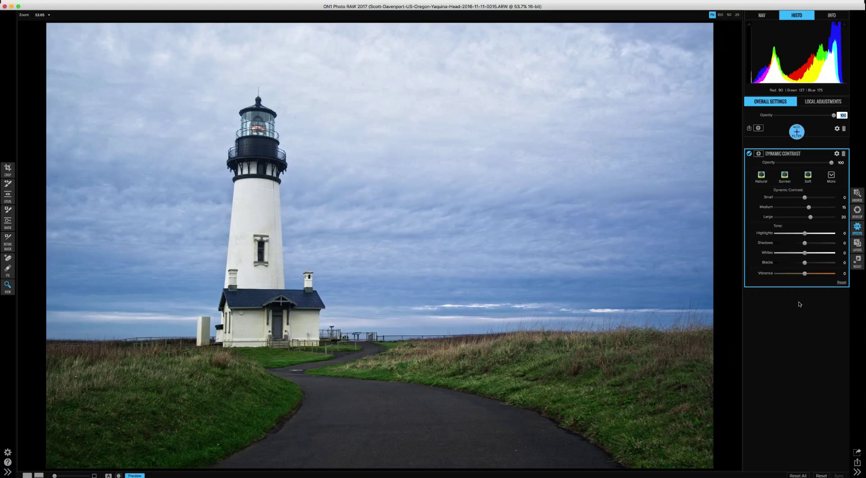
# - Set the Dynamic Contrast filter's Highlights to -27 and return to the photo's Effects settings
pyautogui.click(805, 234)
pyautogui.moveTo(805, 236)
pyautogui.mouseDown()
pyautogui.moveTo(776, 235)
pyautogui.moveTo(799, 235)
pyautogui.mouseUp()
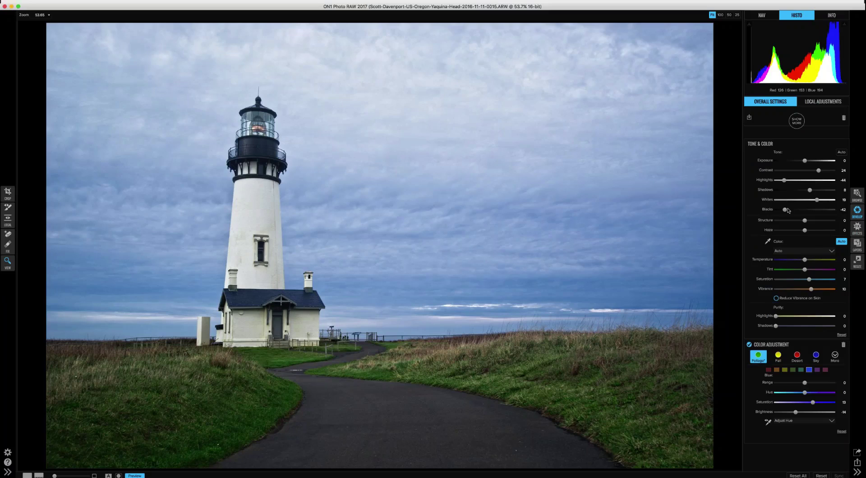
pyautogui.click(858, 228)
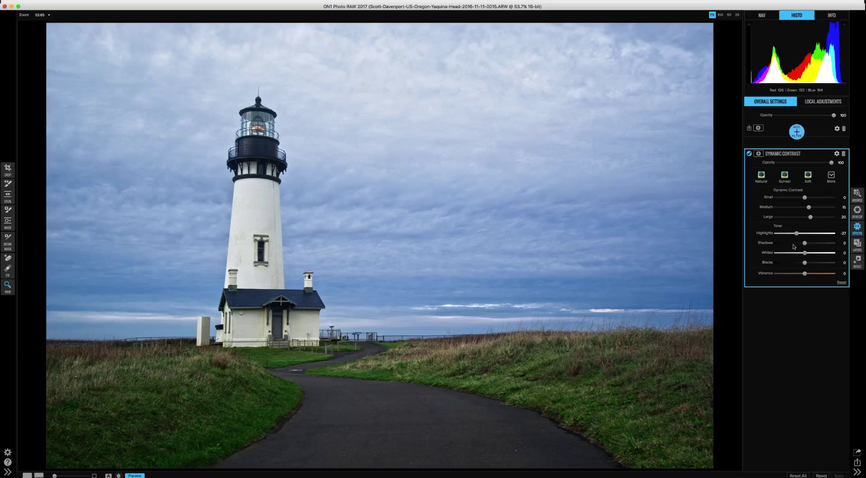
# - Add a local adjustment with Exposure -1 and fit a slightly tilted gradient mask along the horizon to darken the foreground
pyautogui.click(823, 102)
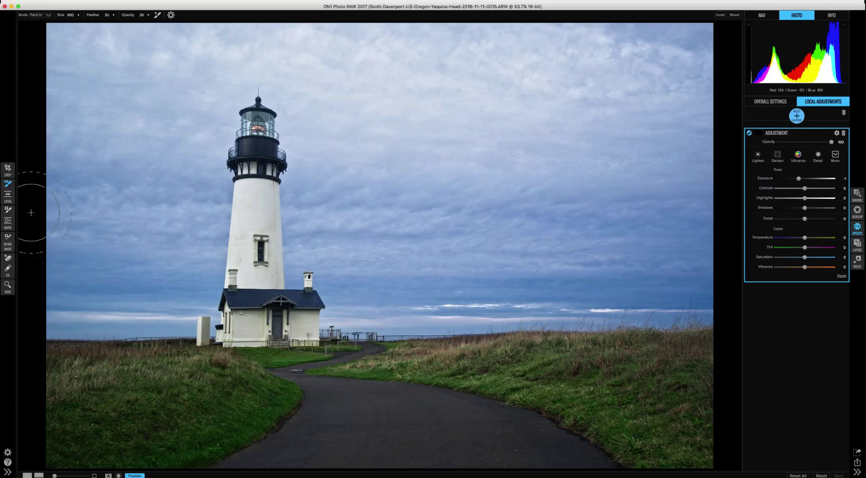
pyautogui.click(8, 197)
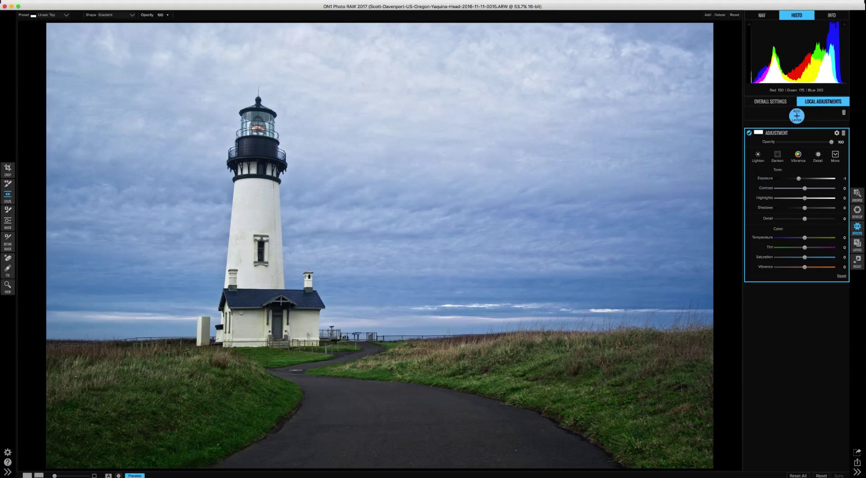
pyautogui.click(362, 331)
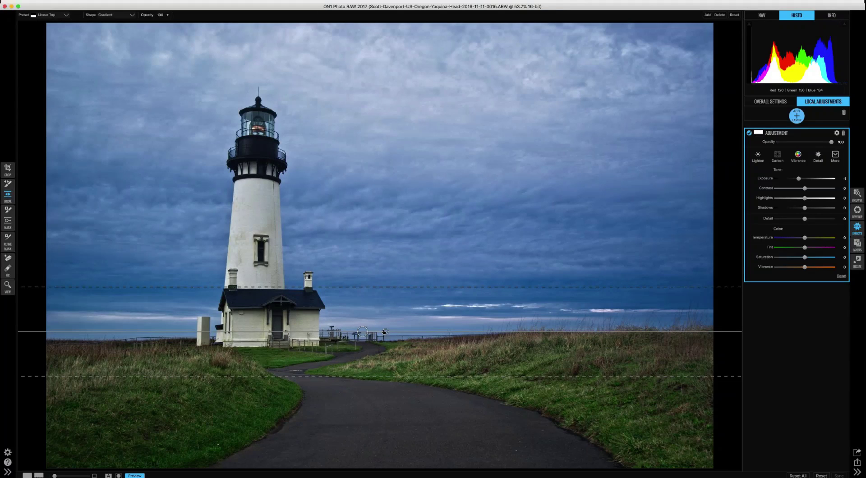
pyautogui.moveTo(383, 345); pyautogui.dragTo(380, 339)
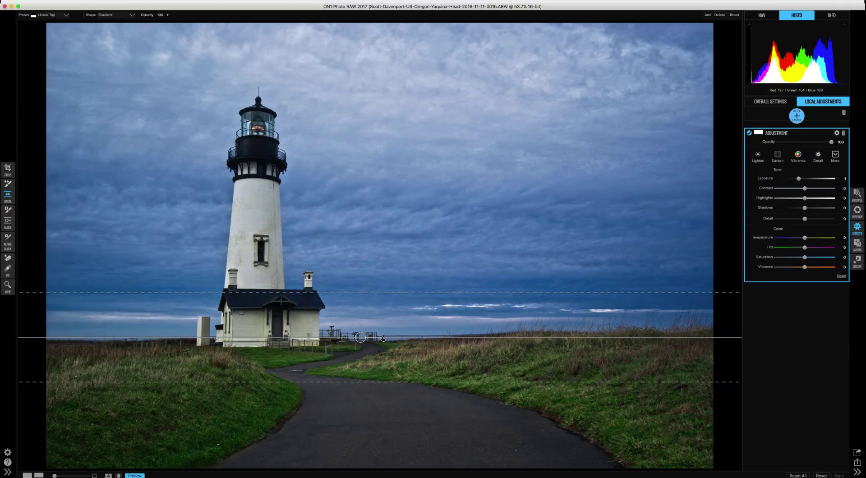
pyautogui.moveTo(383, 342); pyautogui.dragTo(296, 339)
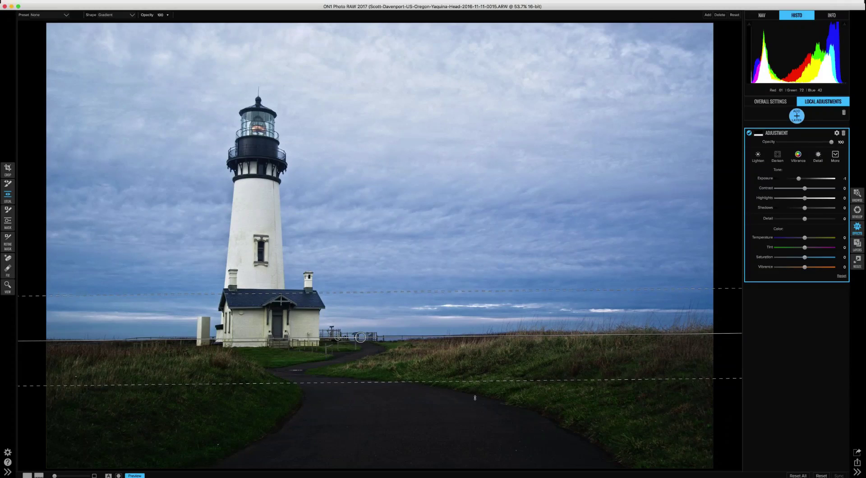
pyautogui.moveTo(475, 397); pyautogui.dragTo(474, 401)
# - Compare the local adjustment off and on, limit it to Neutrals with Range 24, and set its Exposure to -0.65
pyautogui.click(8, 184)
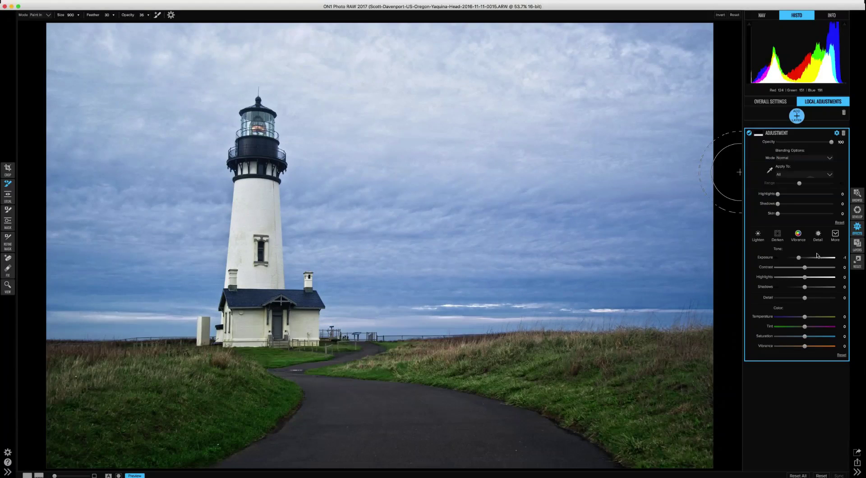
pyautogui.click(751, 134)
pyautogui.click(750, 134)
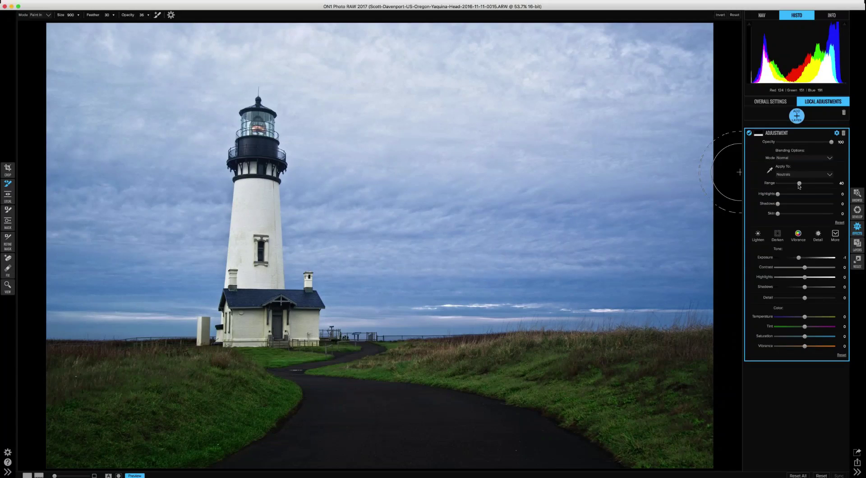
pyautogui.moveTo(798, 185)
pyautogui.mouseDown()
pyautogui.moveTo(833, 185)
pyautogui.moveTo(791, 187)
pyautogui.mouseUp()
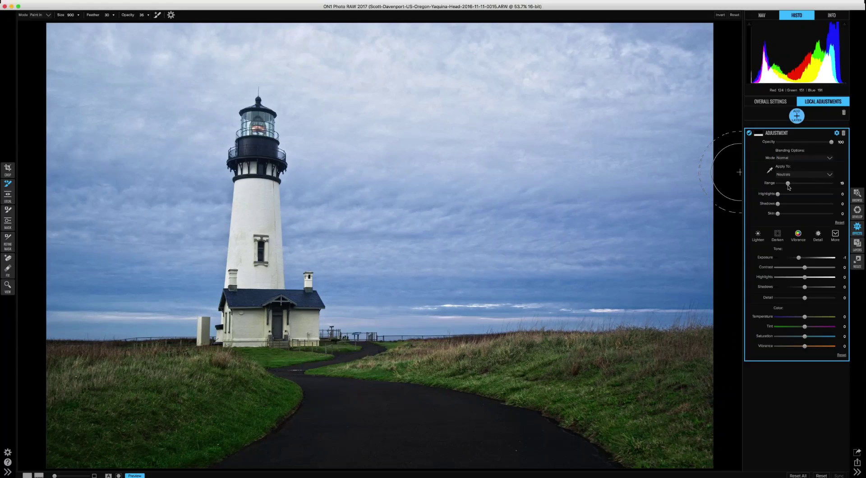
pyautogui.moveTo(799, 258); pyautogui.dragTo(801, 261)
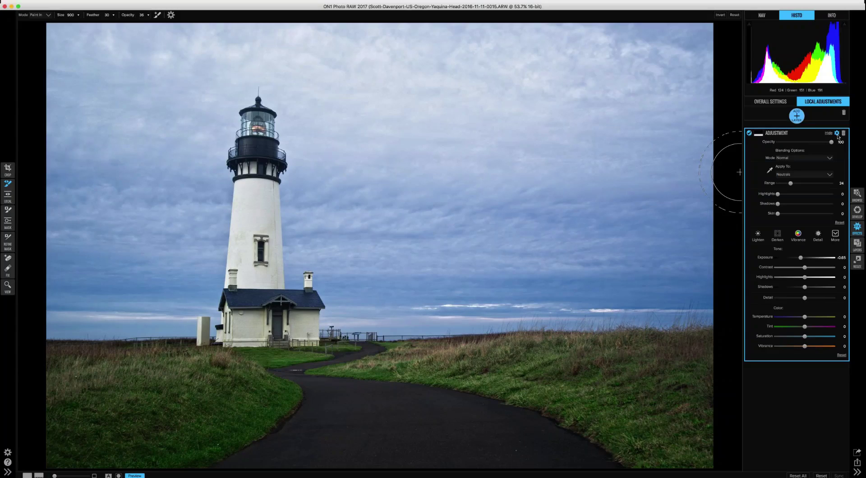
# - Add a Vignette filter to the overall effects with Feather 0 and Brightness -50
pyautogui.click(773, 103)
pyautogui.click(796, 131)
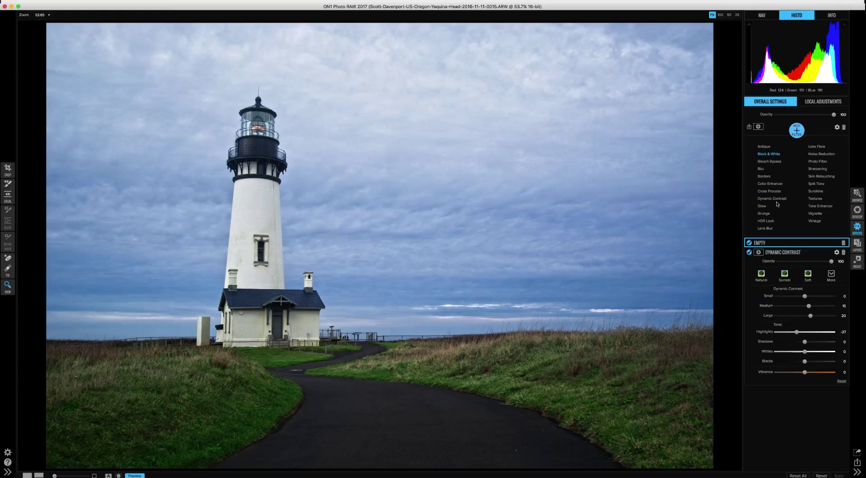
pyautogui.click(815, 214)
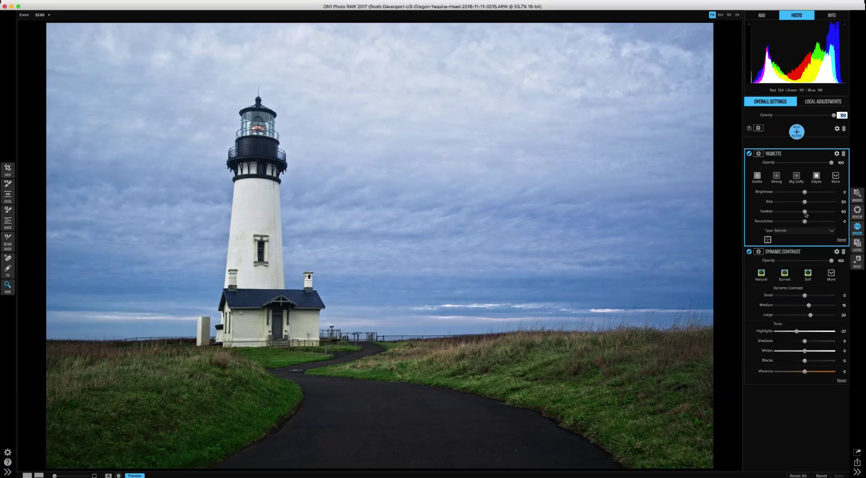
pyautogui.moveTo(790, 215); pyautogui.dragTo(772, 216)
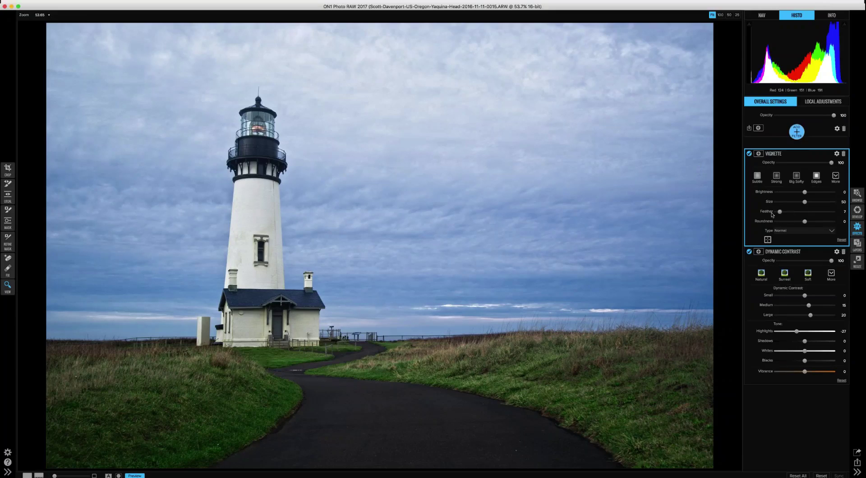
pyautogui.click(790, 192)
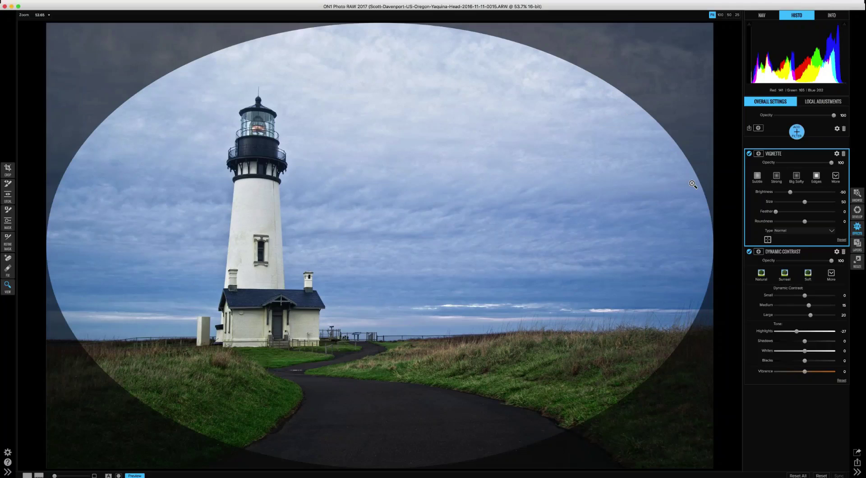
# - Centre the vignette on the lighthouse and set Size 30, Feather 100, Roundness 65 and Brightness -16
pyautogui.moveTo(805, 202); pyautogui.dragTo(824, 223)
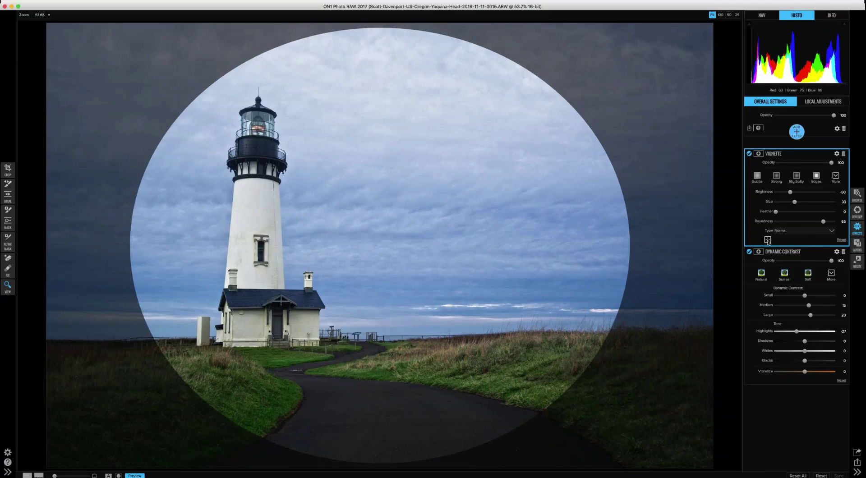
pyautogui.click(281, 249)
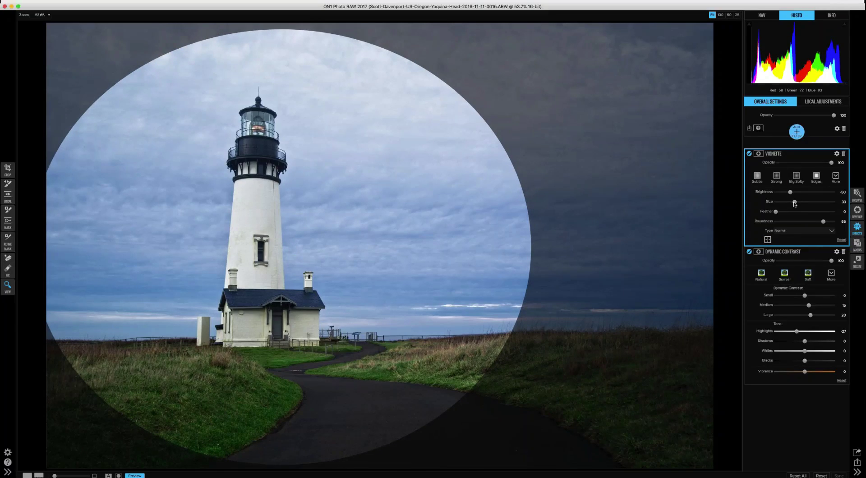
pyautogui.moveTo(795, 202); pyautogui.dragTo(842, 215)
pyautogui.moveTo(790, 192); pyautogui.dragTo(800, 194)
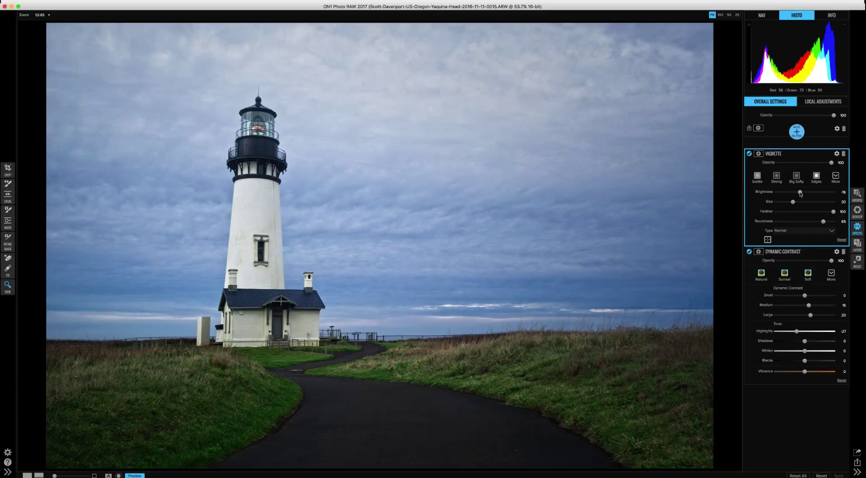
# - Compare the edited lighthouse photo with the original twice
pyautogui.press('\\')
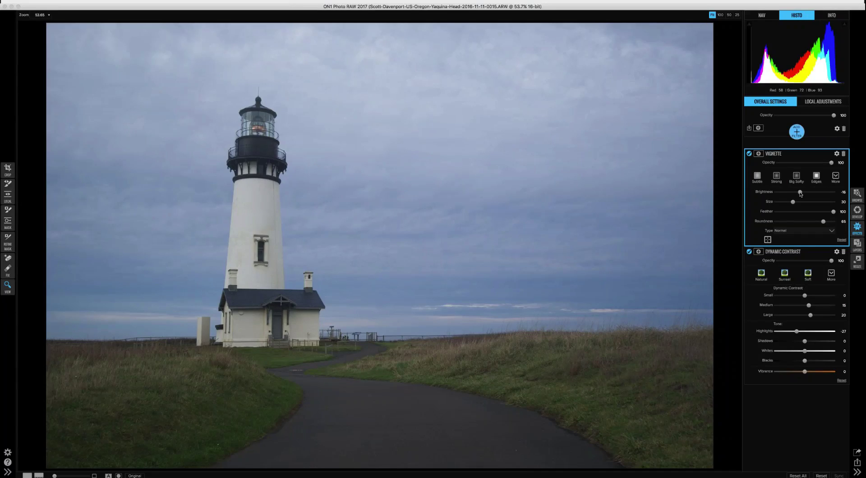
pyautogui.press('\\')
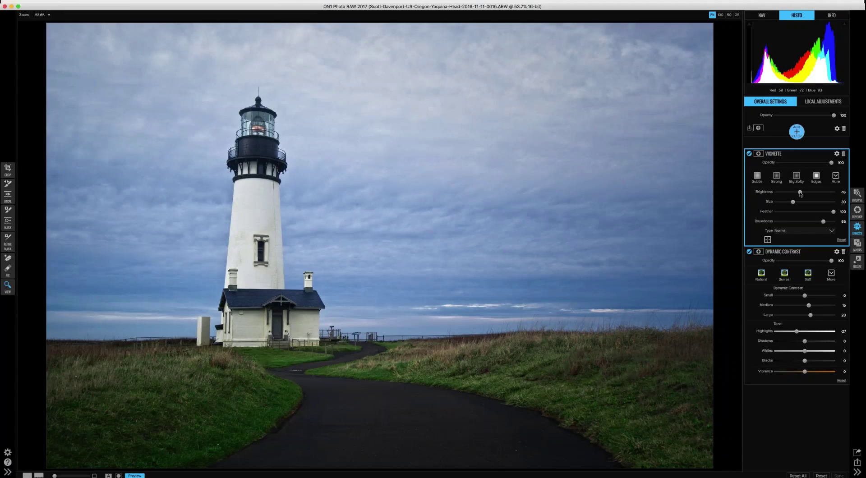
pyautogui.press('\\')
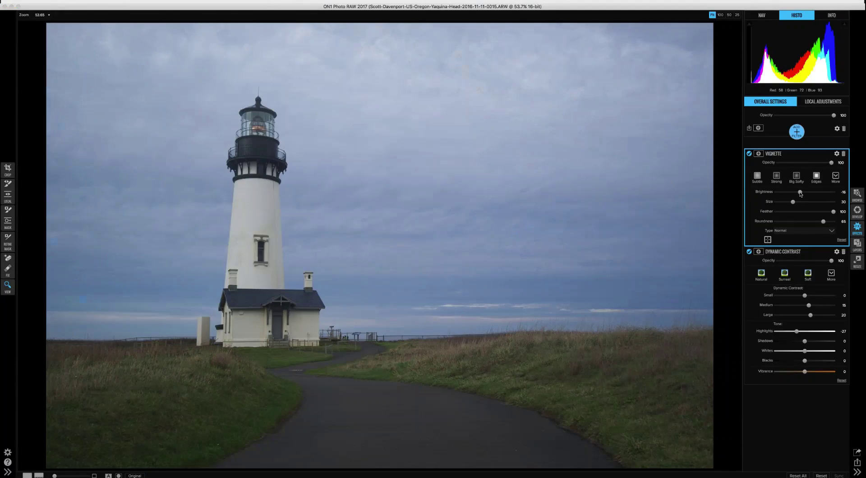
pyautogui.press('\\')
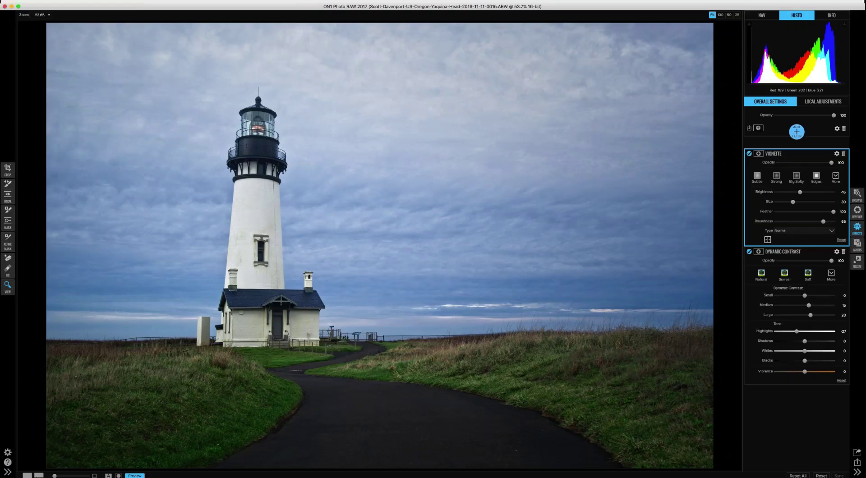
# - Try an Exposure of -0.5 on the lighthouse photo in Develop and reset the exposure
pyautogui.click(857, 211)
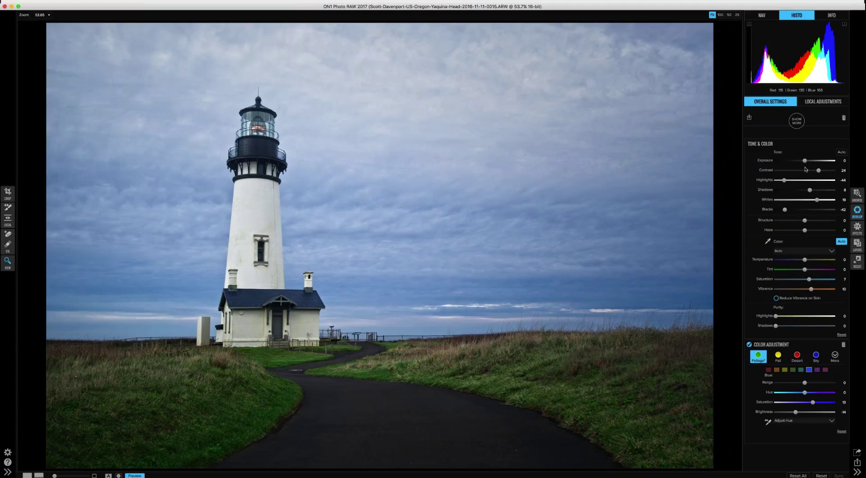
pyautogui.moveTo(806, 161)
pyautogui.mouseDown()
pyautogui.moveTo(829, 165)
pyautogui.moveTo(788, 167)
pyautogui.moveTo(802, 169)
pyautogui.mouseUp()
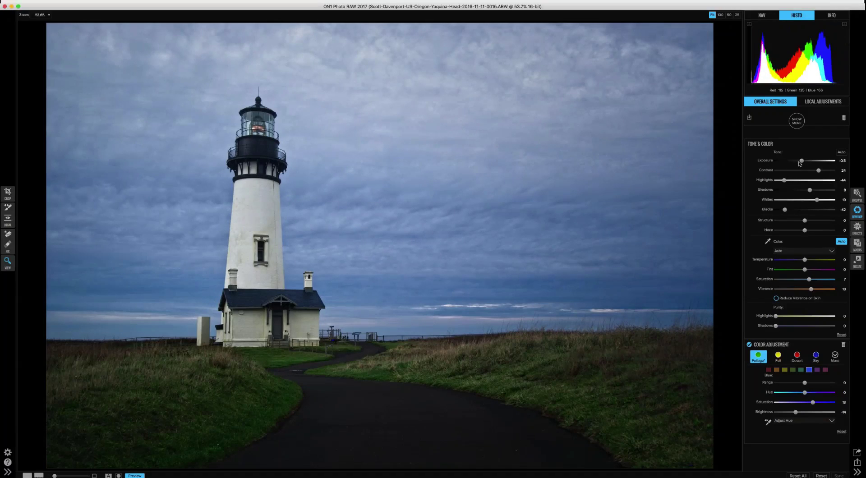
pyautogui.doubleClick(764, 161)
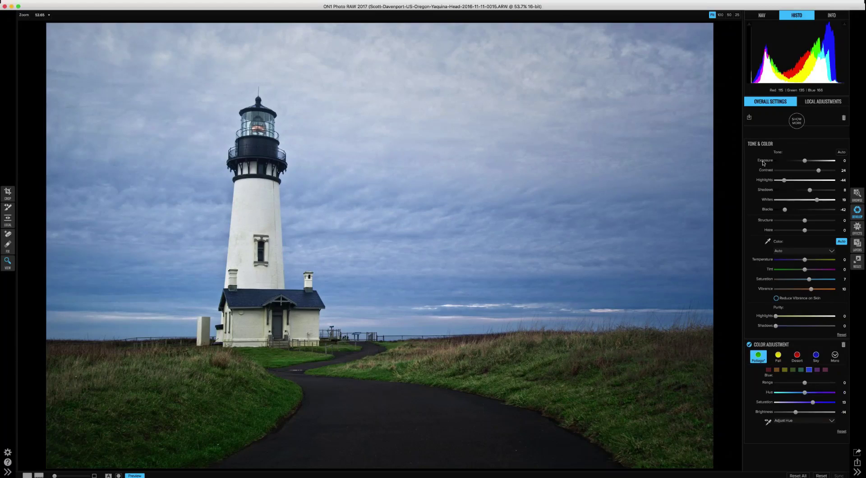
# - Return to Browse, open the Brookings sea-stack photo numbered 0044 in Develop, and display its histogram
pyautogui.click(860, 196)
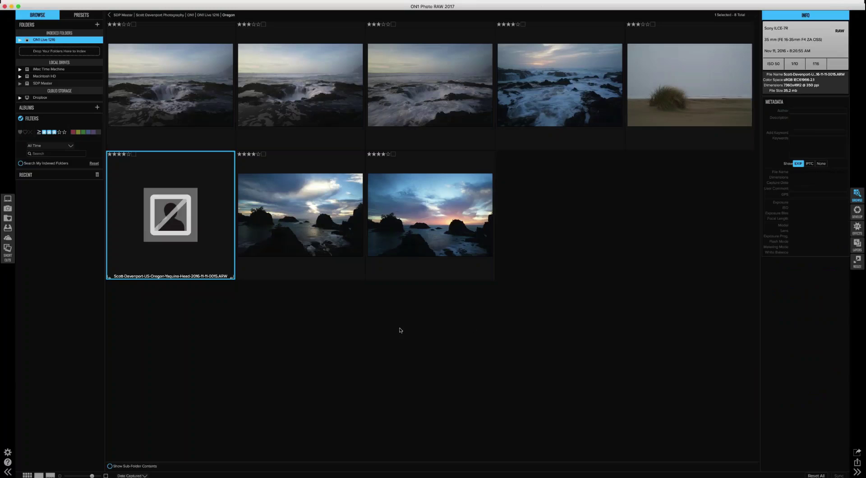
pyautogui.click(300, 221)
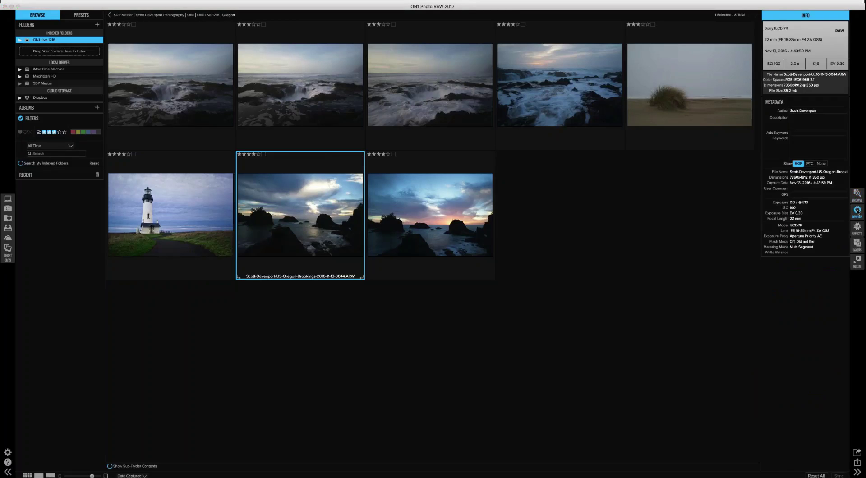
pyautogui.click(857, 211)
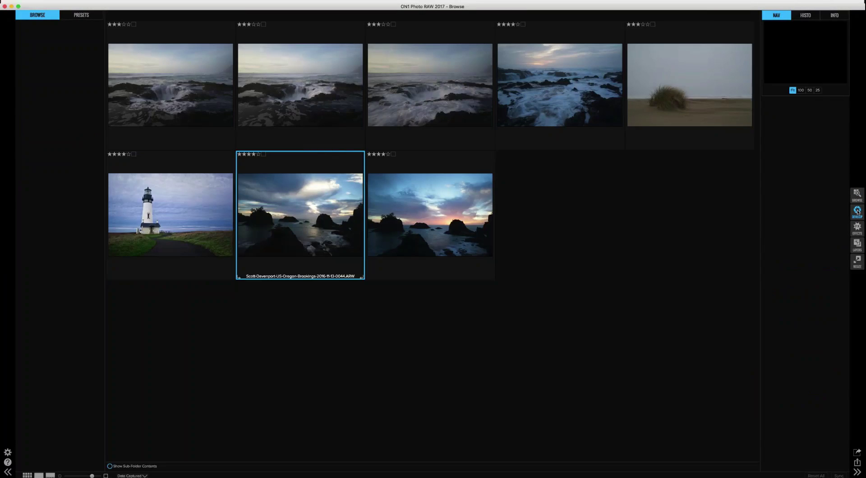
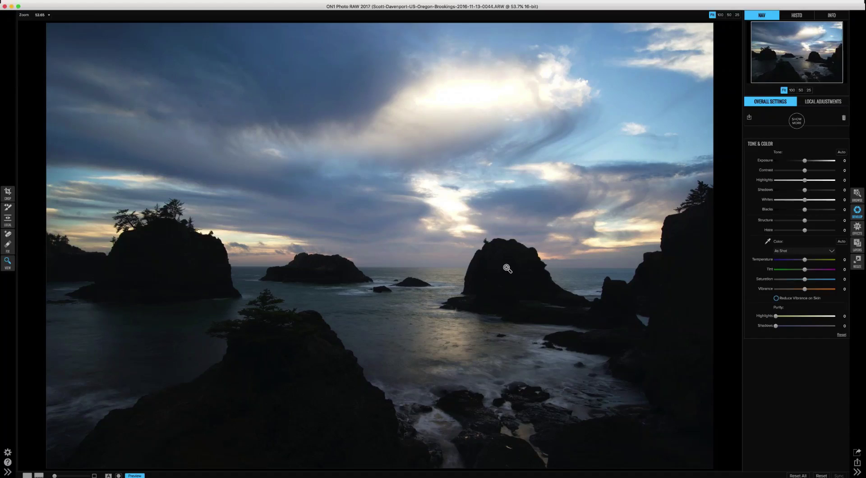
pyautogui.click(795, 17)
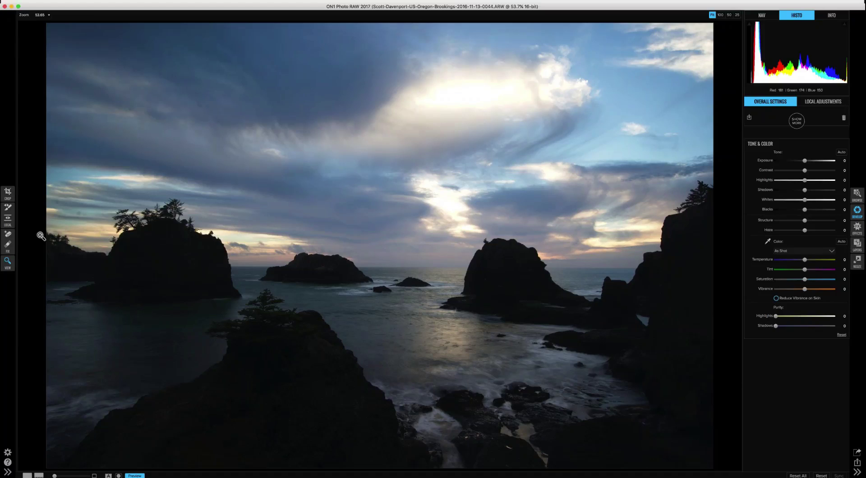
# - Retouch a small spot in the sky above the low rock at the photo's left edge, using a size 45 brush
pyautogui.click(8, 245)
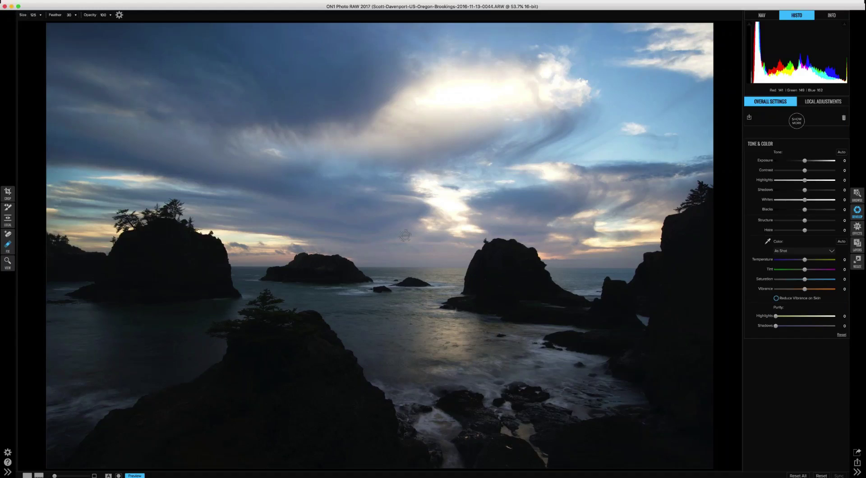
pyautogui.press('q')
pyautogui.moveTo(60, 206)
pyautogui.mouseDown()
pyautogui.moveTo(51, 201)
pyautogui.moveTo(59, 206)
pyautogui.mouseUp()
# - Check the photo for clipped highlights and shadows by switching the clipping overlay on and off twice
pyautogui.press('j')
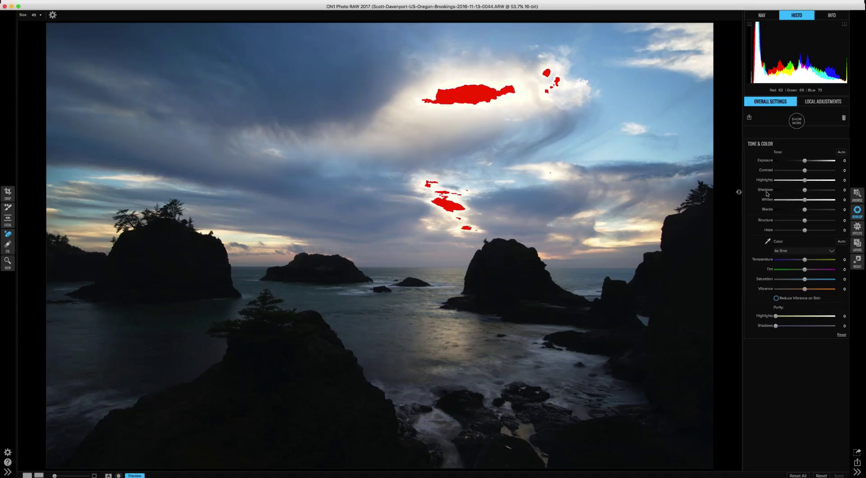
pyautogui.press('j')
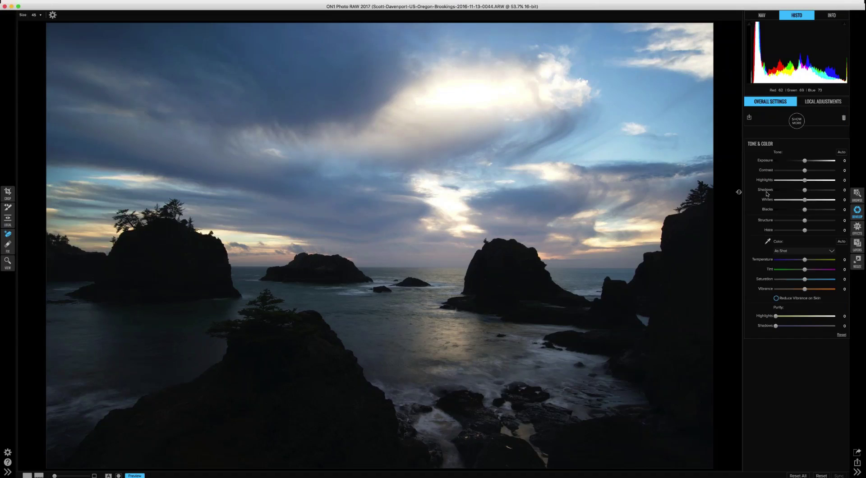
pyautogui.press('j')
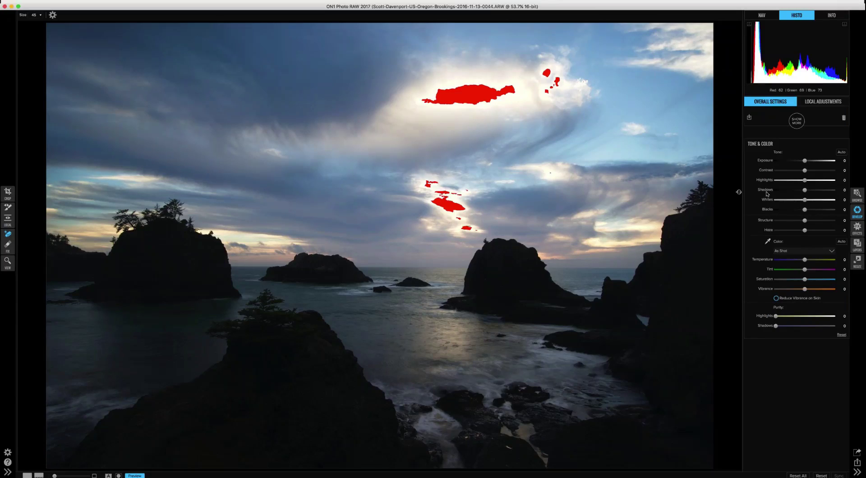
pyautogui.press('j')
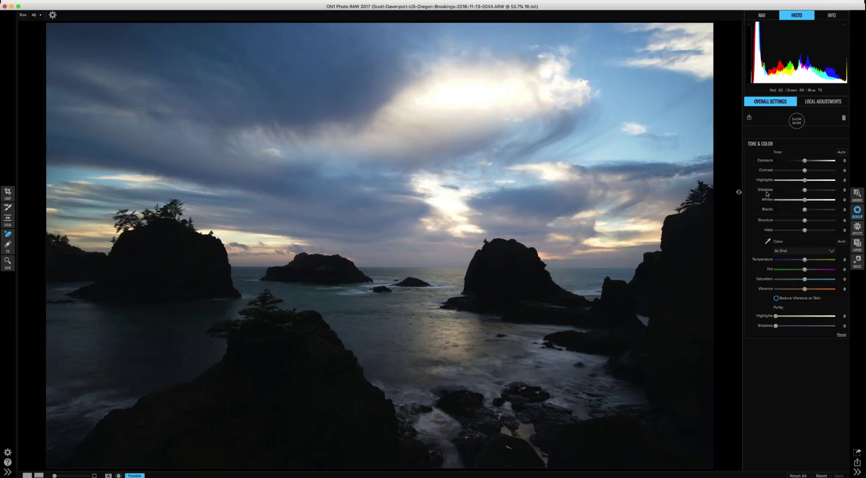
# - Set the Exposure to -0.4 with the clipping overlay shown, and raise the Shadows to 50 after trying 100
pyautogui.press('j')
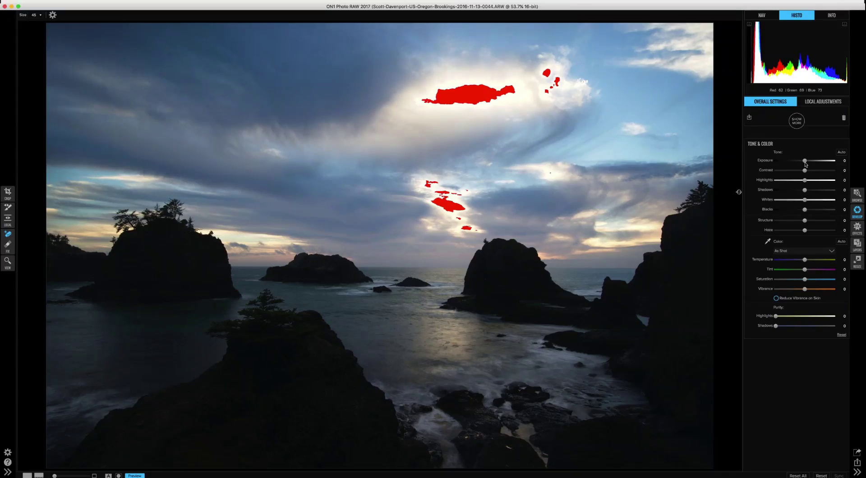
pyautogui.moveTo(806, 164); pyautogui.dragTo(802, 164)
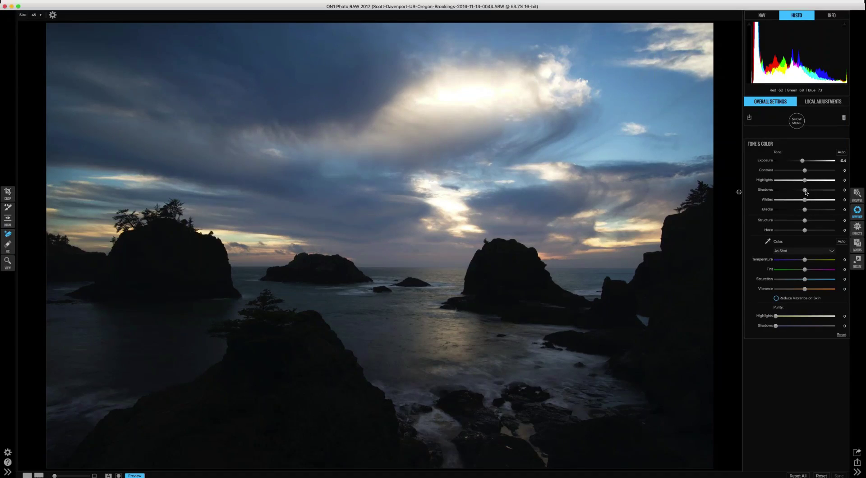
pyautogui.moveTo(806, 192); pyautogui.dragTo(828, 194)
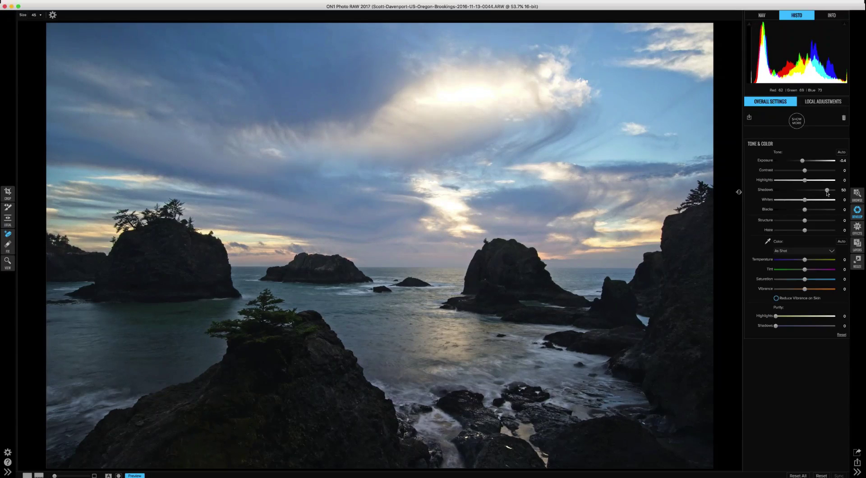
pyautogui.moveTo(829, 194); pyautogui.dragTo(843, 192)
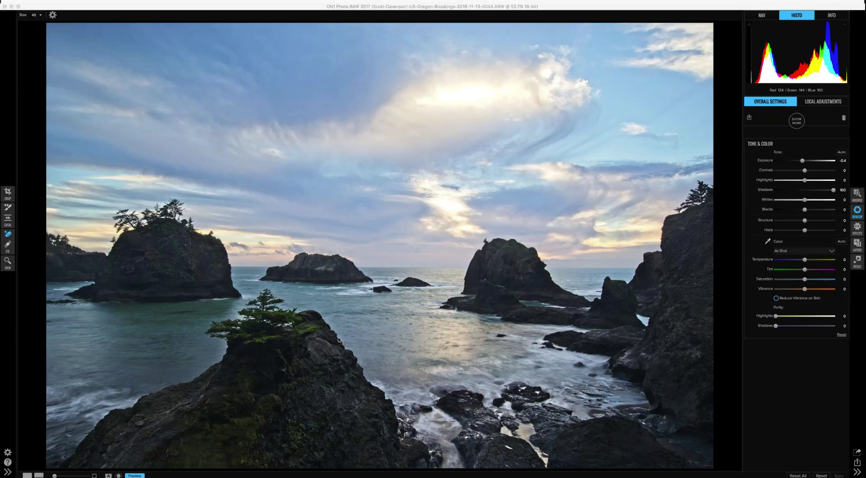
pyautogui.click(833, 191)
pyautogui.moveTo(834, 194); pyautogui.dragTo(828, 193)
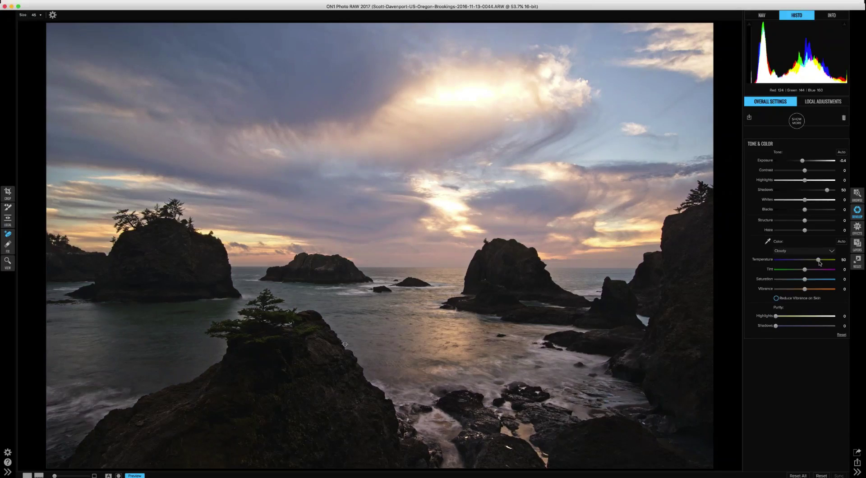
# - Warm the photo with a Temperature of 35, set Contrast to 7 and Saturation to 5, and raise Vibrance slightly
pyautogui.moveTo(819, 263); pyautogui.dragTo(817, 264)
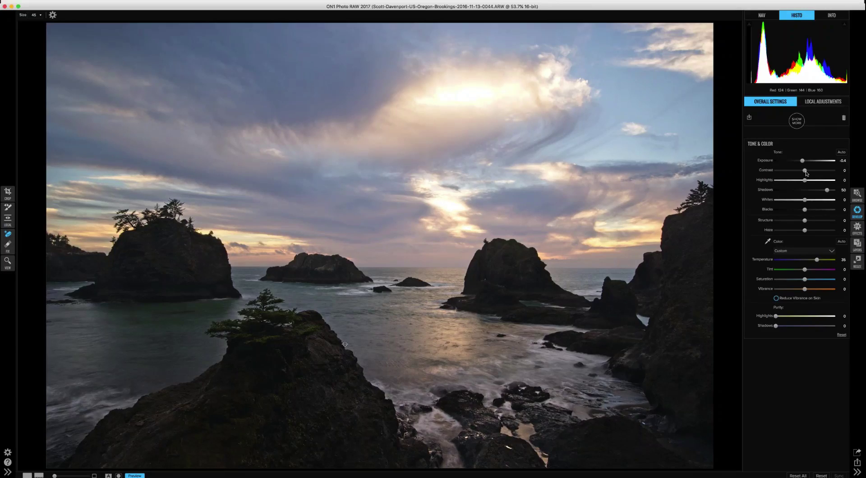
pyautogui.moveTo(806, 173); pyautogui.dragTo(809, 173)
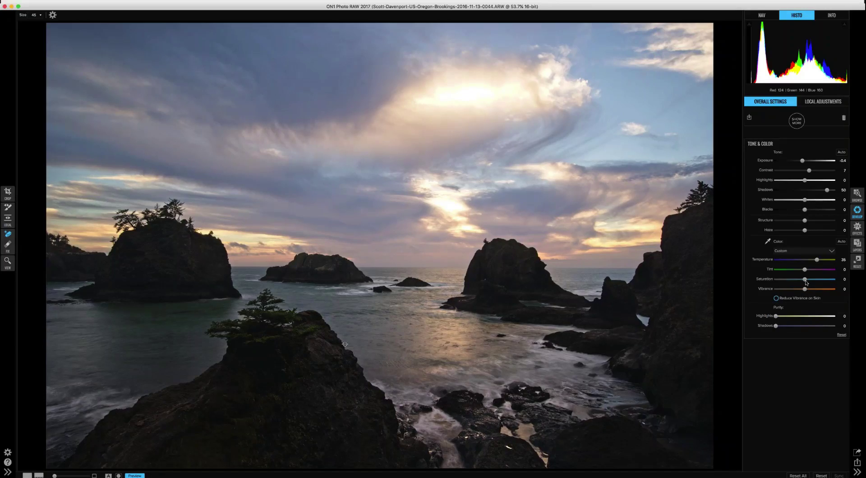
pyautogui.moveTo(806, 283); pyautogui.dragTo(810, 293)
# - Add a Color Adjustment to the overall settings and apply its Desert preset
pyautogui.click(797, 124)
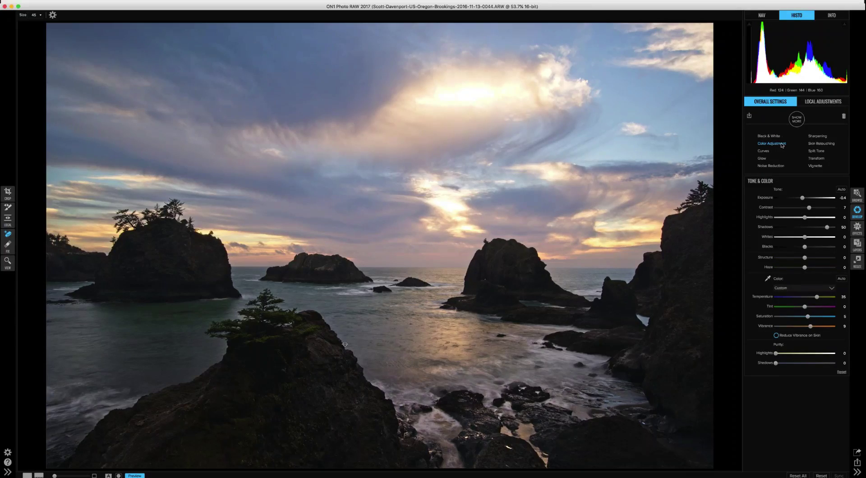
pyautogui.click(773, 143)
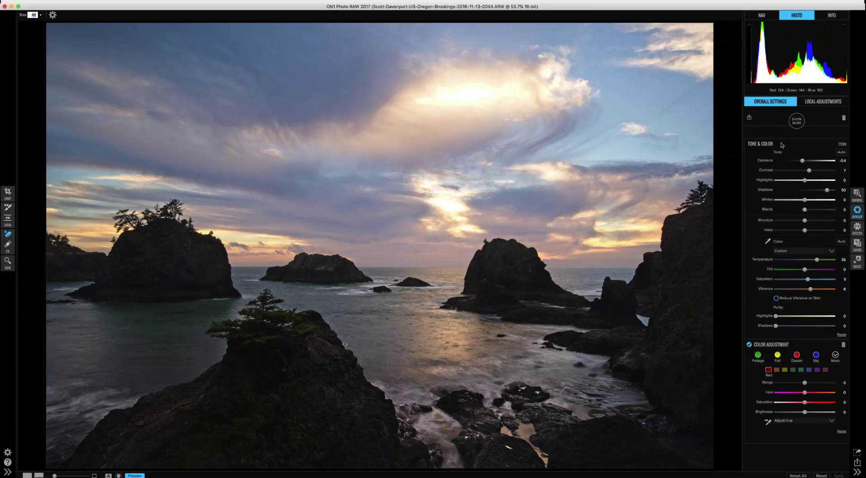
pyautogui.click(797, 358)
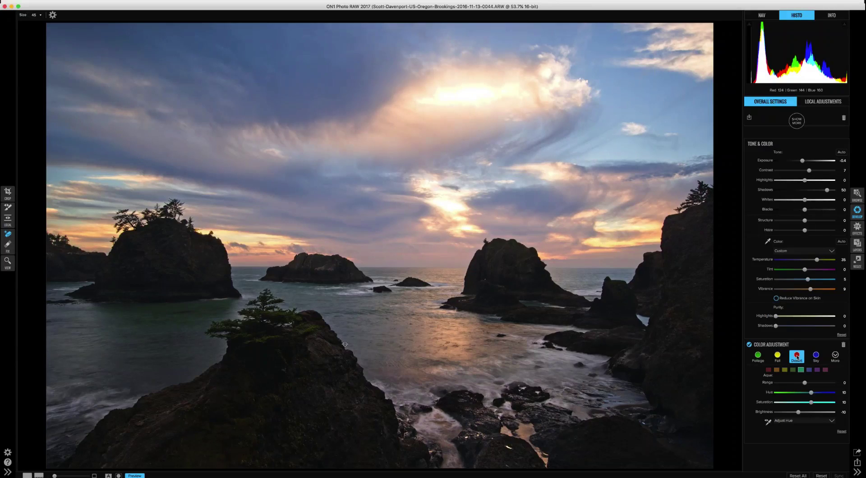
# - Set the orange range's Hue to -6 and Saturation to 10 after trying a much stronger saturation, and compare the Color Adjustment on and off
pyautogui.click(769, 372)
pyautogui.moveTo(817, 405); pyautogui.dragTo(812, 406)
pyautogui.moveTo(818, 405); pyautogui.dragTo(832, 406)
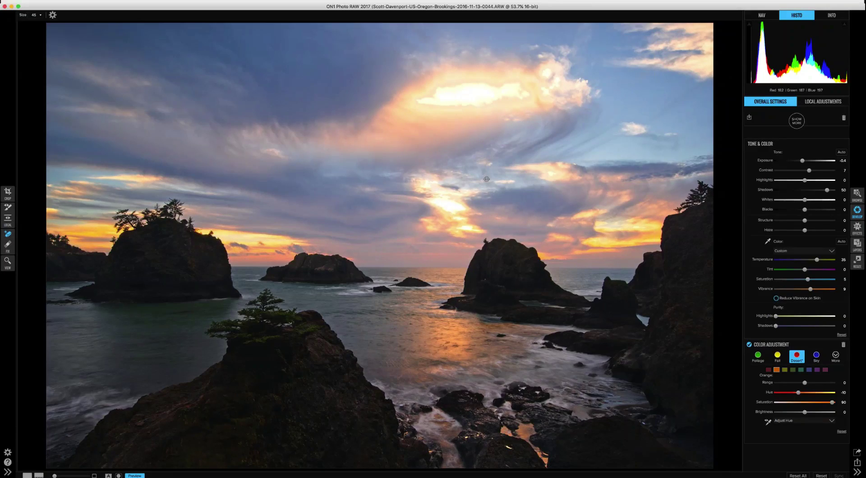
pyautogui.click(814, 405)
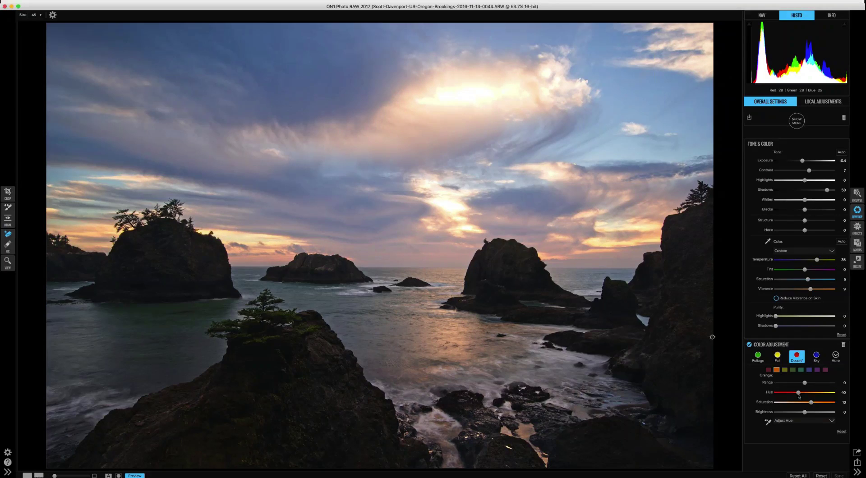
pyautogui.moveTo(798, 396); pyautogui.dragTo(802, 397)
pyautogui.click(750, 345)
pyautogui.click(749, 345)
pyautogui.click(750, 345)
pyautogui.click(750, 345)
# - Place a Linear Top gradient adjustment just above the horizon, widen its transition, and set its Exposure to -0.25
pyautogui.click(822, 105)
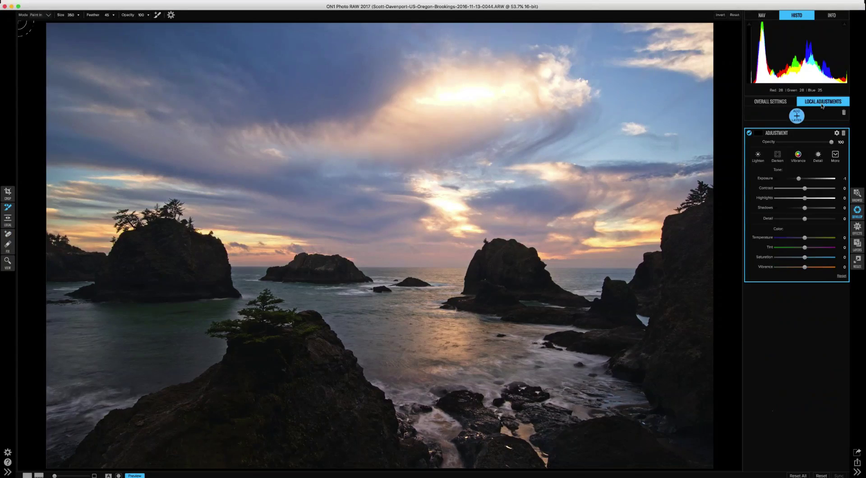
pyautogui.click(9, 220)
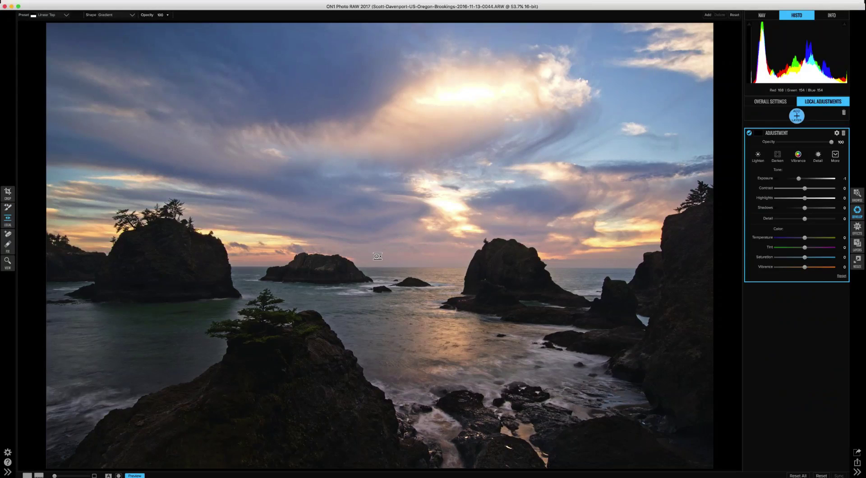
pyautogui.click(373, 251)
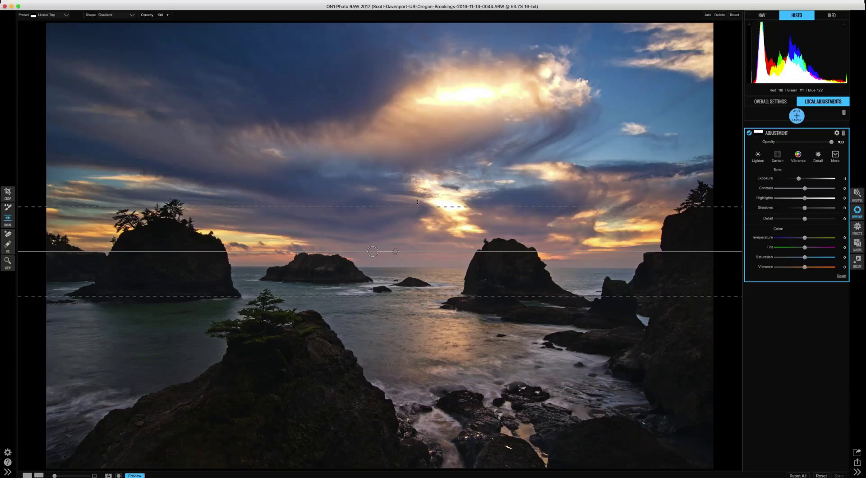
pyautogui.moveTo(418, 203); pyautogui.dragTo(417, 184)
pyautogui.moveTo(799, 180); pyautogui.dragTo(803, 181)
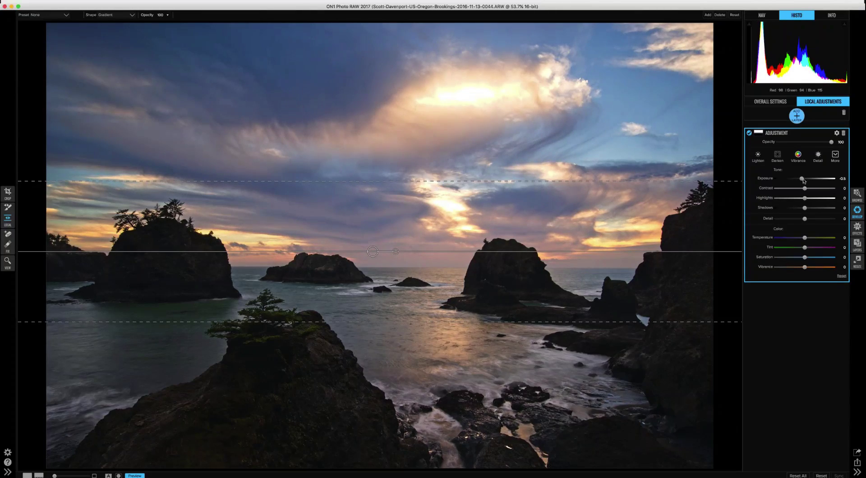
pyautogui.moveTo(804, 181); pyautogui.dragTo(803, 181)
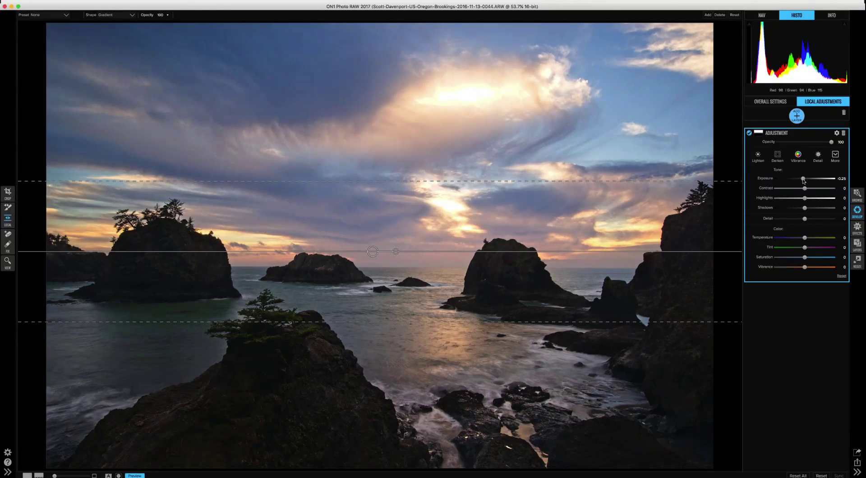
# - Compare the sky gradient adjustment on and off and move the gradient slightly higher above the horizon
pyautogui.click(750, 133)
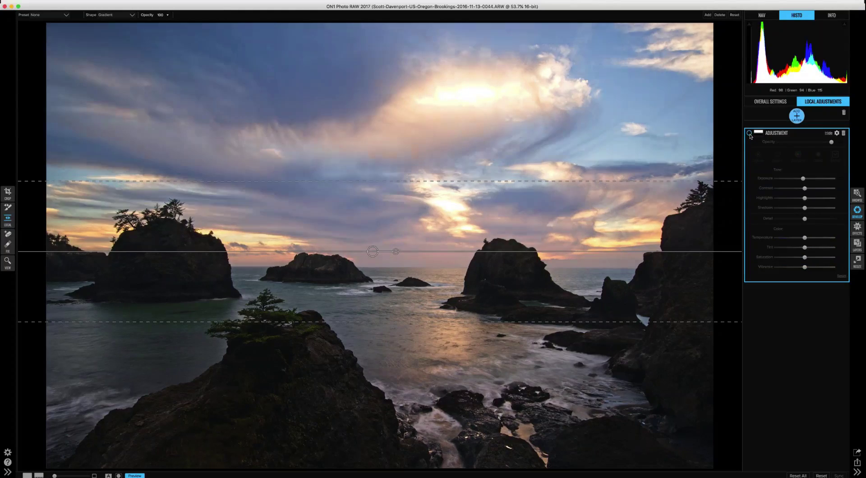
pyautogui.click(749, 134)
pyautogui.click(750, 134)
pyautogui.click(750, 133)
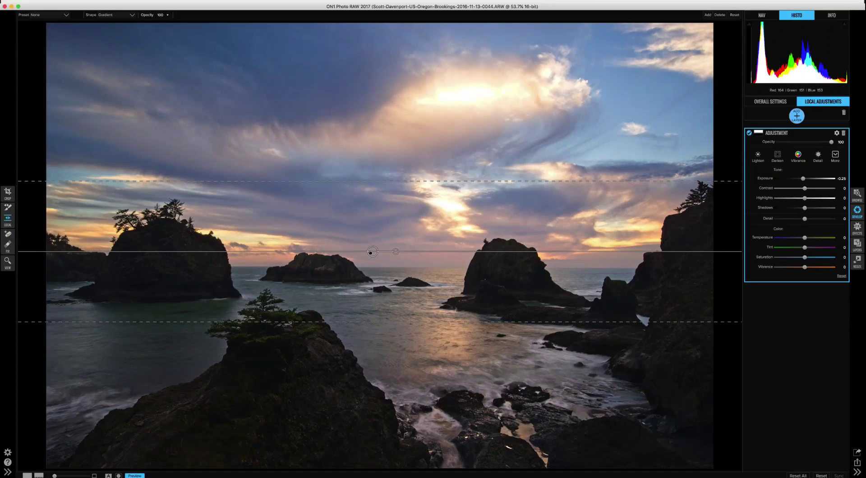
pyautogui.moveTo(371, 252); pyautogui.dragTo(371, 243)
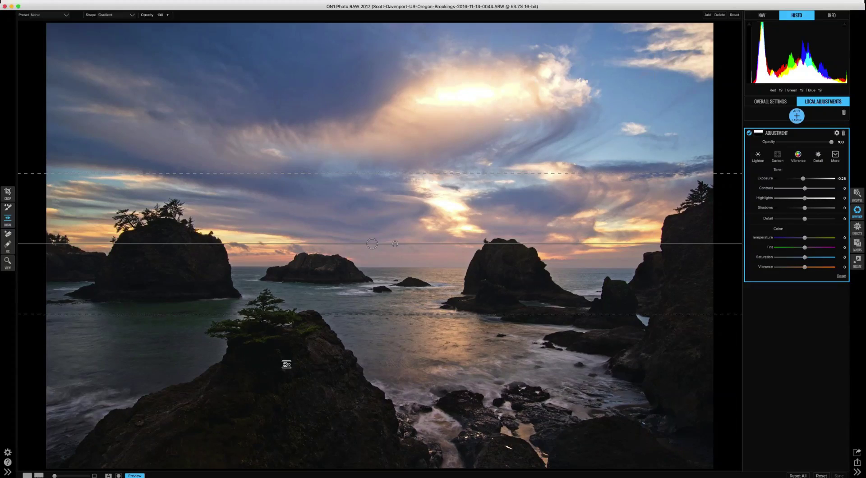
# - Switch to Effects, add a Color Enhancer filter, display its mask options, and apply the Foliage preset
pyautogui.click(772, 102)
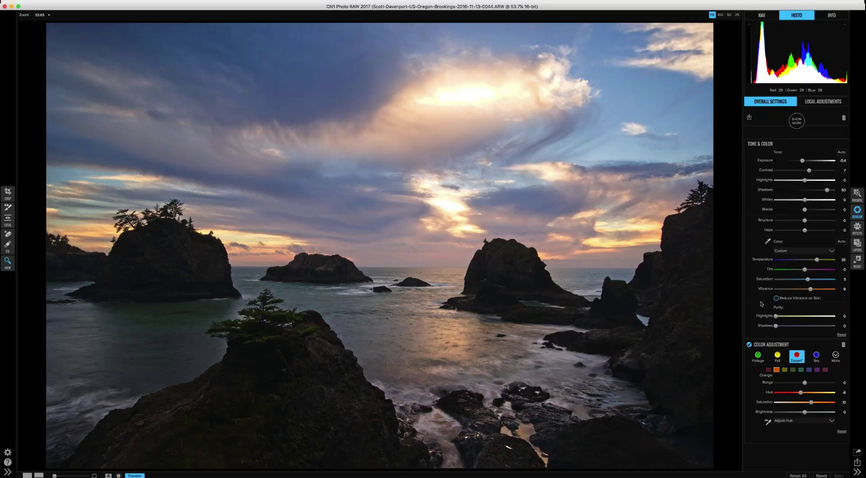
pyautogui.click(858, 229)
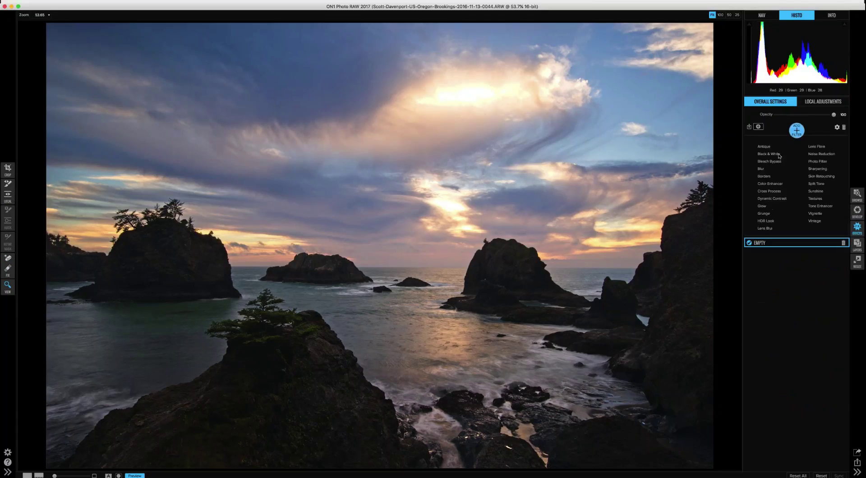
pyautogui.click(770, 184)
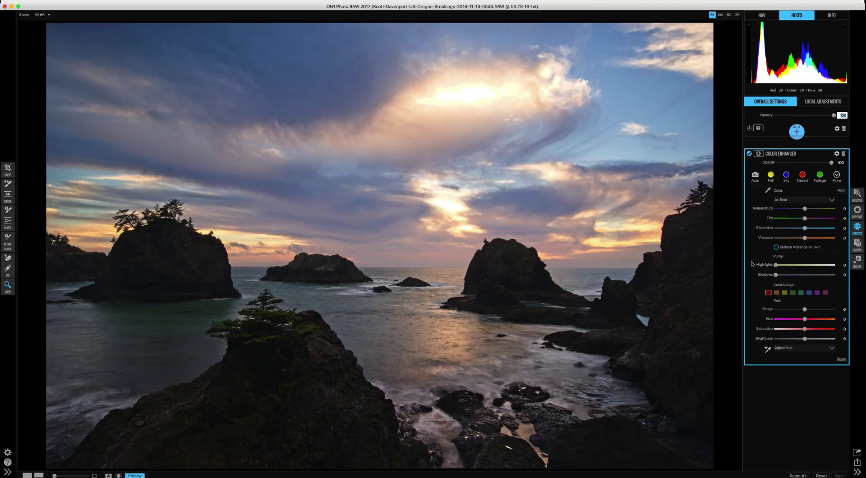
pyautogui.click(760, 154)
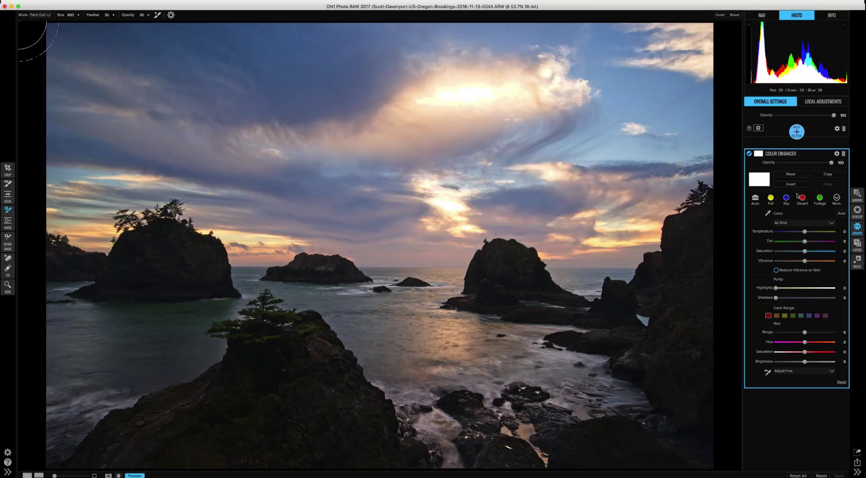
pyautogui.click(821, 200)
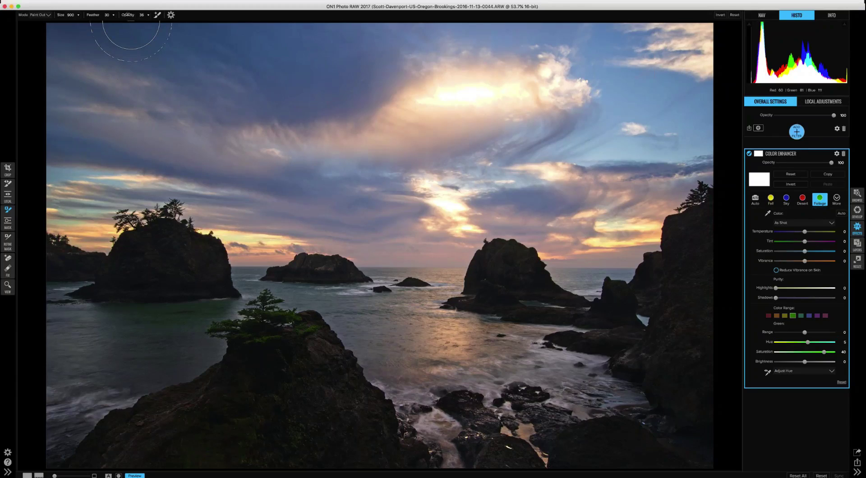
# - Invert the Color Enhancer's mask and paint the effect in over the foreground tree at a brush opacity of 87
pyautogui.moveTo(128, 14); pyautogui.dragTo(152, 18)
pyautogui.click(788, 185)
pyautogui.press('x')
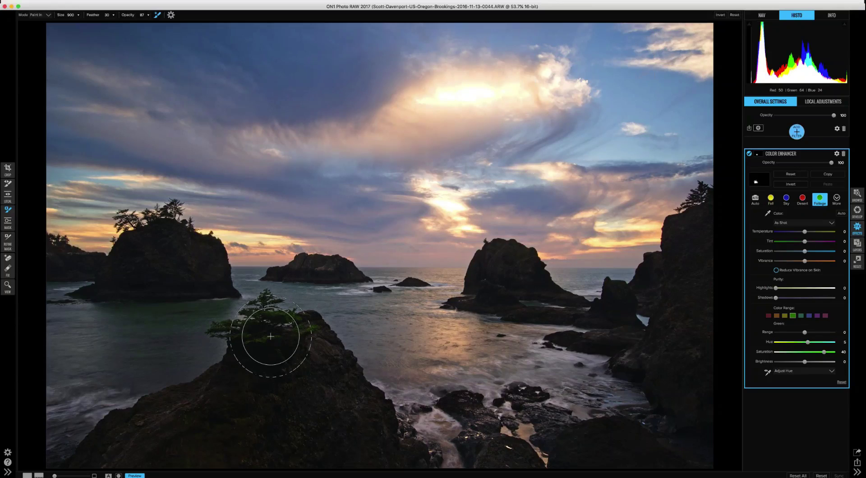
# - View the mask and paint out the spill over the water around the tree with a size 500 brush
pyautogui.press('super+m')
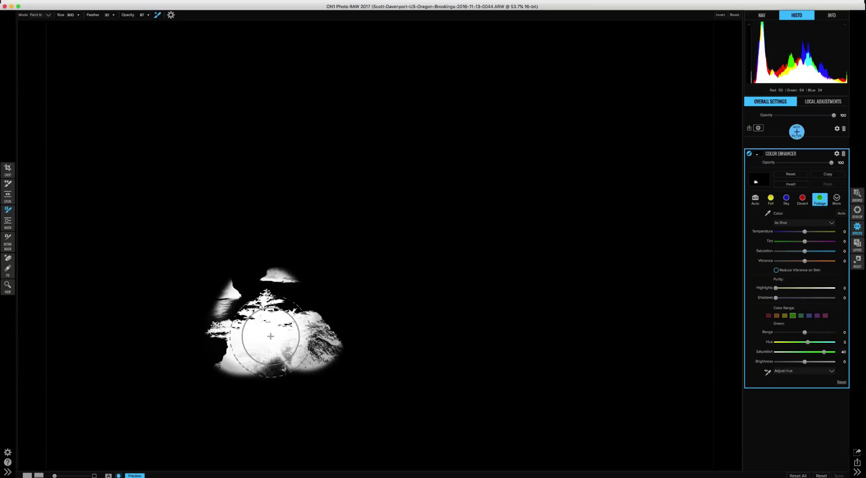
pyautogui.moveTo(271, 336); pyautogui.dragTo(228, 302)
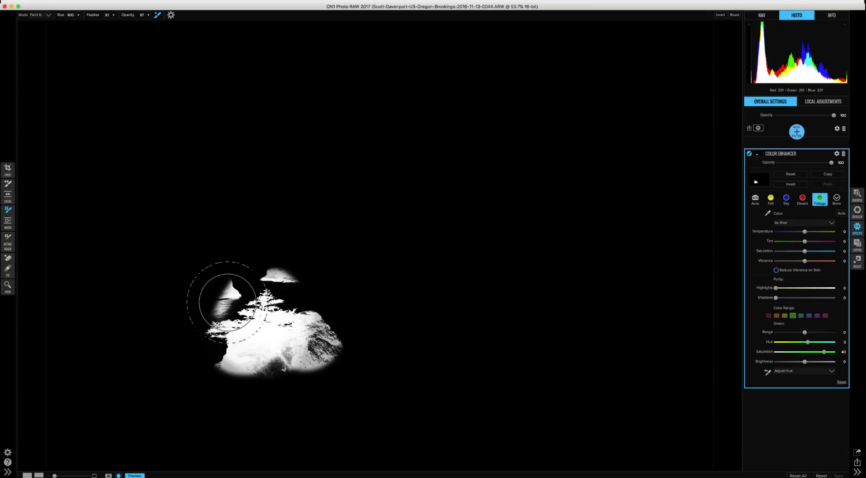
pyautogui.press('[')
pyautogui.press('[')
pyautogui.press('[')
pyautogui.press('[')
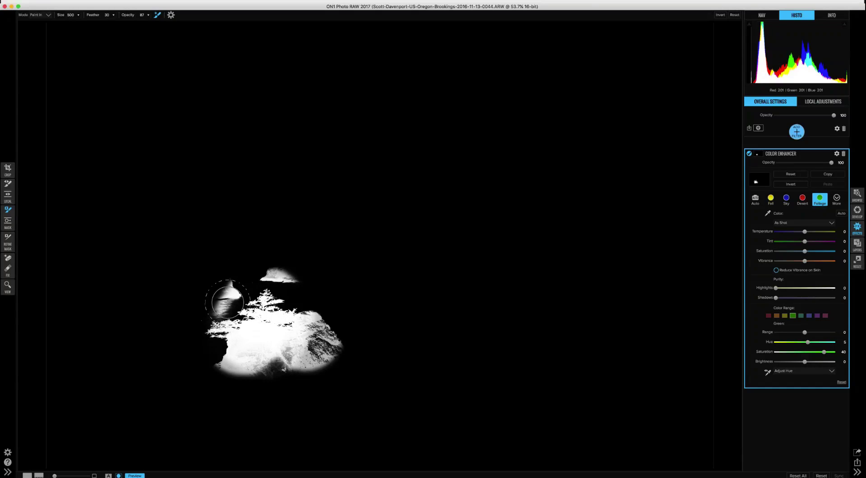
pyautogui.press('x')
pyautogui.moveTo(228, 294)
pyautogui.mouseDown()
pyautogui.moveTo(228, 286)
pyautogui.moveTo(218, 296)
pyautogui.moveTo(256, 266)
pyautogui.moveTo(288, 273)
pyautogui.mouseUp()
pyautogui.press('m')
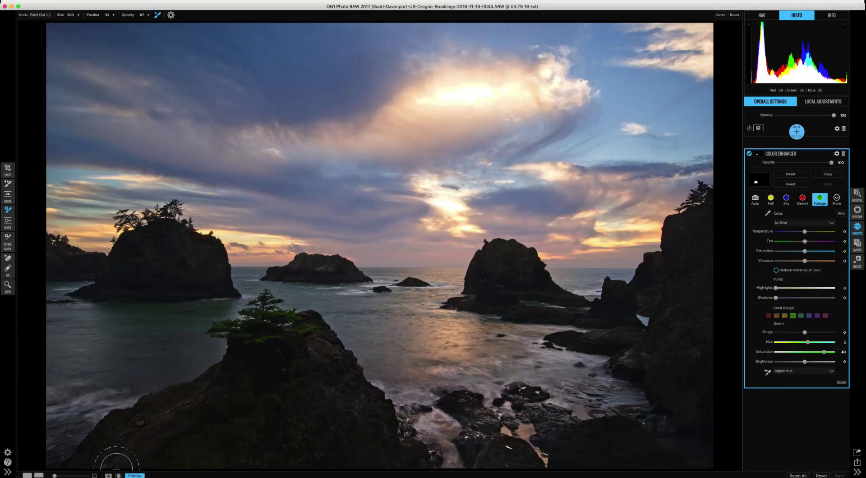
# - Check the mask as a red overlay, extend it down the foreground rock, and compare the Color Enhancer on and off
pyautogui.click(118, 476)
pyautogui.click(118, 475)
pyautogui.press('super+m')
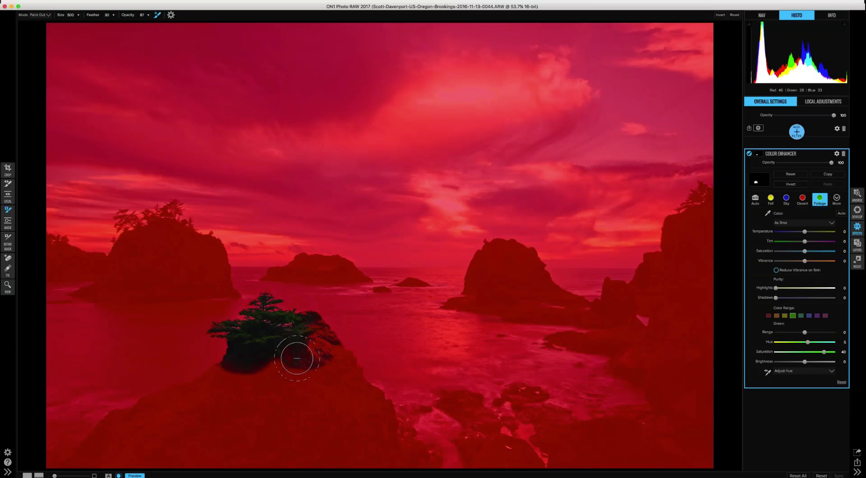
pyautogui.press('super+m')
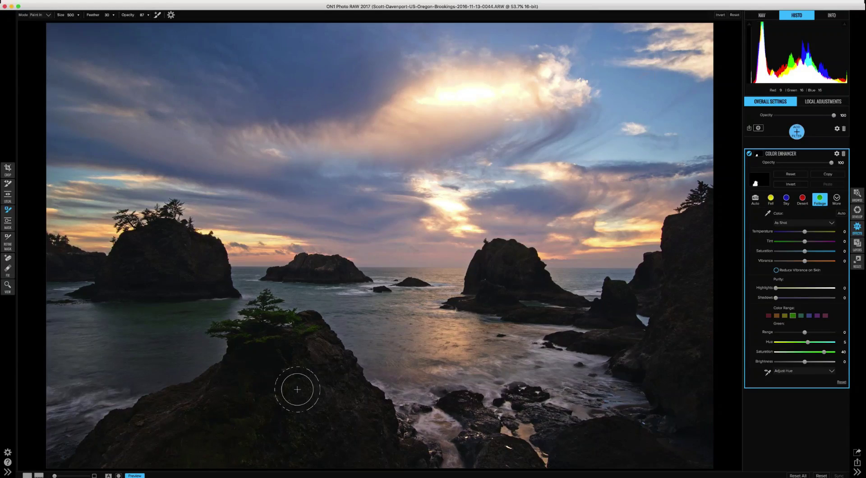
pyautogui.click(749, 154)
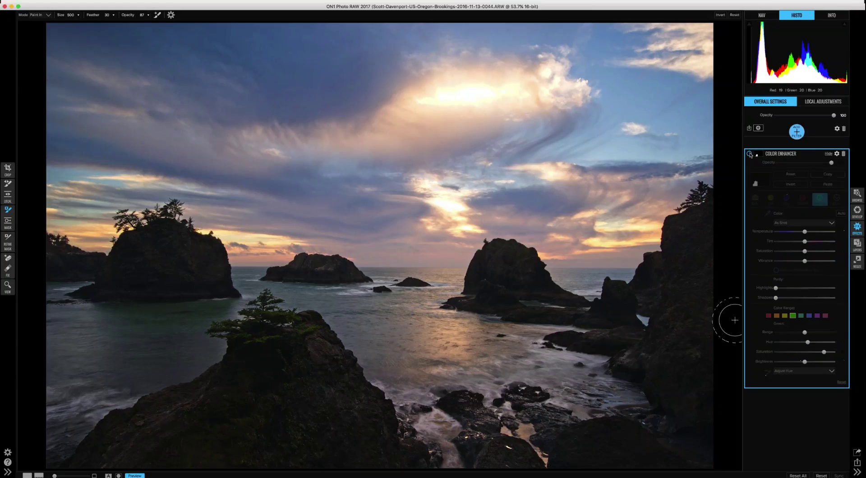
pyautogui.click(749, 153)
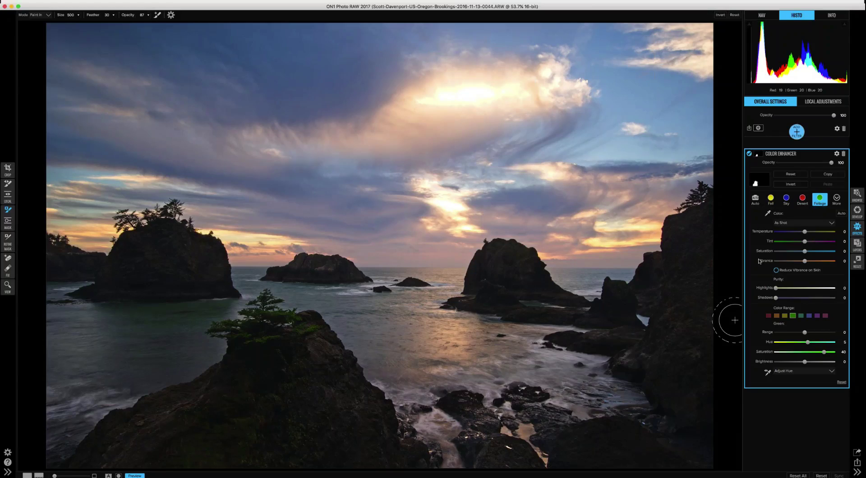
# - Add a Dynamic Contrast filter, show its blending options, and apply it only to Shadows
pyautogui.click(797, 132)
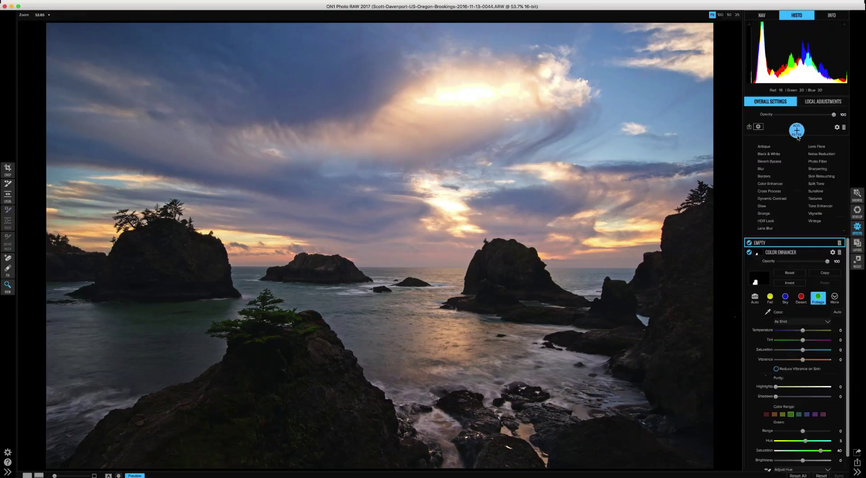
pyautogui.click(782, 200)
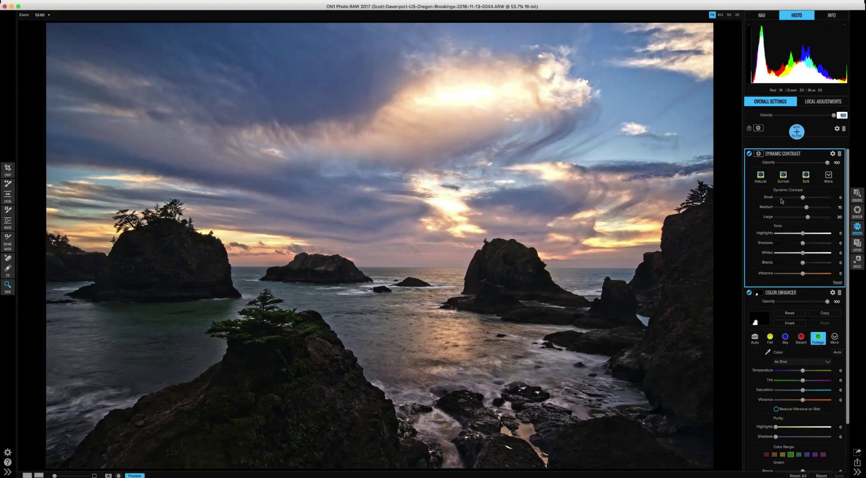
pyautogui.click(833, 153)
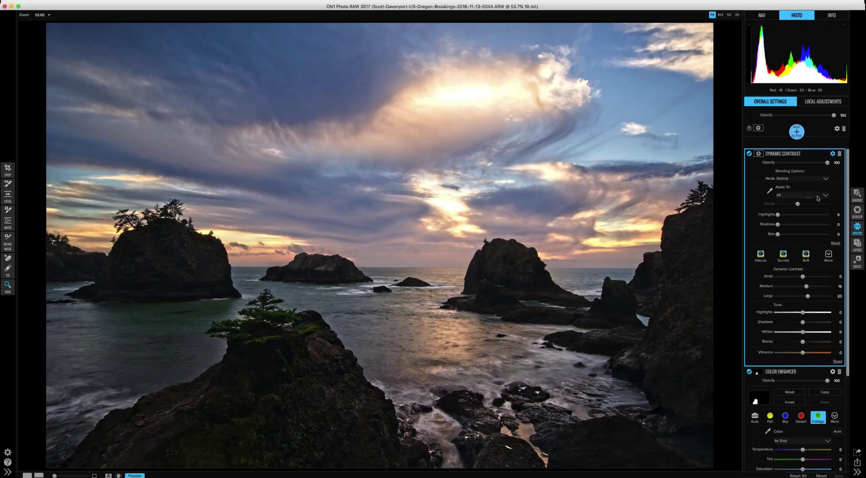
pyautogui.click(805, 221)
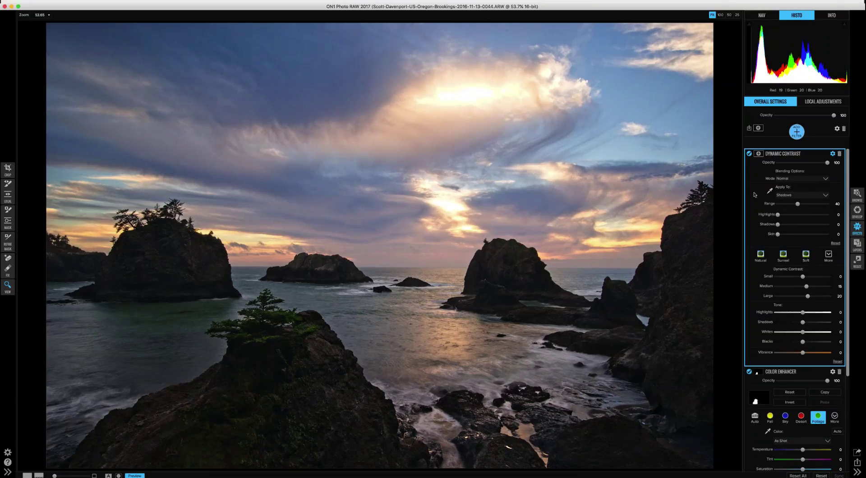
# - Compare the photo with the Dynamic Contrast filter on and off at the fitted view
pyautogui.click(750, 154)
pyautogui.click(750, 153)
pyautogui.click(750, 154)
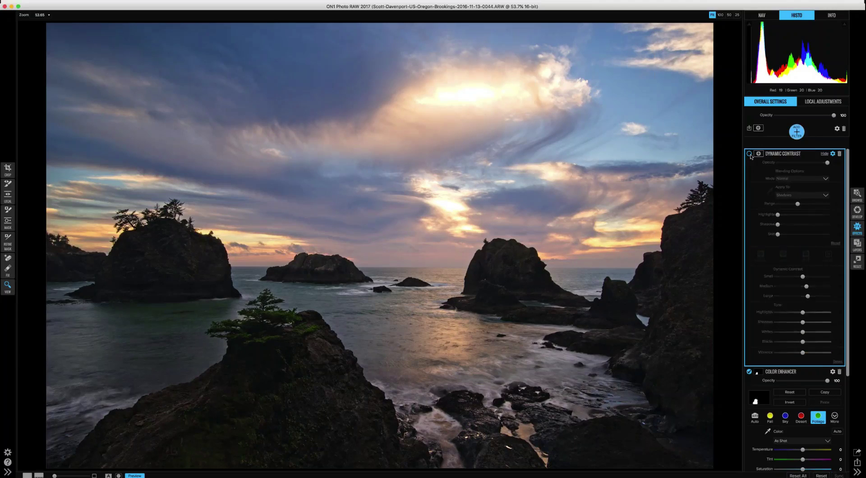
pyautogui.click(750, 153)
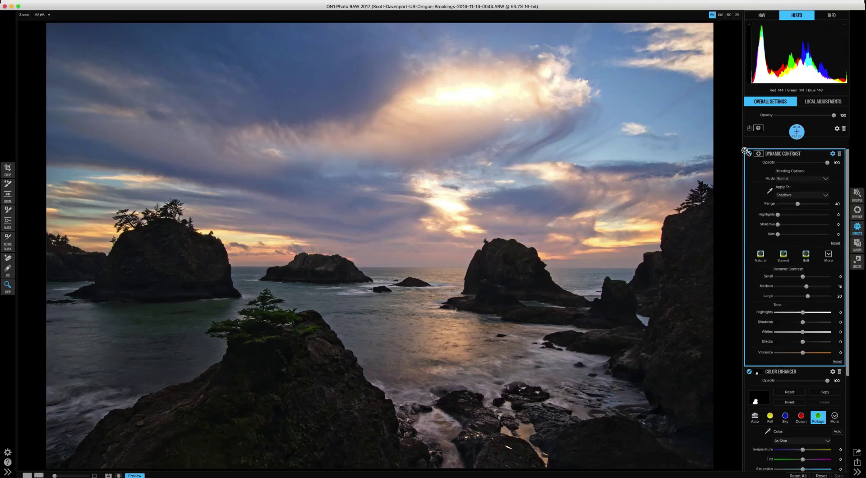
pyautogui.press('super+alt+0')
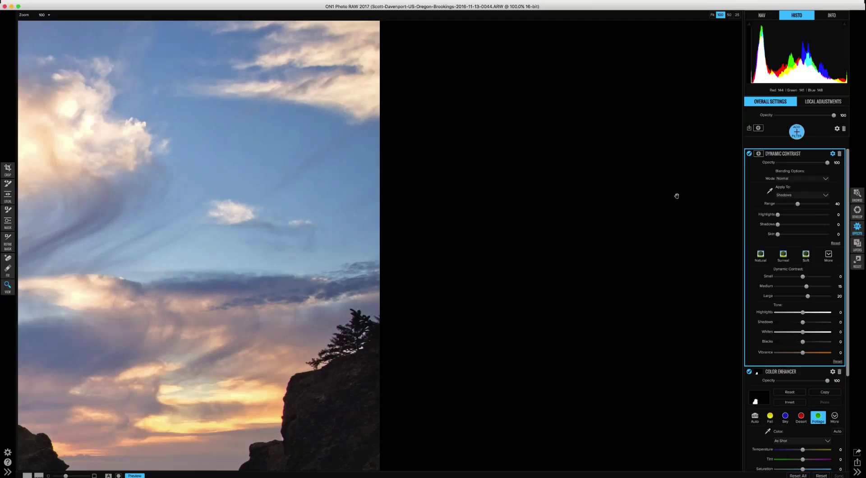
pyautogui.press('super+0')
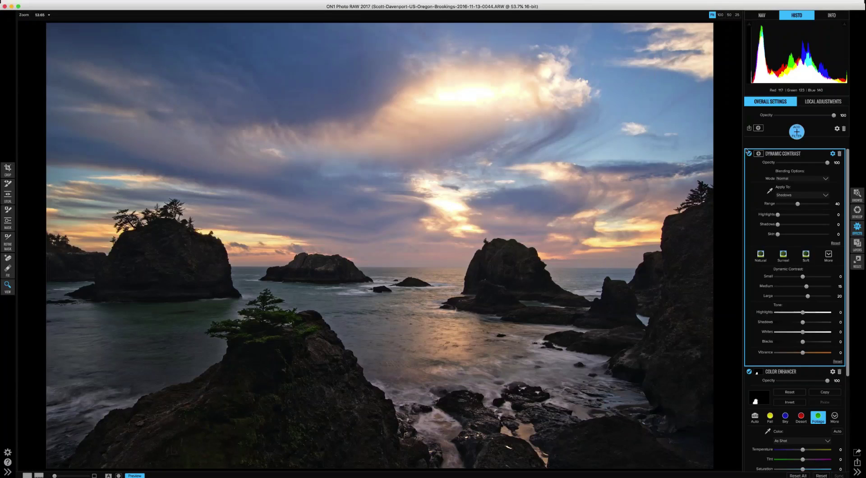
pyautogui.click(749, 155)
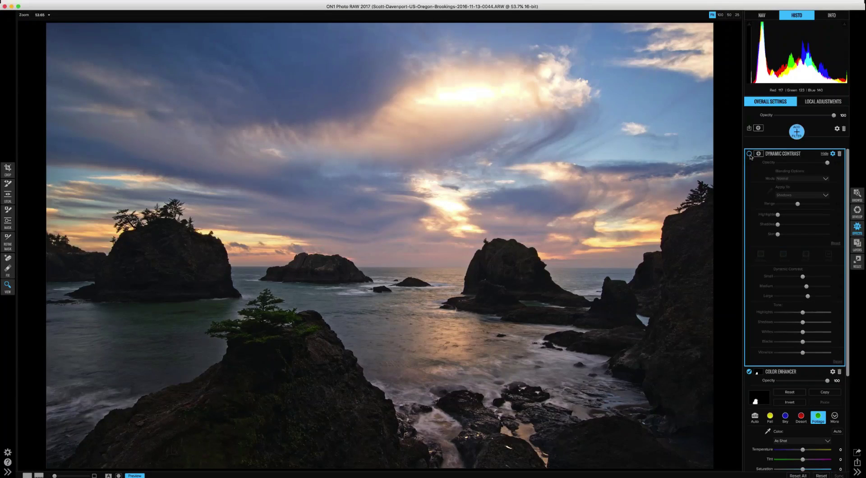
pyautogui.click(750, 155)
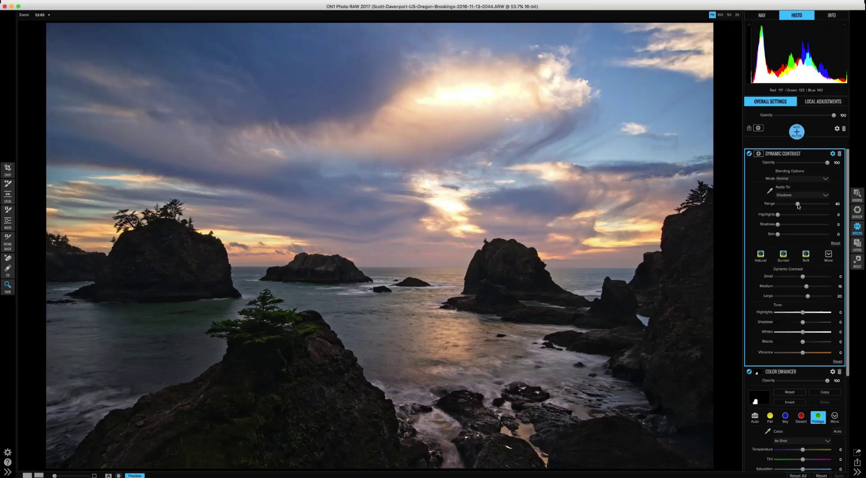
# - Try narrower and wider shadow ranges for the Dynamic Contrast filter and set the range to 27
pyautogui.moveTo(799, 205); pyautogui.dragTo(793, 207)
pyautogui.moveTo(792, 207); pyautogui.dragTo(791, 206)
pyautogui.click(781, 204)
pyautogui.click(788, 208)
pyautogui.click(822, 207)
pyautogui.click(820, 205)
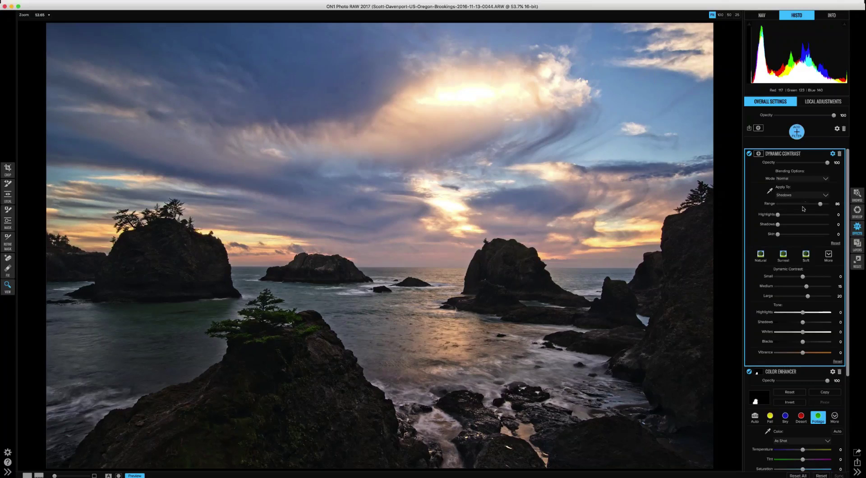
pyautogui.click(788, 208)
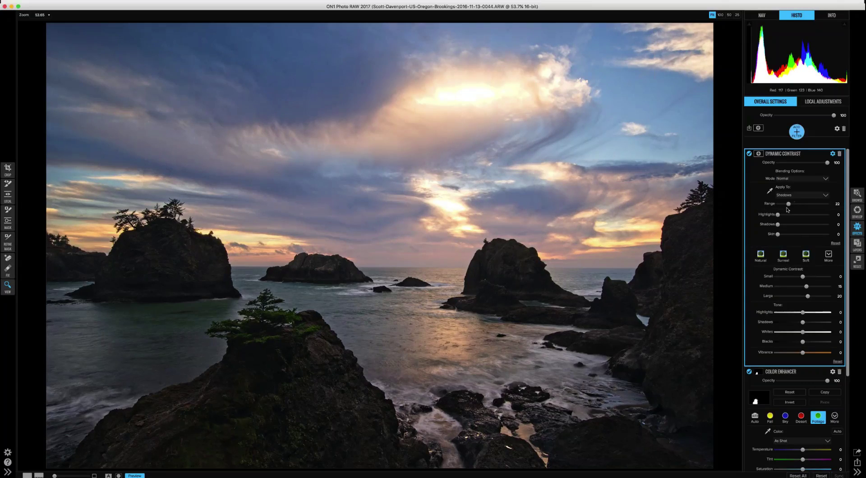
pyautogui.moveTo(786, 209); pyautogui.dragTo(791, 209)
pyautogui.moveTo(790, 209); pyautogui.dragTo(791, 210)
# - Add a Photo Filter and give it a warm orange color with a hue of 36
pyautogui.moveTo(749, 154)
pyautogui.click(798, 132)
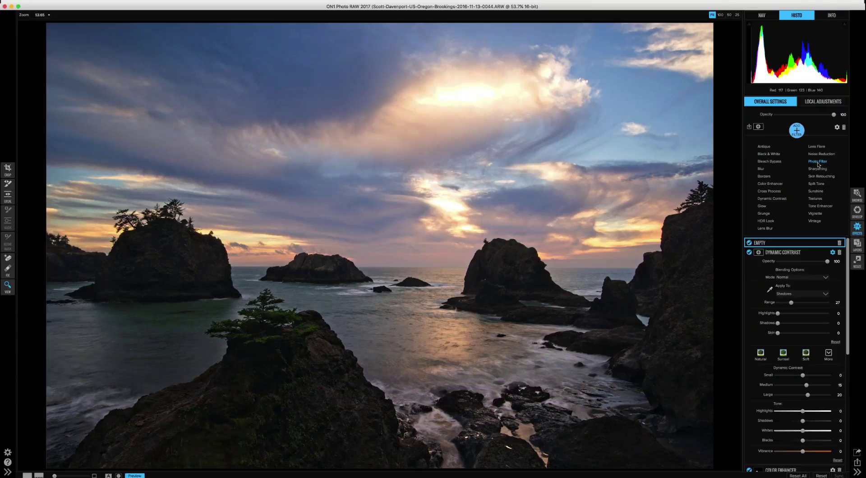
pyautogui.click(817, 162)
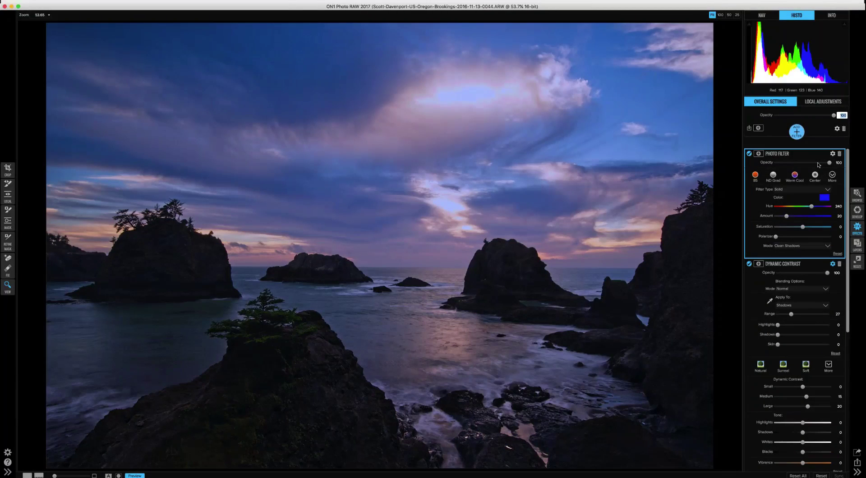
pyautogui.click(826, 200)
pyautogui.press('super+z')
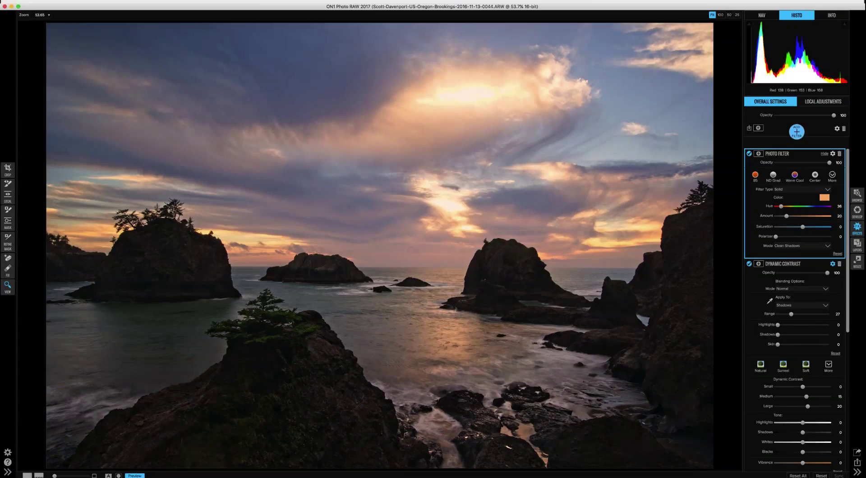
# - Close Dynamic Contrast's blending options, show the Photo Filter's, and set its protection to Shadows 41 and Skin 65
pyautogui.click(824, 154)
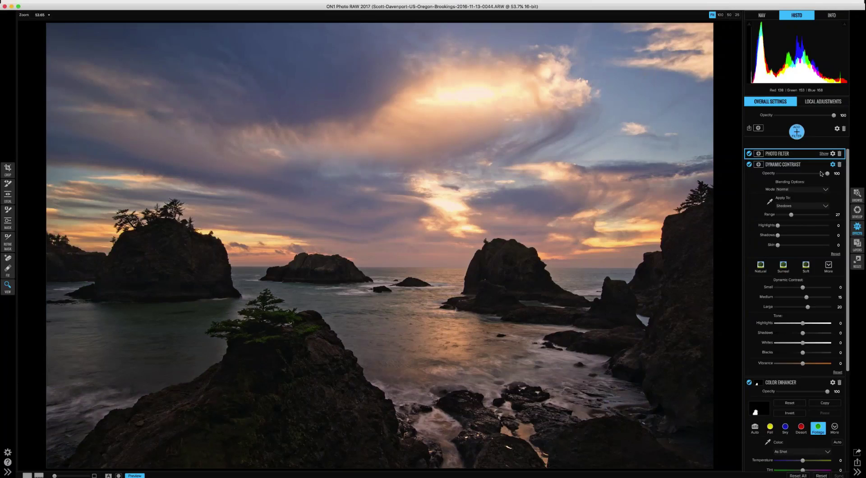
pyautogui.click(808, 199)
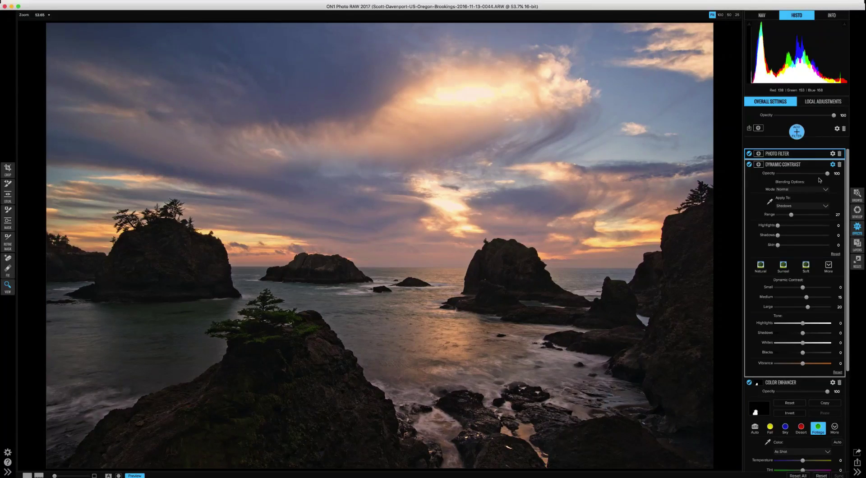
pyautogui.click(825, 164)
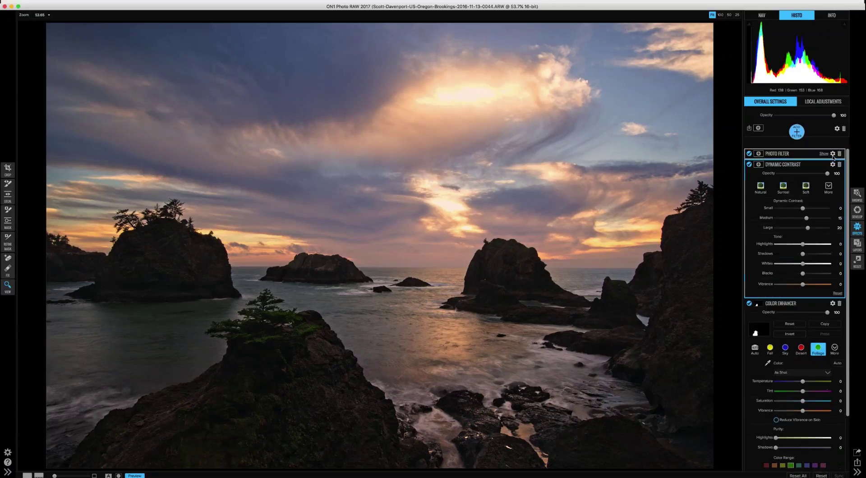
pyautogui.click(820, 153)
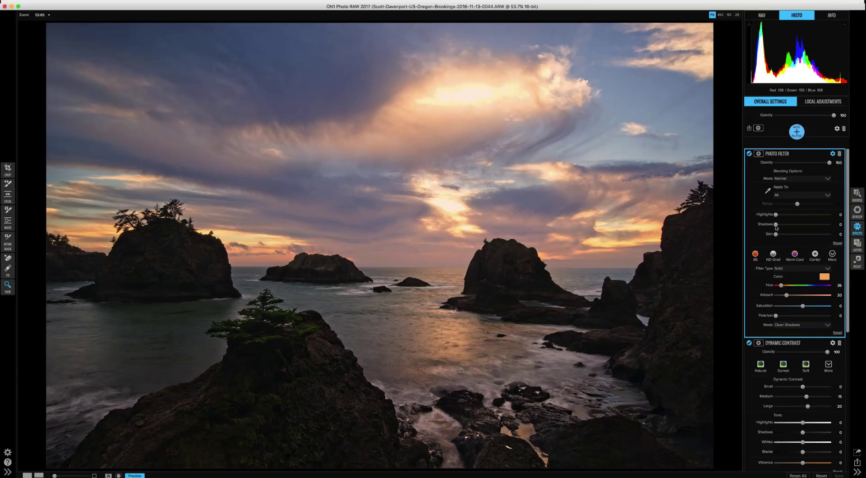
pyautogui.click(777, 225)
pyautogui.moveTo(787, 228); pyautogui.dragTo(811, 239)
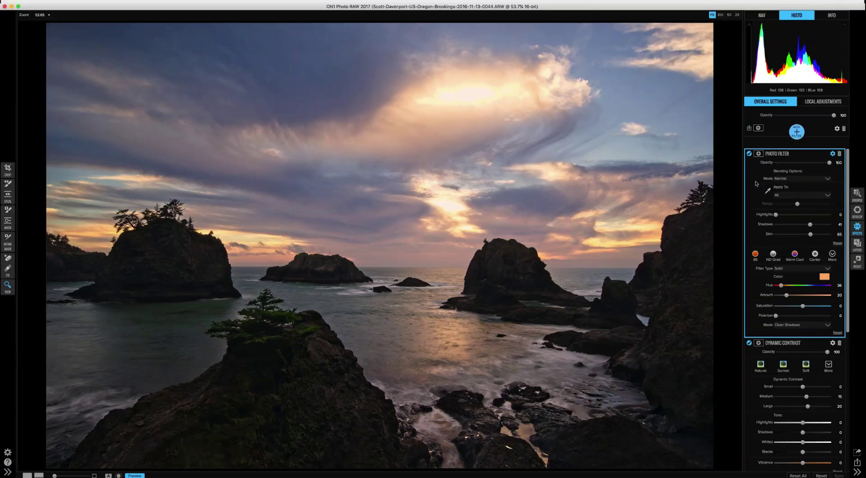
# - Check the Photo Filter on and off, lower its opacity to 50, and compare the edit with the original photo
pyautogui.click(750, 153)
pyautogui.click(749, 153)
pyautogui.moveTo(822, 163); pyautogui.dragTo(803, 166)
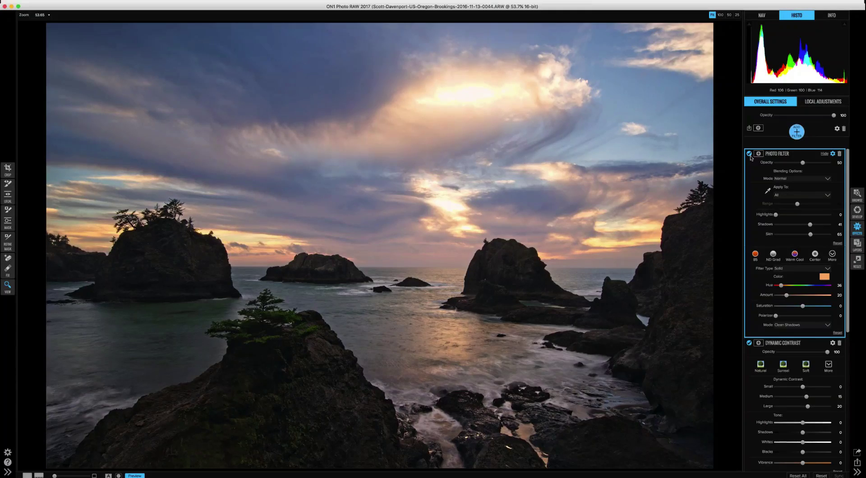
pyautogui.press('\\')
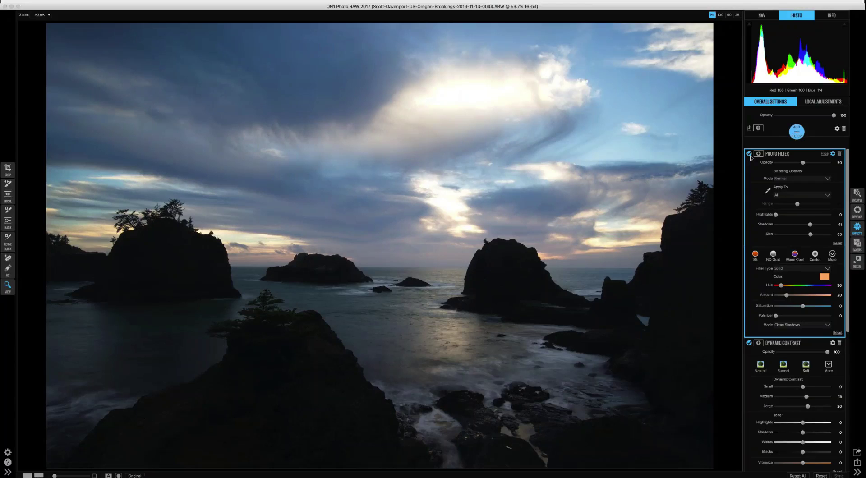
pyautogui.press('\\')
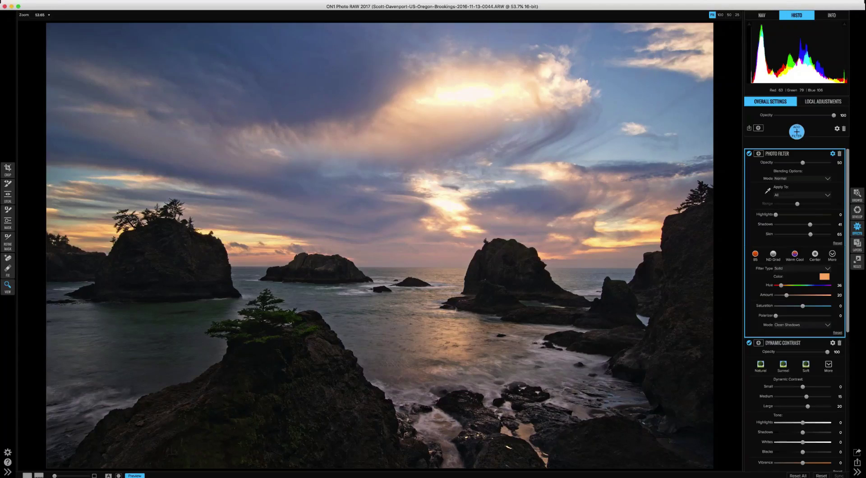
# - Switch to Browse and turn off the star-rating filter to list all the Oregon photos
pyautogui.click(856, 196)
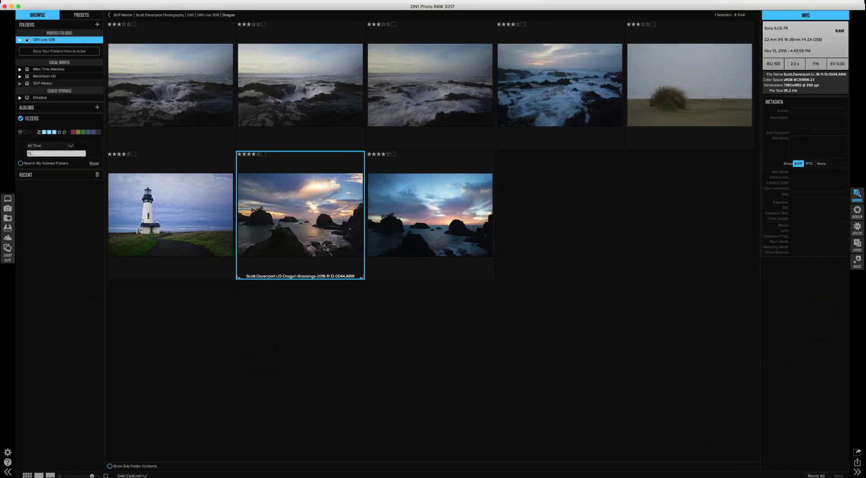
pyautogui.click(45, 132)
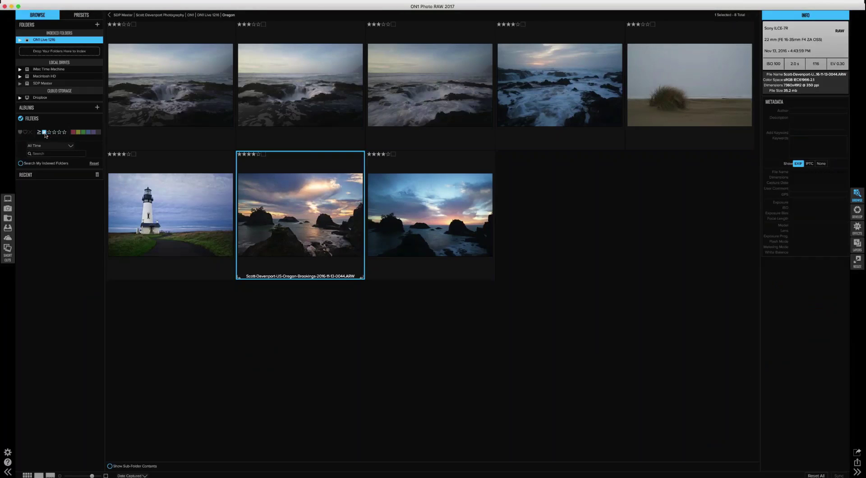
pyautogui.click(23, 121)
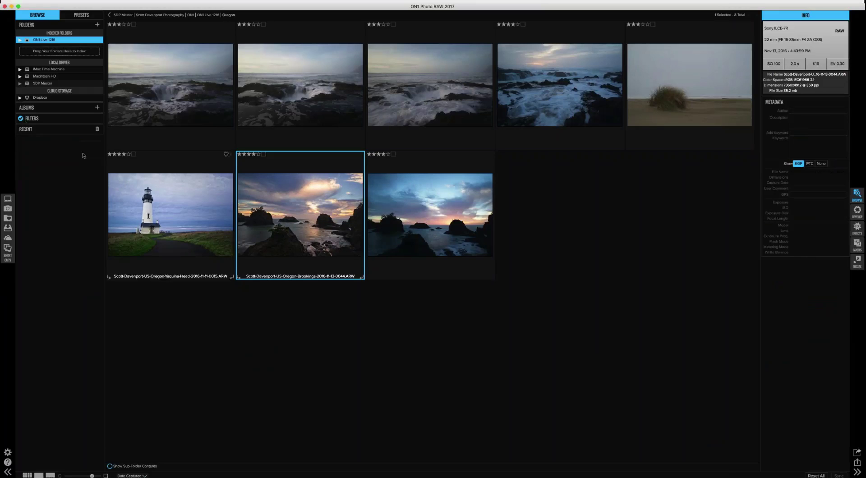
pyautogui.click(20, 119)
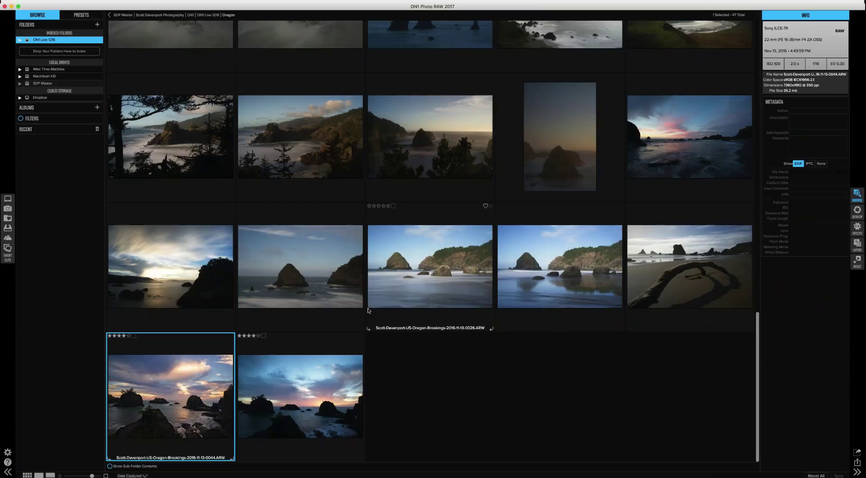
# - Apply the Sandbox preset named Preset to the Brookings-2016-11-13-0011.ARW photo, view it enlarged, and return to the thumbnails
pyautogui.click(163, 263)
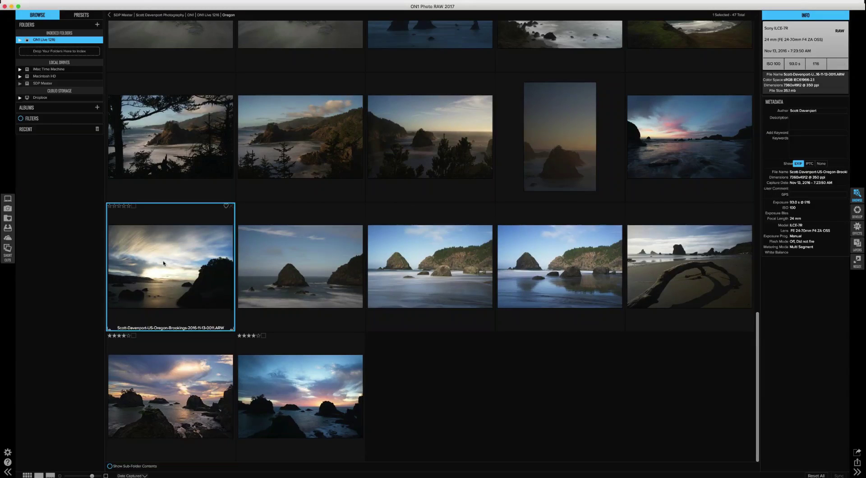
pyautogui.click(90, 16)
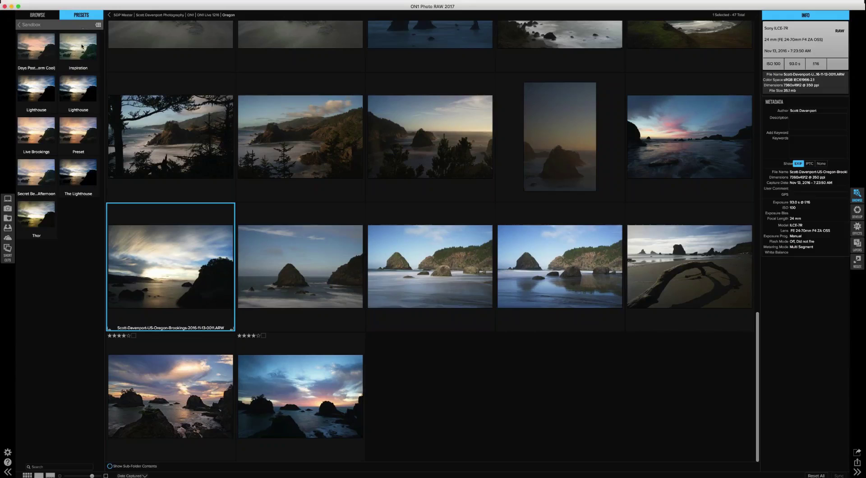
pyautogui.click(78, 136)
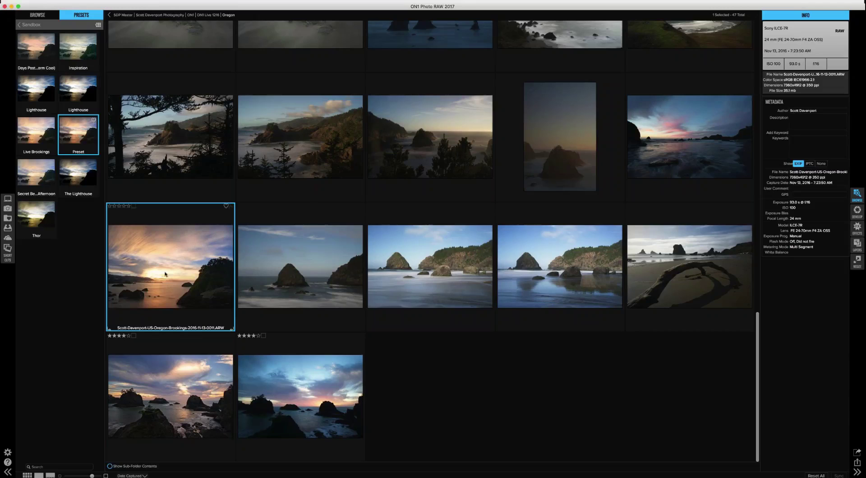
pyautogui.doubleClick(188, 289)
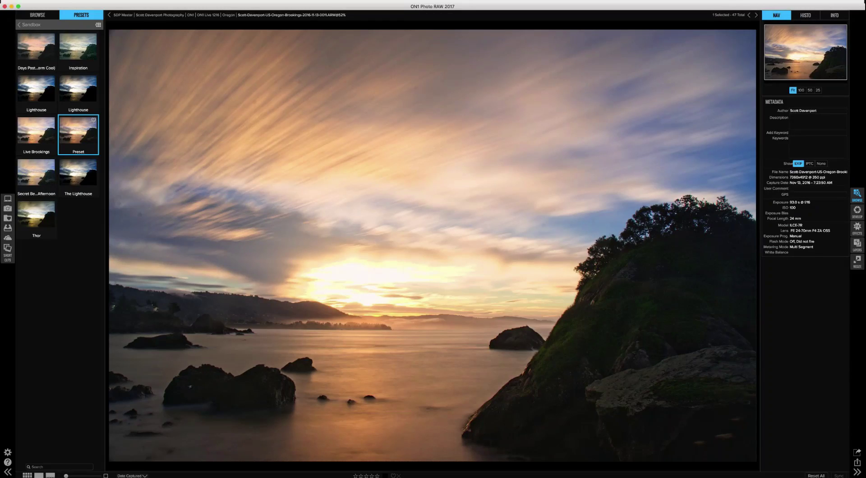
pyautogui.press('g')
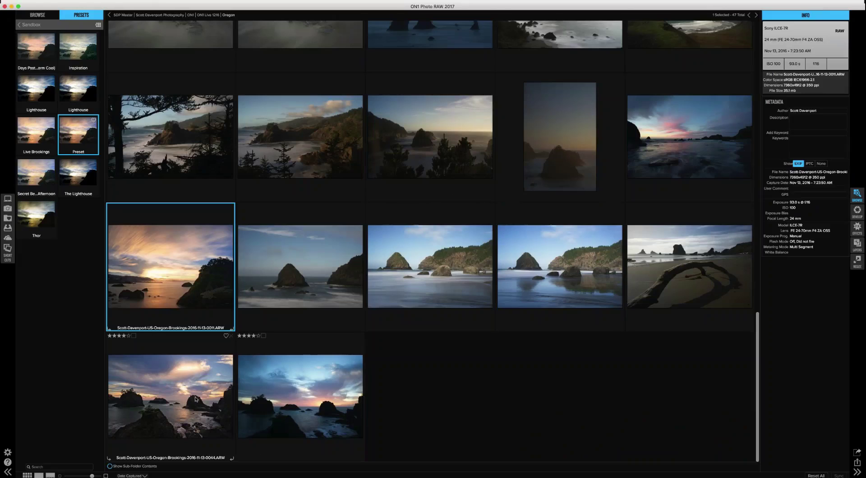
# - Open the Brookings-2016-11-13-0044.ARW photo in Develop and compare it with the original
pyautogui.click(196, 399)
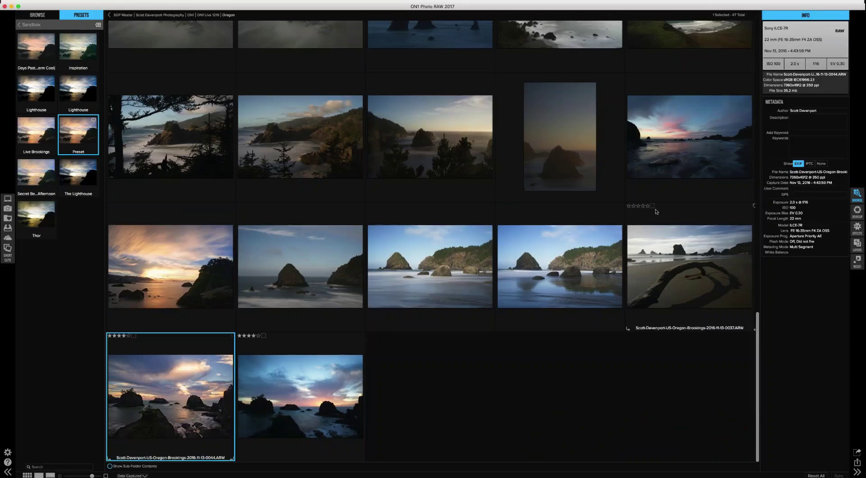
pyautogui.click(854, 214)
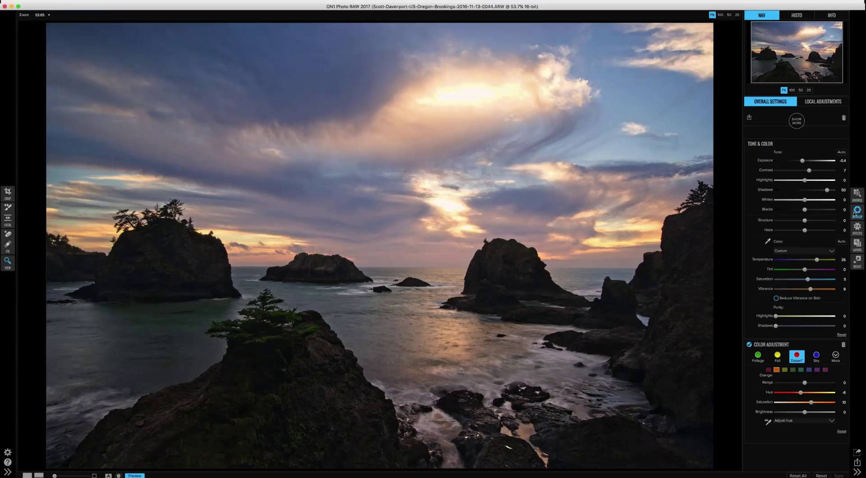
pyautogui.press('\\')
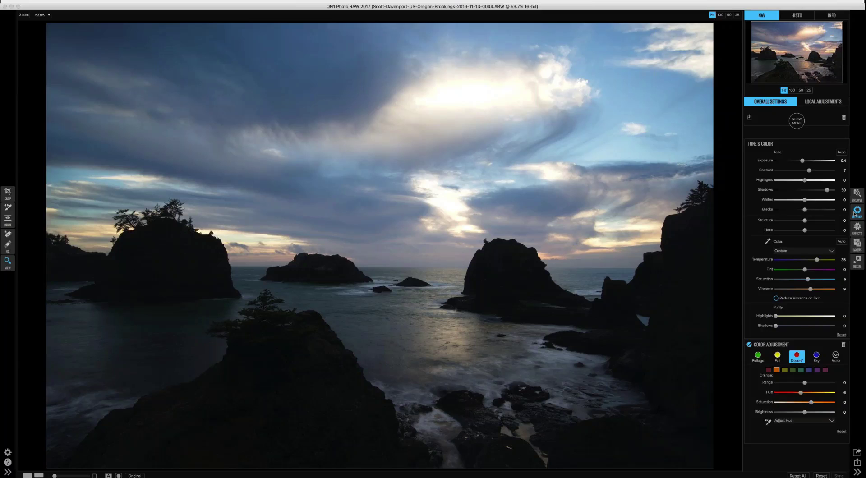
# - End the comparison with the original, inspect the Dynamic Contrast blending options in Effects, and collapse all three filters
pyautogui.press('\\')
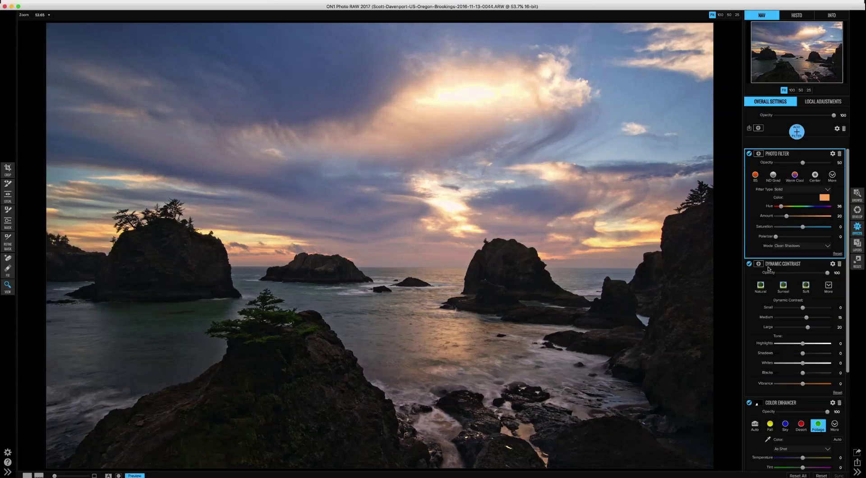
pyautogui.click(833, 264)
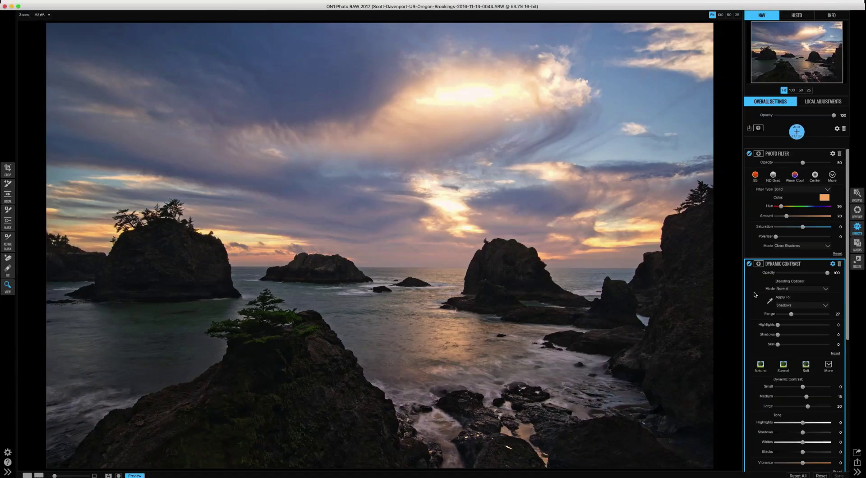
pyautogui.click(810, 266)
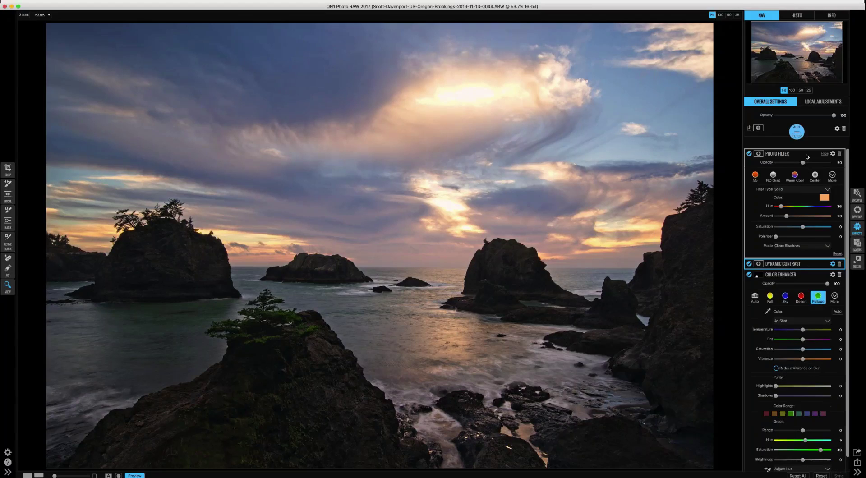
pyautogui.click(808, 154)
pyautogui.click(806, 178)
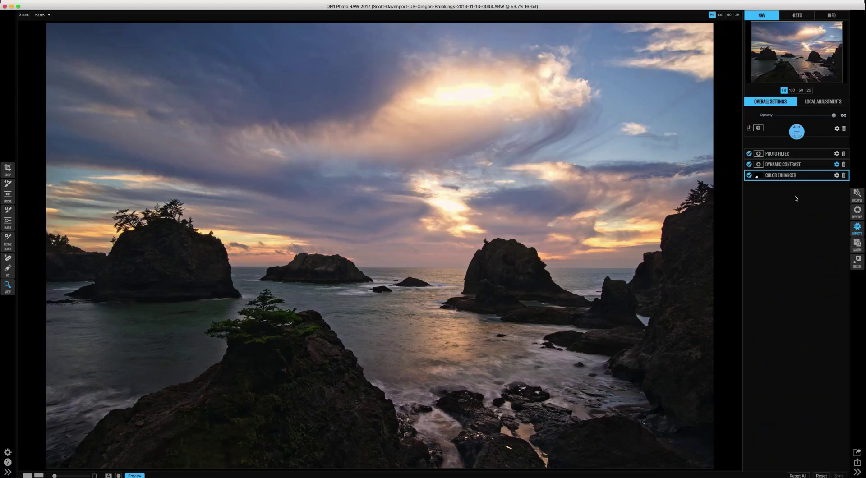
pyautogui.moveTo(806, 180)
# - Move the Photo Filter between Dynamic Contrast and Color Enhancer in the filter stack, and collapse the filters
pyautogui.click(808, 165)
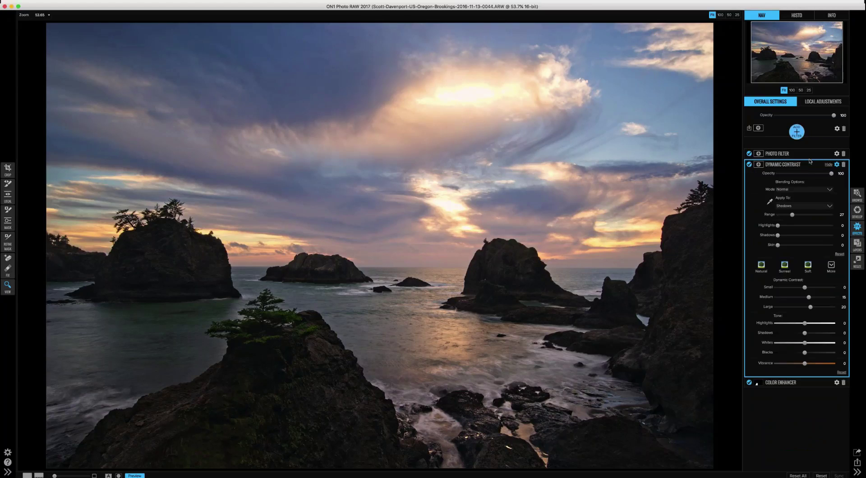
pyautogui.click(808, 156)
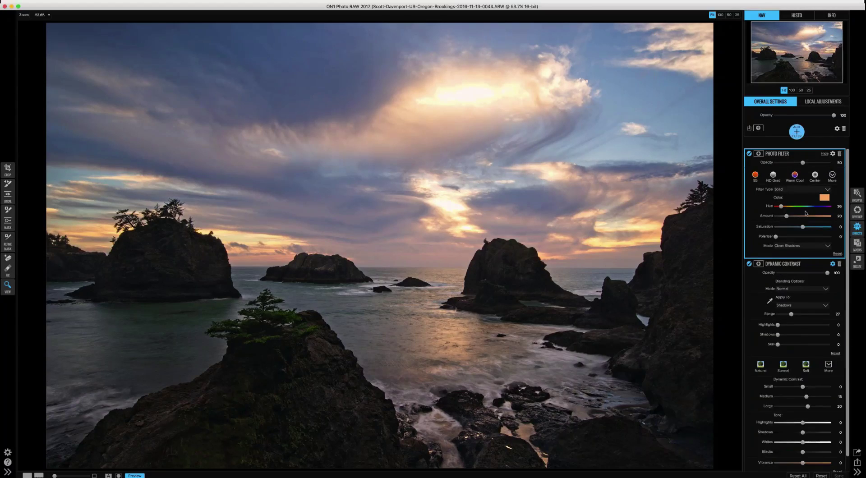
pyautogui.click(808, 156)
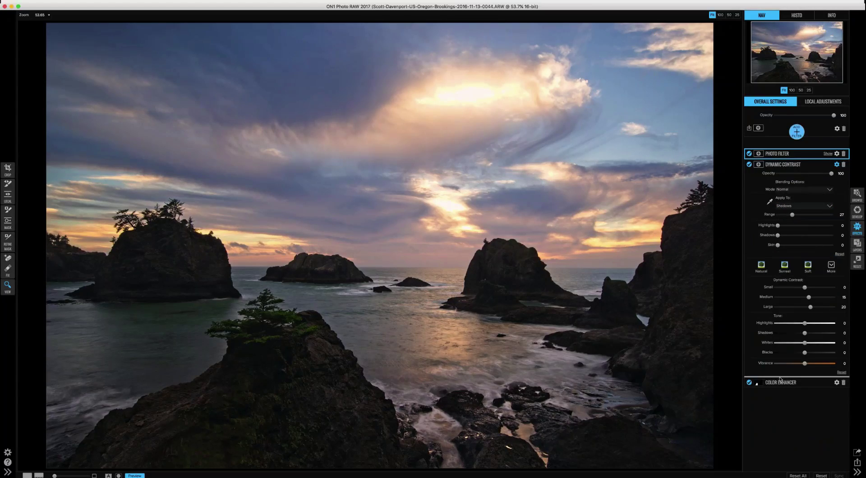
pyautogui.moveTo(780, 379); pyautogui.dragTo(780, 380)
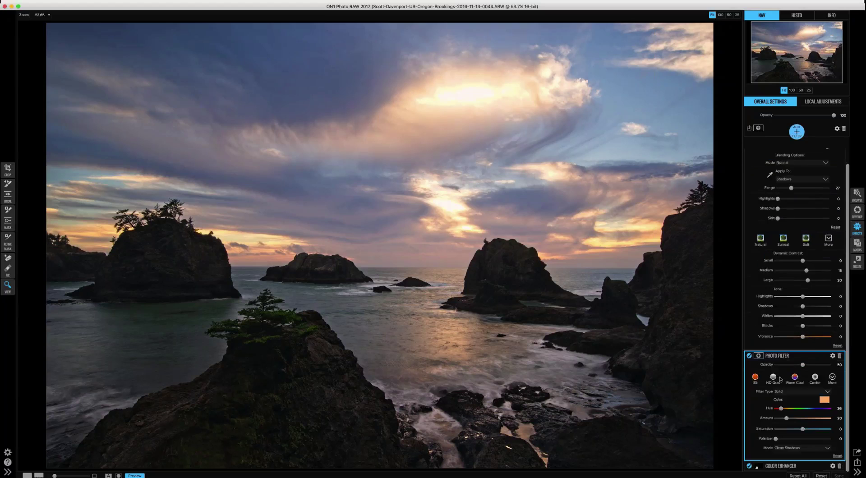
pyautogui.click(801, 356)
pyautogui.click(807, 155)
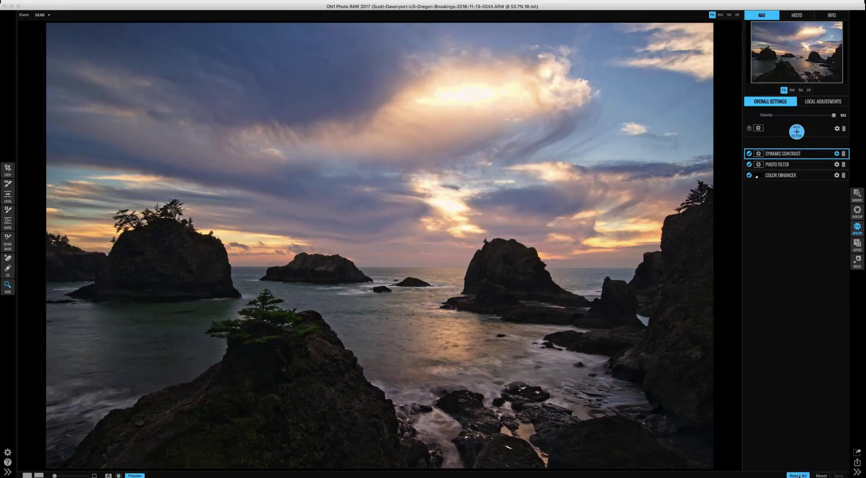
# - Reset all edits on the photo and check that both Develop and Effects are cleared
pyautogui.click(798, 476)
pyautogui.click(857, 210)
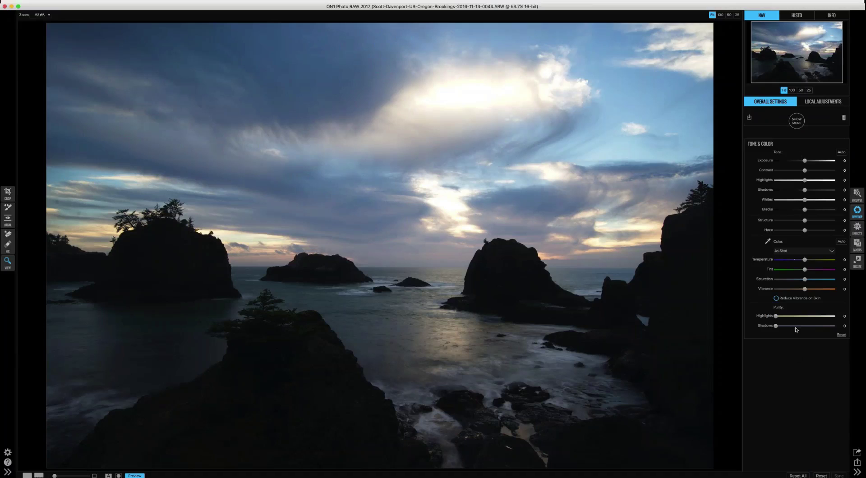
pyautogui.click(858, 227)
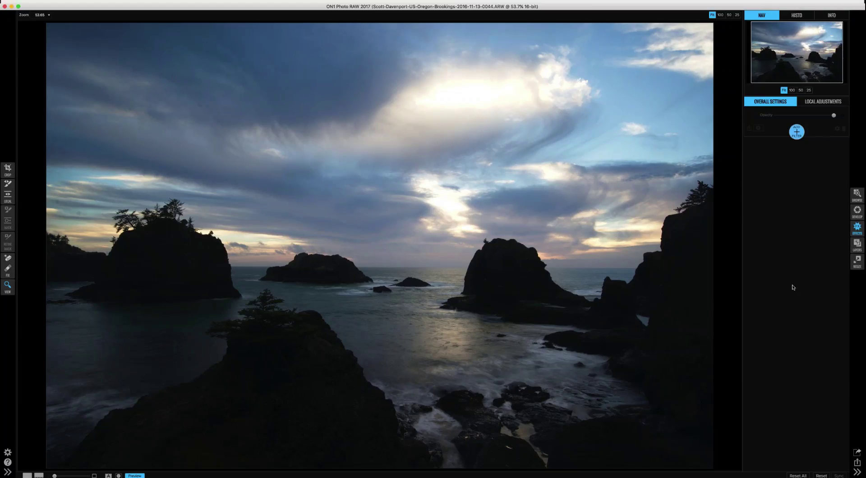
# - Return to Browse, turn the star-rating filter back on, and select the Brookings-2016-11-13-0044.ARW photo
pyautogui.click(853, 197)
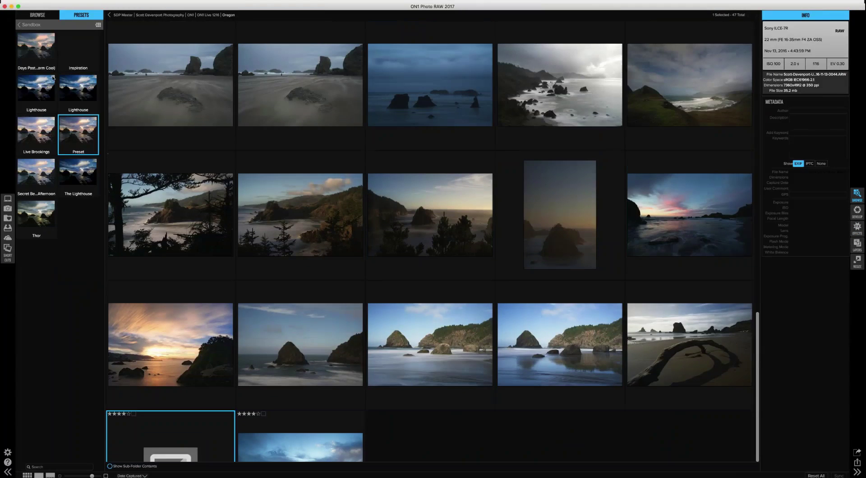
pyautogui.click(40, 16)
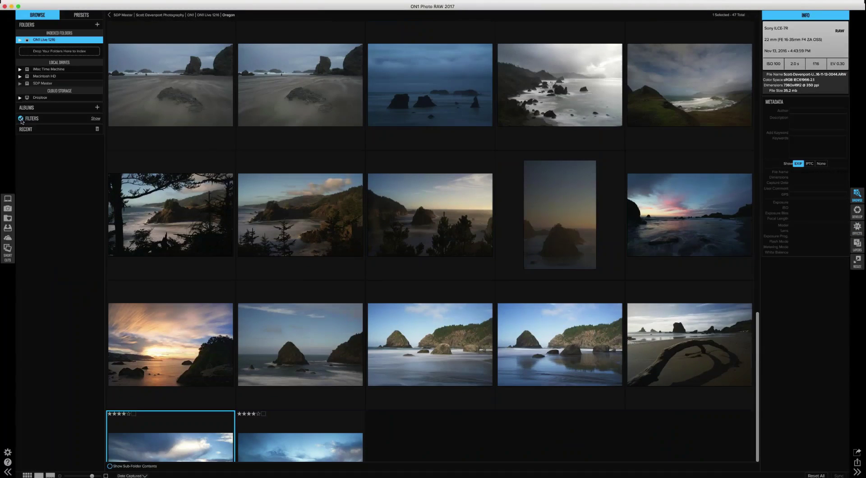
pyautogui.click(20, 120)
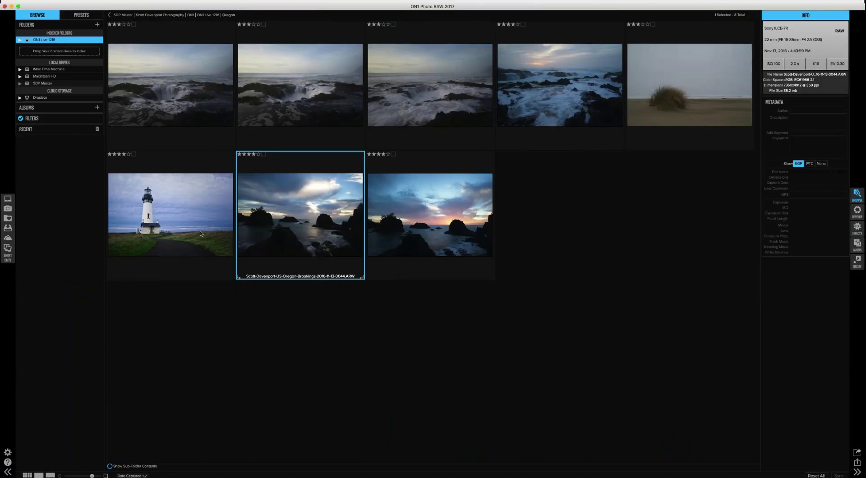
pyautogui.click(326, 294)
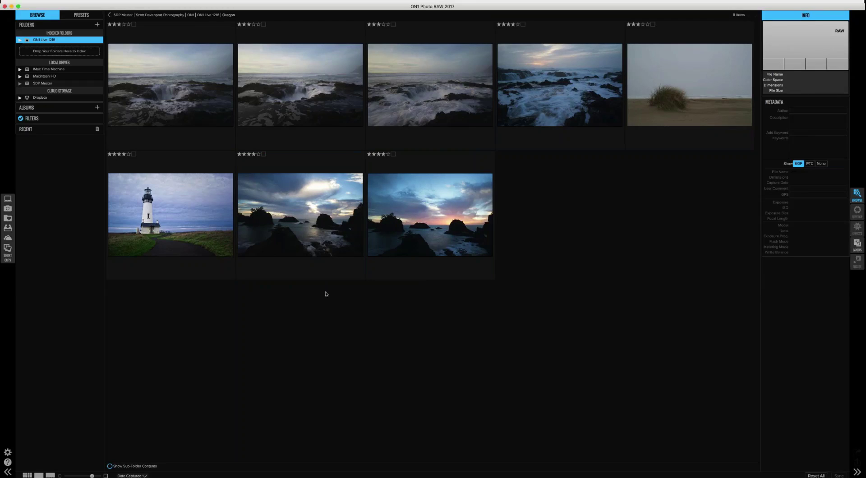
pyautogui.click(306, 226)
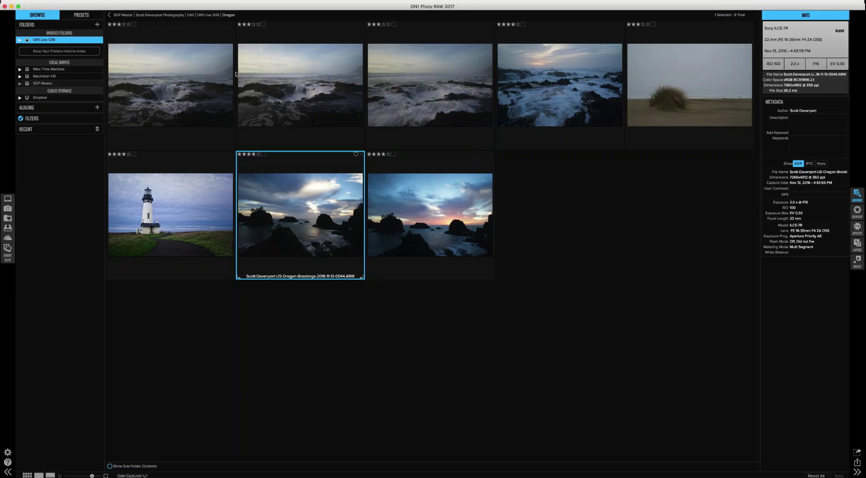
# - Go up to the ON1 Live 1216 folder, open its La Jolla subfolder, and enlarge the thumbnails to the maximum
pyautogui.click(208, 16)
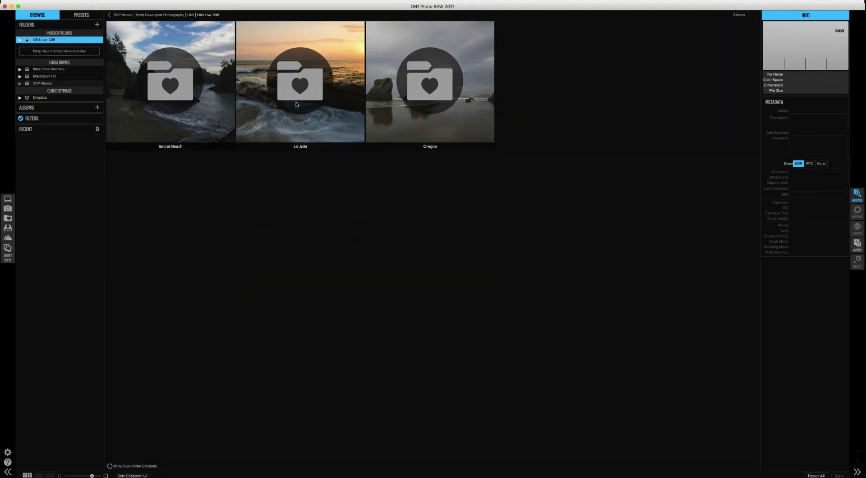
pyautogui.click(297, 104)
pyautogui.doubleClick(296, 104)
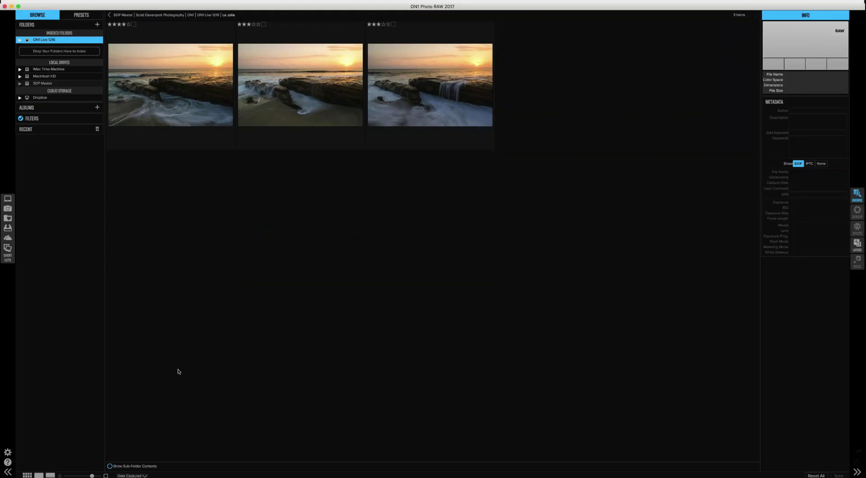
pyautogui.click(99, 476)
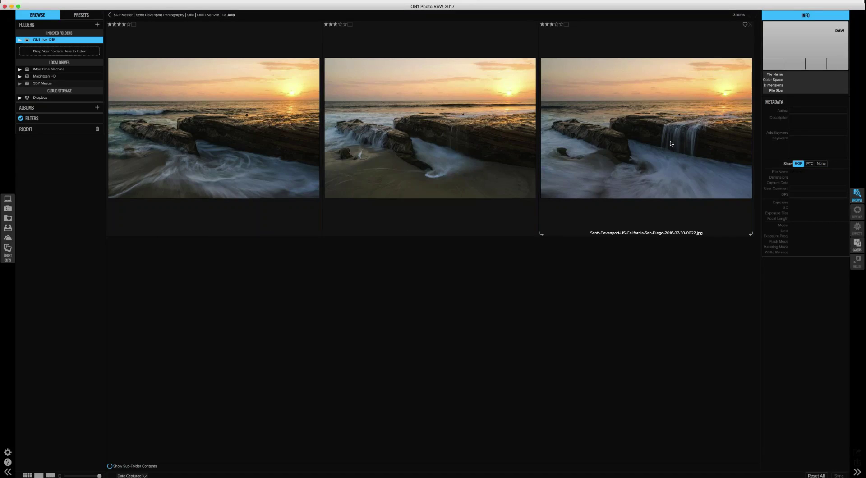
# - Select all three La Jolla photos, ending with the 0020 photo, and open them together in Layers
pyautogui.click(245, 157)
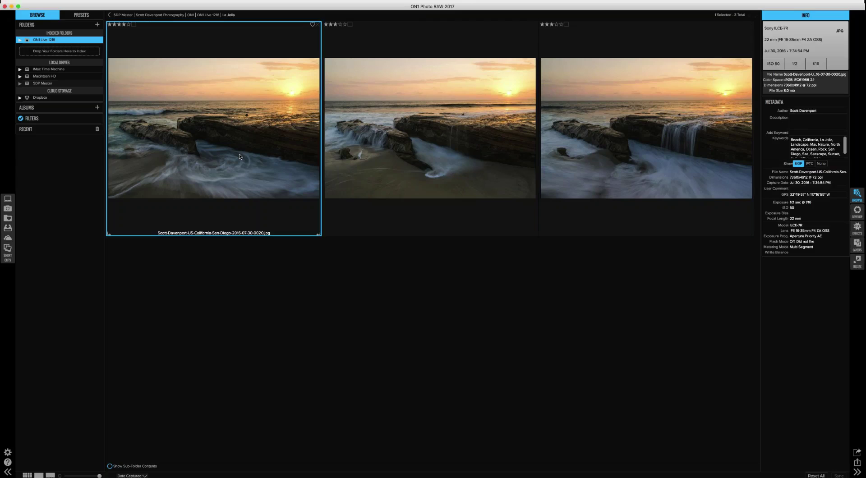
pyautogui.click(586, 163)
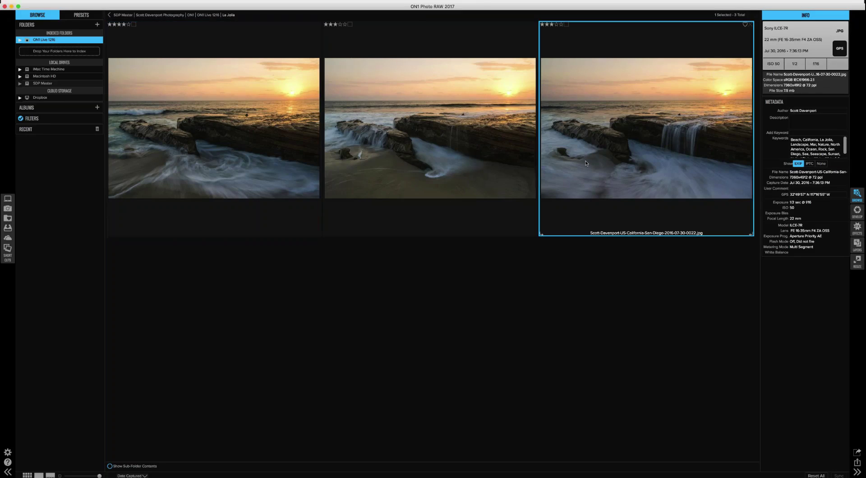
pyautogui.keyDown('super'); pyautogui.click(456, 164); pyautogui.keyUp('super')
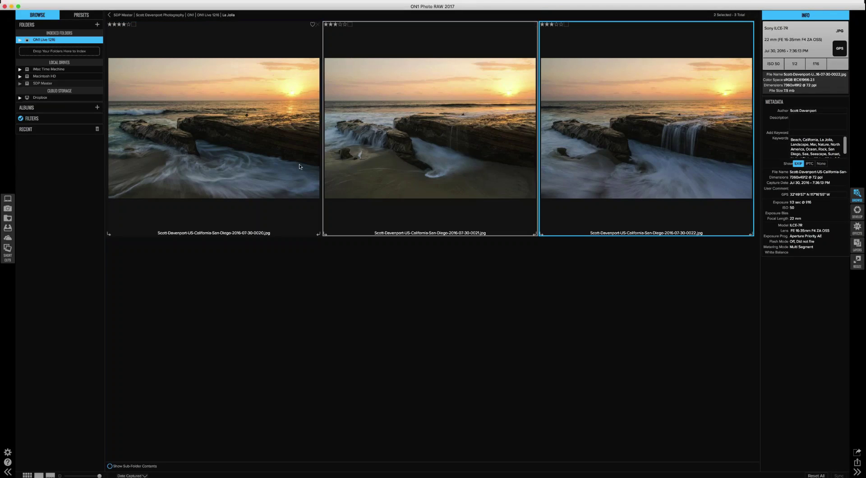
pyautogui.keyDown('super'); pyautogui.click(299, 164); pyautogui.keyUp('super')
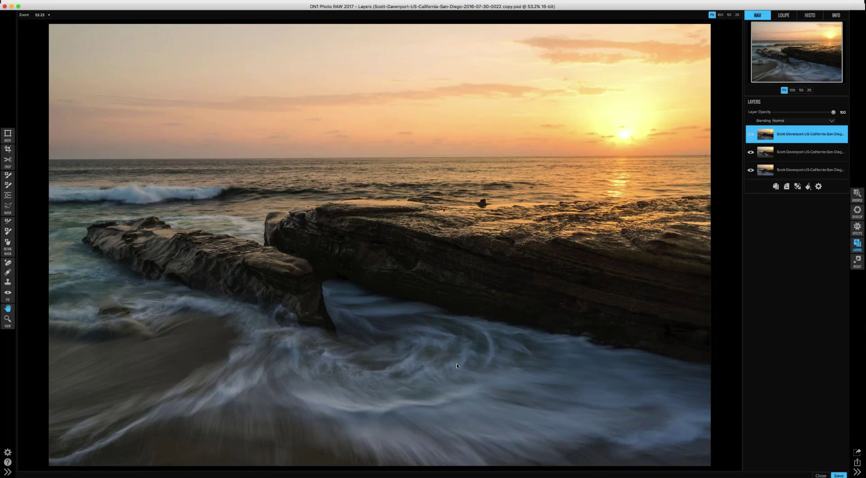
# - Rename the top layer as Base and hide it
pyautogui.doubleClick(798, 134)
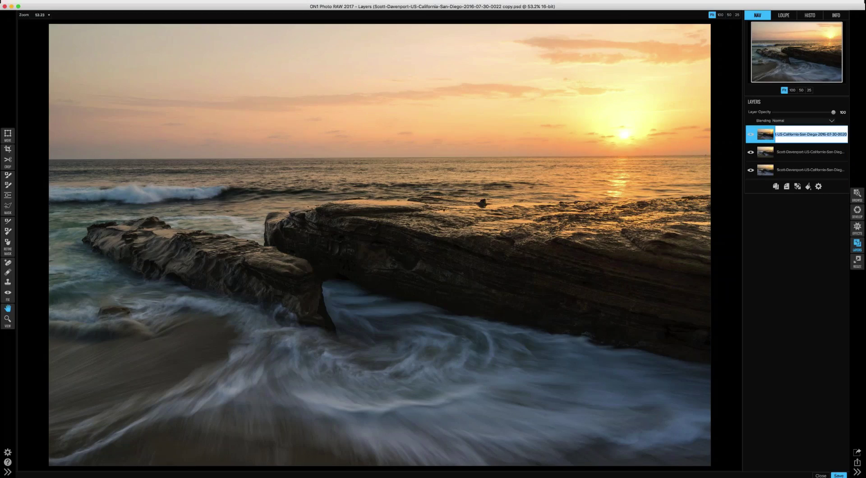
pyautogui.write('Base')
pyautogui.press('Return')
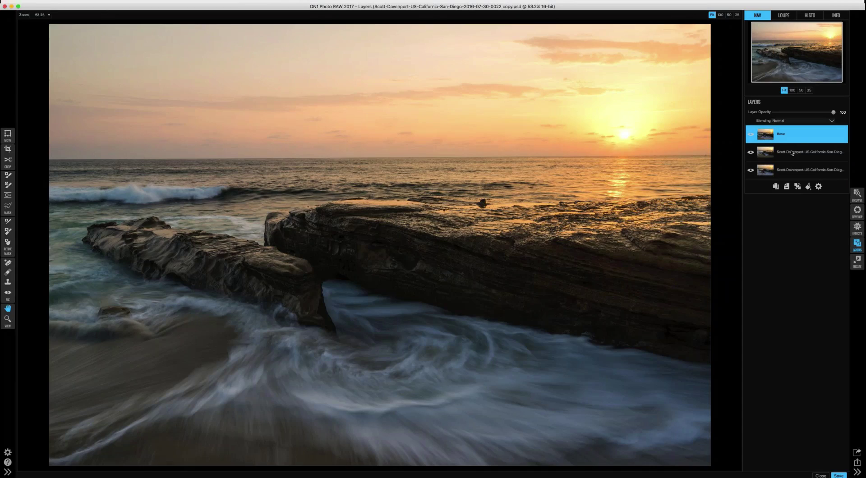
pyautogui.click(751, 135)
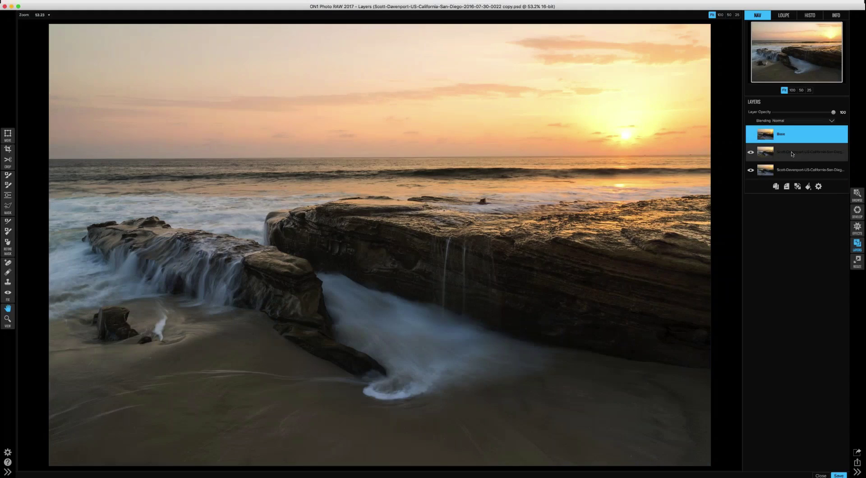
# - Rename the middle layer as Left Rock and hide it
pyautogui.hotkey('alt', '[')
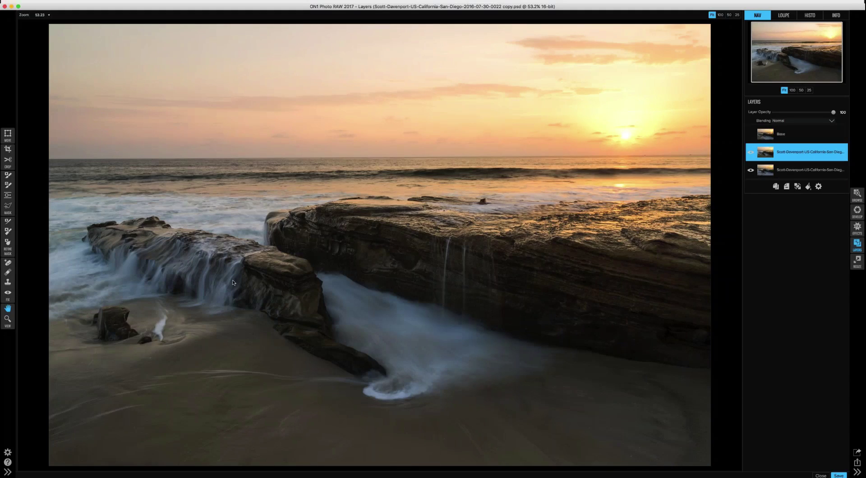
pyautogui.doubleClick(808, 152)
pyautogui.write('4ef')
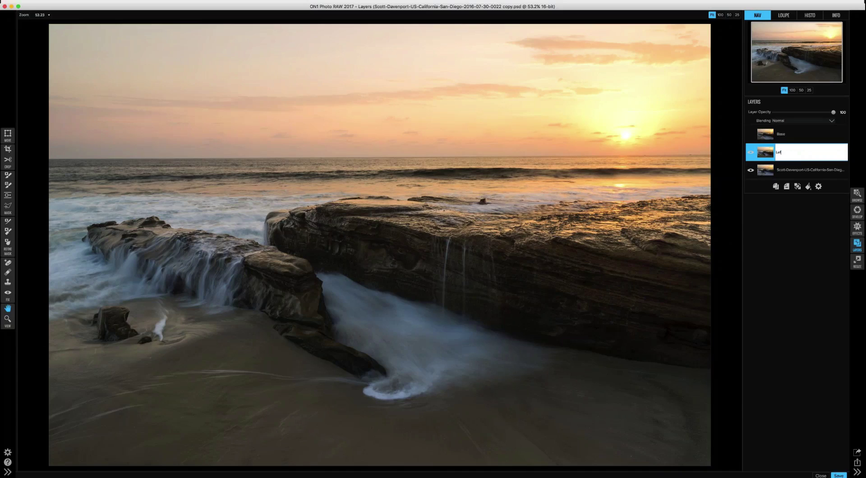
pyautogui.write('t Rock')
pyautogui.press('Return')
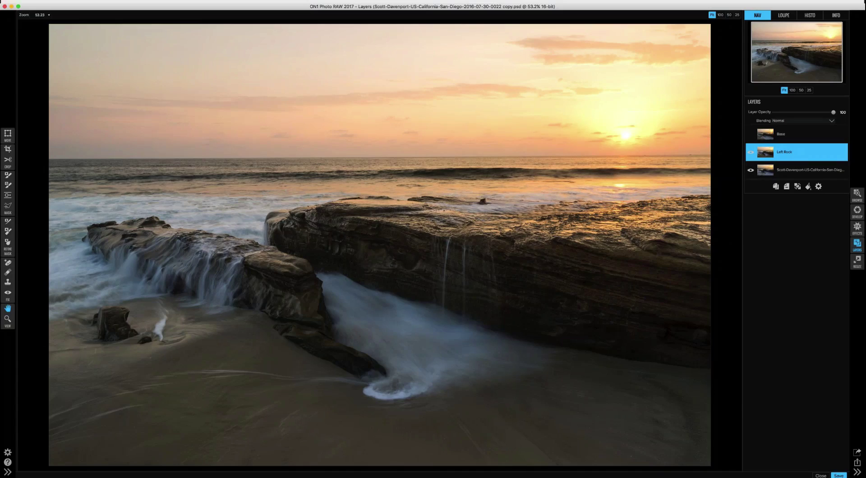
pyautogui.click(751, 153)
# - Rename the bottom layer as Right Rock
pyautogui.doubleClick(794, 174)
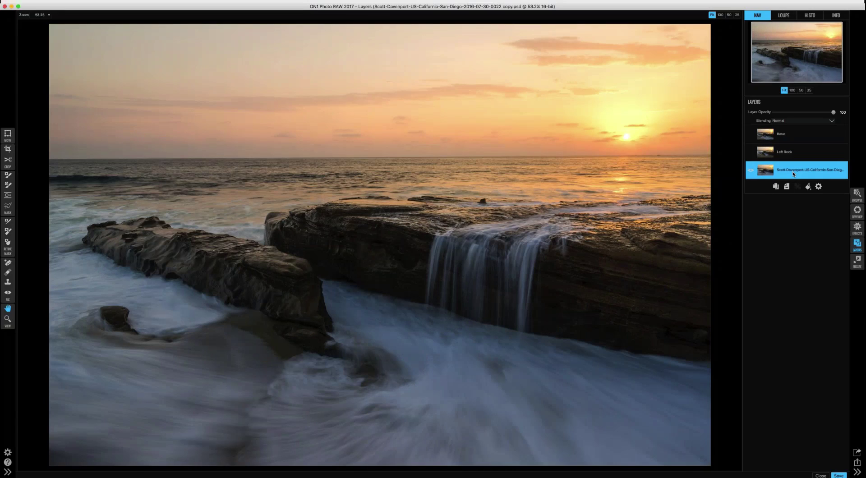
pyautogui.write('Right Rock')
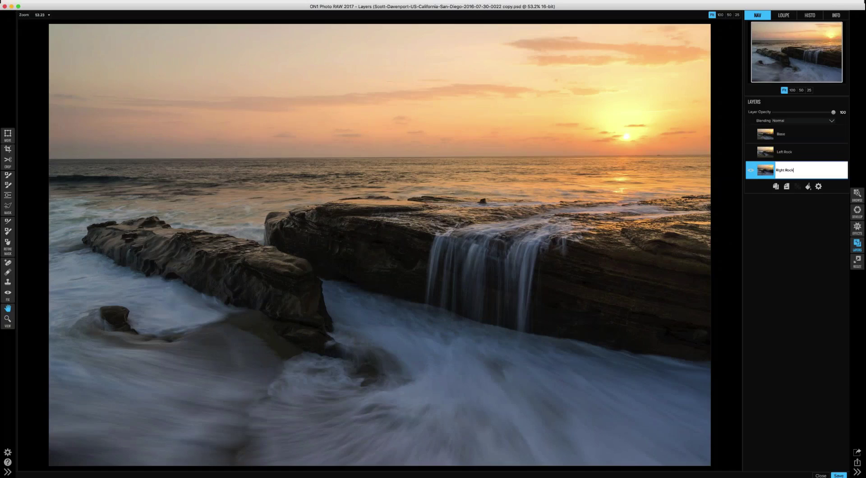
pyautogui.press('Return')
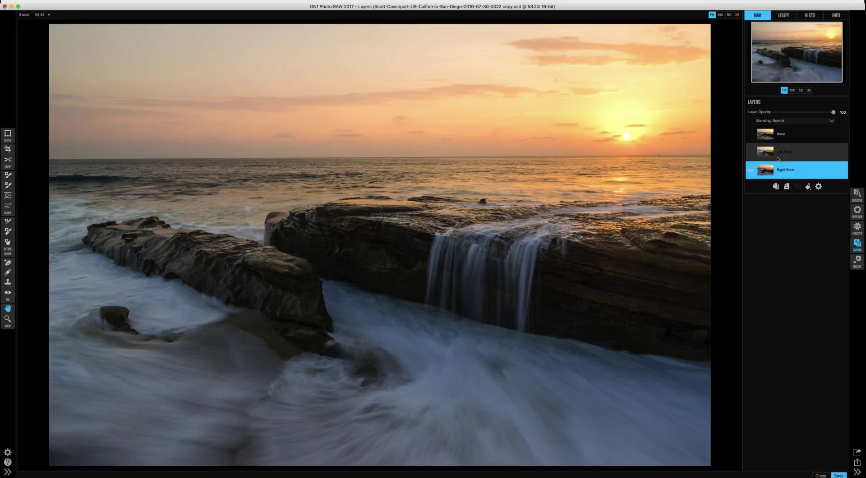
# - Show the Left Rock and Base layers again and make Base the active layer
pyautogui.click(751, 154)
pyautogui.click(750, 154)
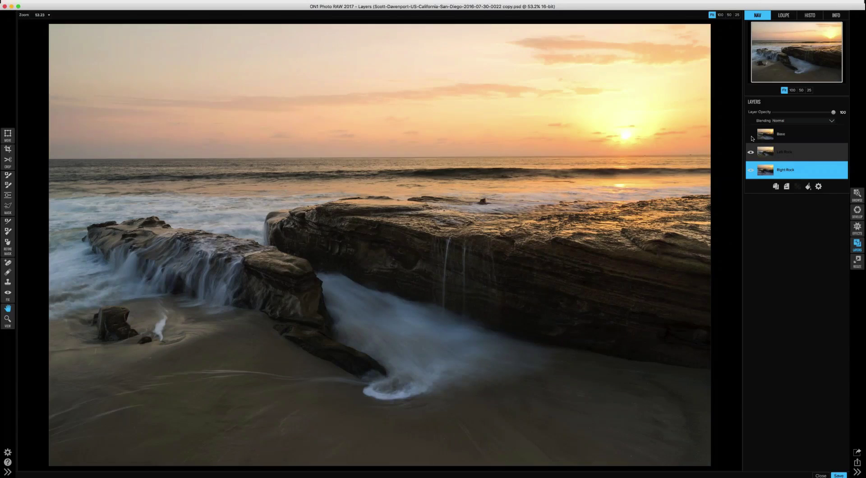
pyautogui.click(752, 136)
pyautogui.click(752, 138)
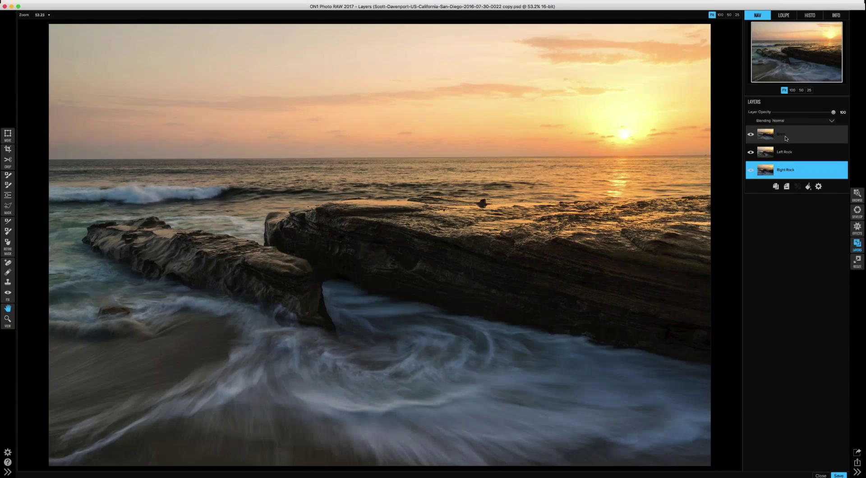
pyautogui.click(786, 138)
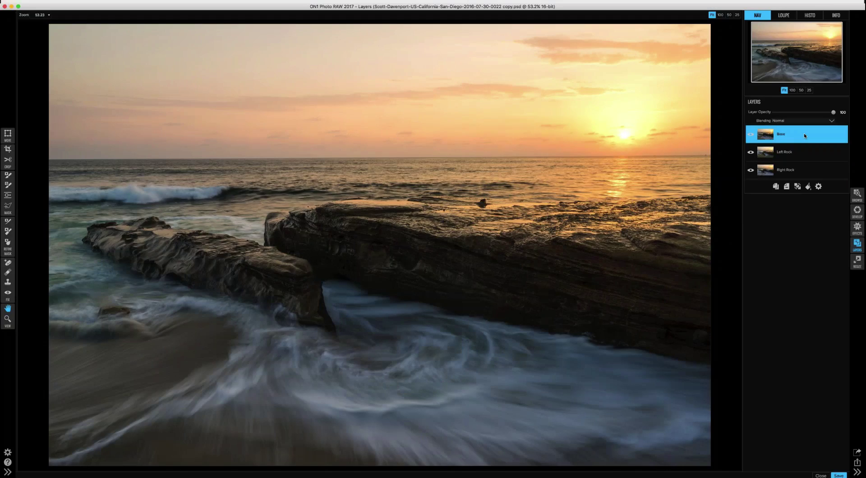
# - Compare the Base layer with the Left Rock layer beneath it and activate the Masking Brush
pyautogui.click(751, 134)
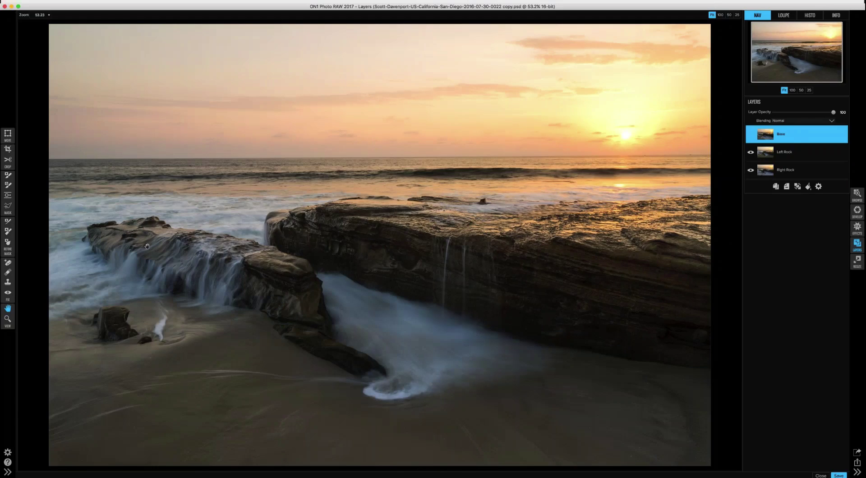
pyautogui.click(751, 134)
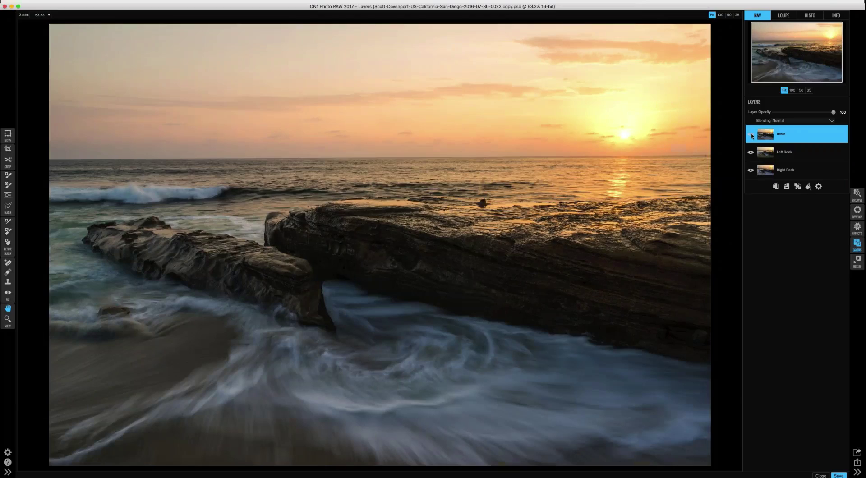
pyautogui.click(8, 176)
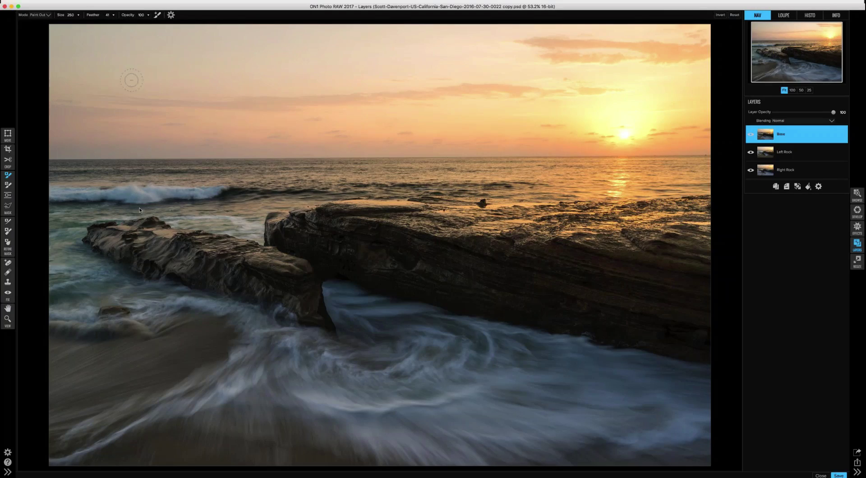
# - Try to paint out the left rock on the Base layer with a brush size of 800
pyautogui.press(']')
pyautogui.press(']')
pyautogui.press(']')
pyautogui.press(']')
pyautogui.press(']')
pyautogui.press(']')
pyautogui.moveTo(141, 246)
pyautogui.mouseDown()
pyautogui.moveTo(116, 239)
pyautogui.moveTo(217, 268)
pyautogui.mouseUp()
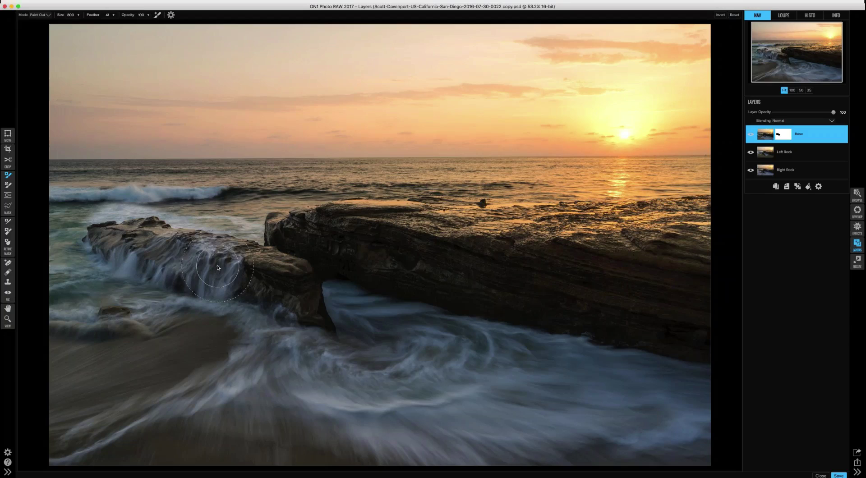
pyautogui.press('super+z')
# - Paint out the left rock on the Base layer with a size 300 brush to reveal the Left Rock waterfall
pyautogui.press('[')
pyautogui.press('[')
pyautogui.press('[')
pyautogui.press('[')
pyautogui.press('[')
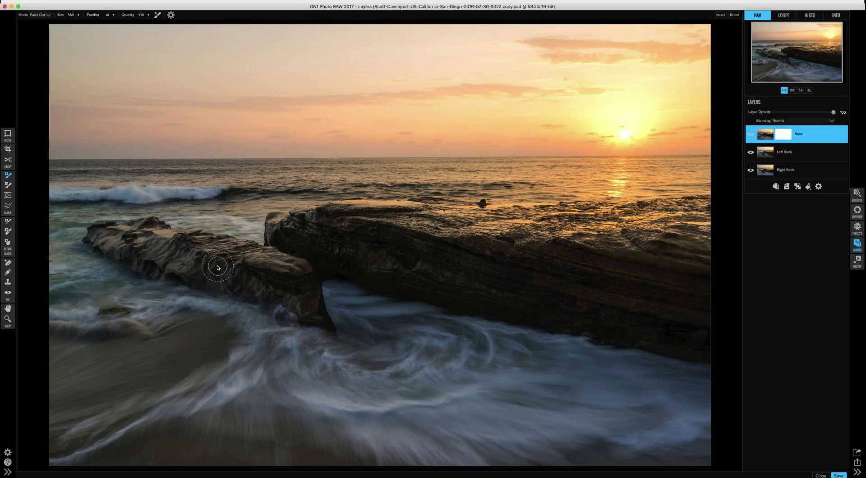
pyautogui.press('[')
pyautogui.moveTo(228, 254)
pyautogui.mouseDown()
pyautogui.moveTo(113, 235)
pyautogui.moveTo(118, 250)
pyautogui.moveTo(179, 266)
pyautogui.moveTo(139, 261)
pyautogui.moveTo(250, 290)
pyautogui.moveTo(245, 253)
pyautogui.moveTo(258, 285)
pyautogui.moveTo(141, 261)
pyautogui.moveTo(104, 240)
pyautogui.moveTo(136, 234)
pyautogui.moveTo(176, 241)
pyautogui.moveTo(244, 275)
pyautogui.moveTo(154, 264)
pyautogui.moveTo(100, 243)
pyautogui.mouseUp()
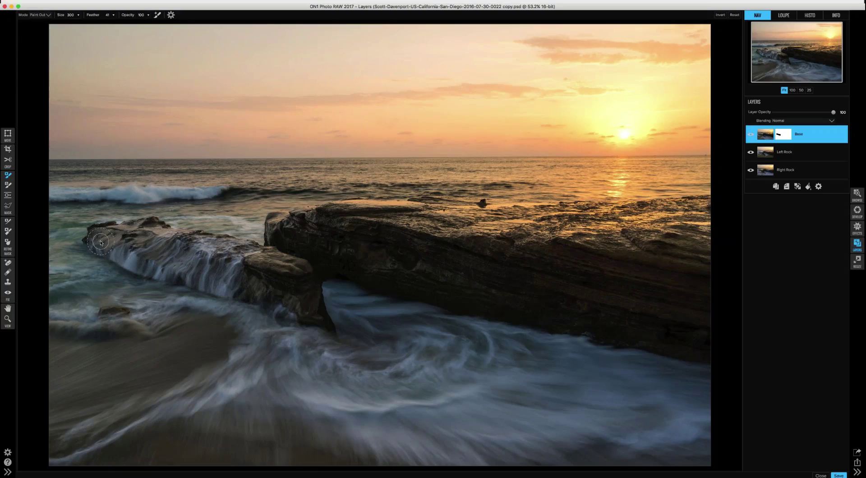
# - Blend the lower edge of the left rock's masked area with a size 100 brush at 55 opacity
pyautogui.press('[')
pyautogui.press('[')
pyautogui.press('[')
pyautogui.press('[')
pyautogui.moveTo(107, 15); pyautogui.dragTo(102, 15)
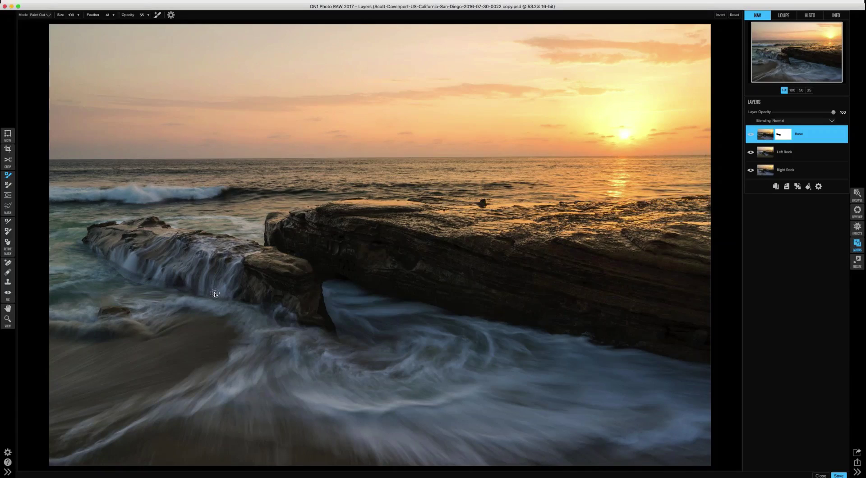
pyautogui.click(6, 243)
pyautogui.click(8, 175)
# - Inspect the Base layer's mask and merge Base down with the Left Rock layer
pyautogui.keyDown('alt'); pyautogui.click(780, 138); pyautogui.keyUp('alt')
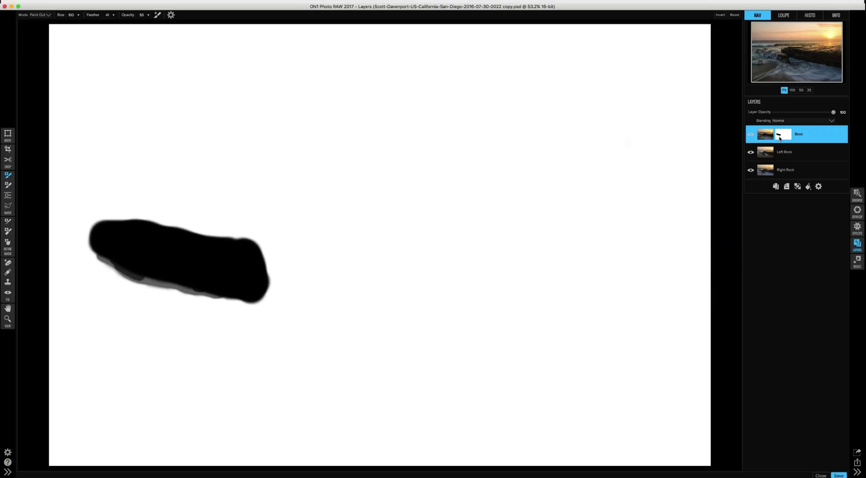
pyautogui.keyDown('alt'); pyautogui.click(780, 138); pyautogui.keyUp('alt')
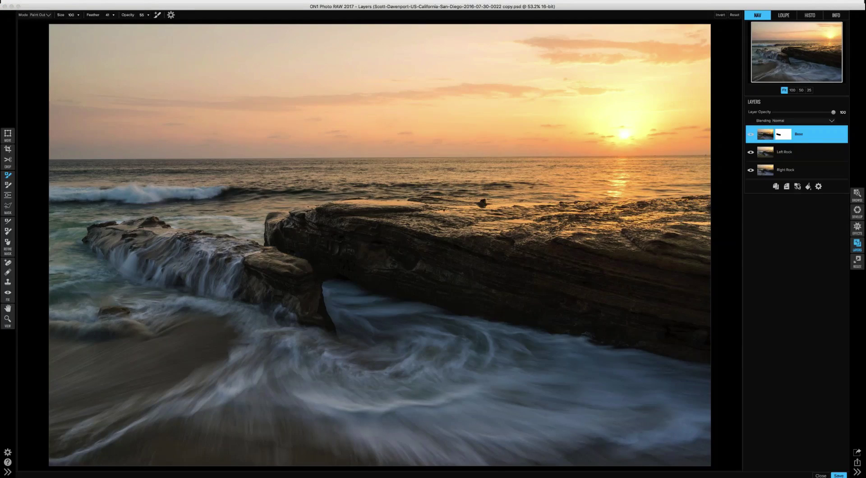
pyautogui.press('super+e')
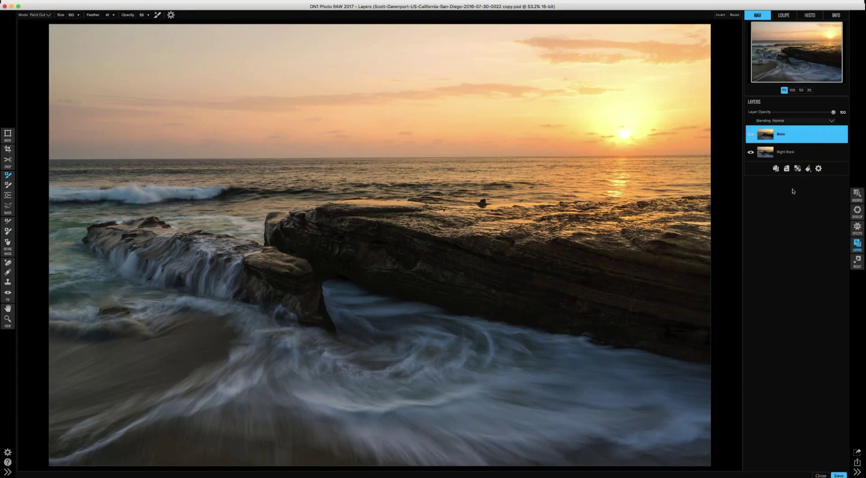
# - Toggle the visibility of the Right Rock and Base layers to compare the water on the right rock
pyautogui.click(751, 154)
pyautogui.click(751, 153)
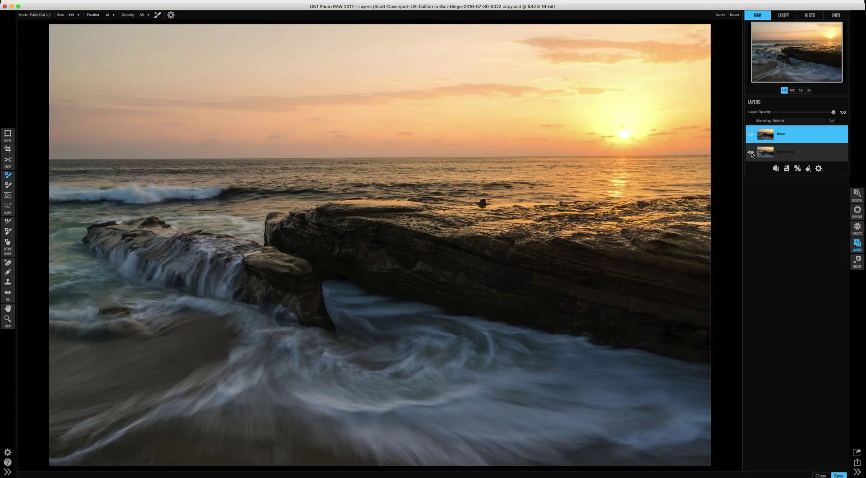
pyautogui.click(751, 153)
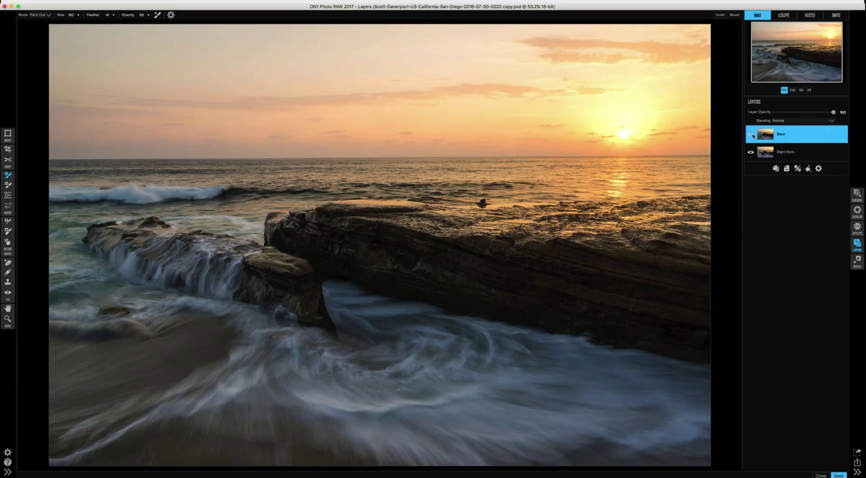
pyautogui.click(751, 134)
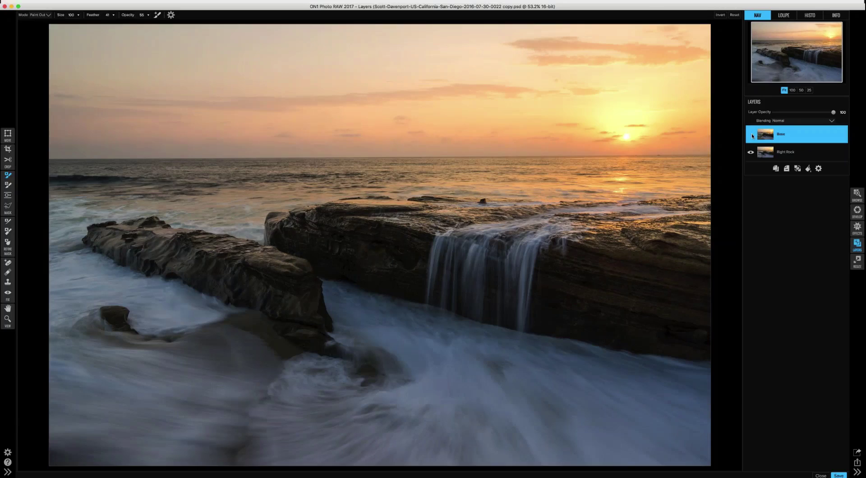
pyautogui.click(752, 134)
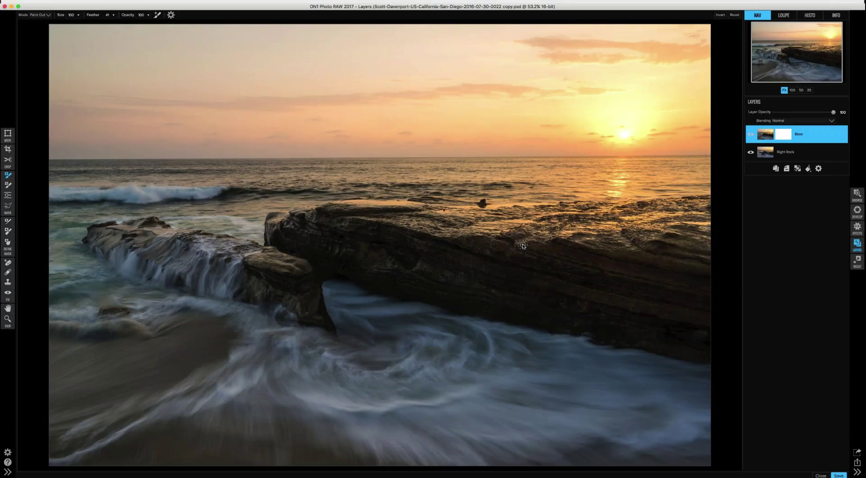
# - Paint out the right rock's top and face on the Base layer with a size 400 brush at 100 opacity, revealing the waterfall
pyautogui.press(']')
pyautogui.press(']')
pyautogui.press(']')
pyautogui.press(']')
pyautogui.press(']')
pyautogui.press(']')
pyautogui.press(']')
pyautogui.press(']')
pyautogui.press(']')
pyautogui.press(']')
pyautogui.press(']')
pyautogui.press(']')
pyautogui.click(751, 134)
pyautogui.click(752, 135)
pyautogui.moveTo(617, 225)
pyautogui.mouseDown()
pyautogui.moveTo(537, 232)
pyautogui.moveTo(533, 244)
pyautogui.moveTo(433, 247)
pyautogui.moveTo(434, 291)
pyautogui.mouseUp()
pyautogui.moveTo(513, 292)
pyautogui.mouseDown()
pyautogui.moveTo(454, 290)
pyautogui.moveTo(524, 300)
pyautogui.moveTo(446, 286)
pyautogui.mouseUp()
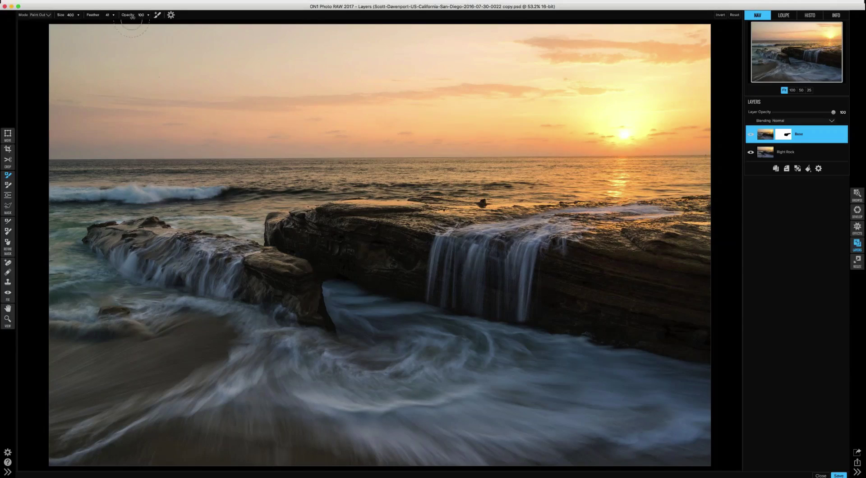
# - Blend the lower edge of the right rock's masked waterfall at 45 brush opacity and inspect the Base mask
pyautogui.moveTo(112, 17); pyautogui.dragTo(101, 18)
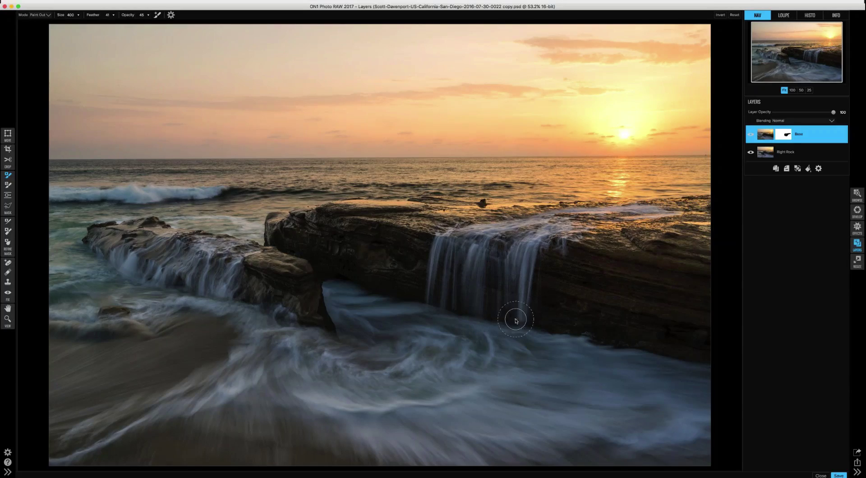
pyautogui.click(8, 242)
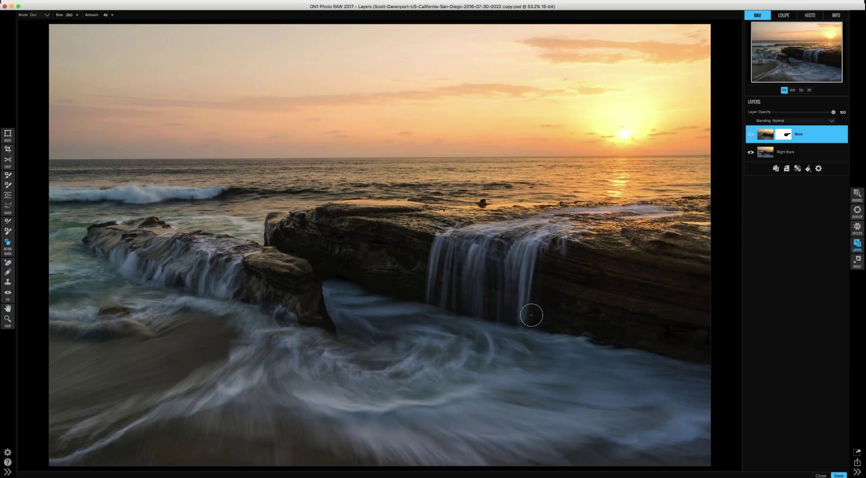
pyautogui.press('super+m')
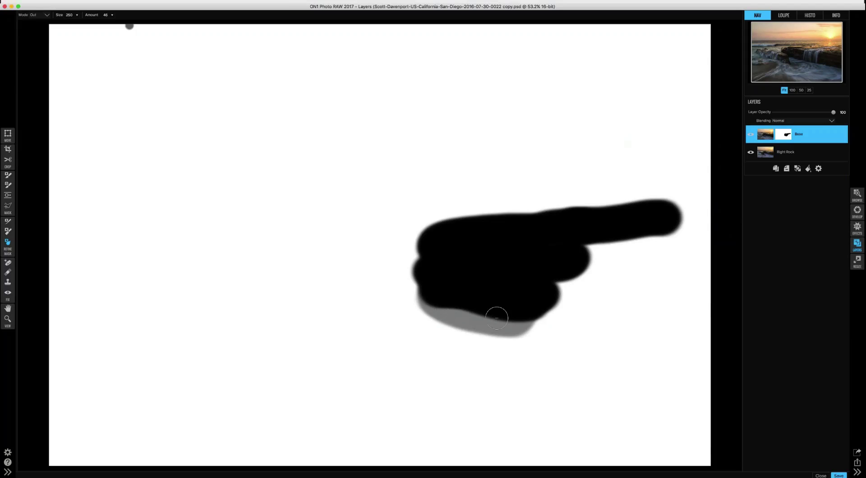
pyautogui.press('super+m')
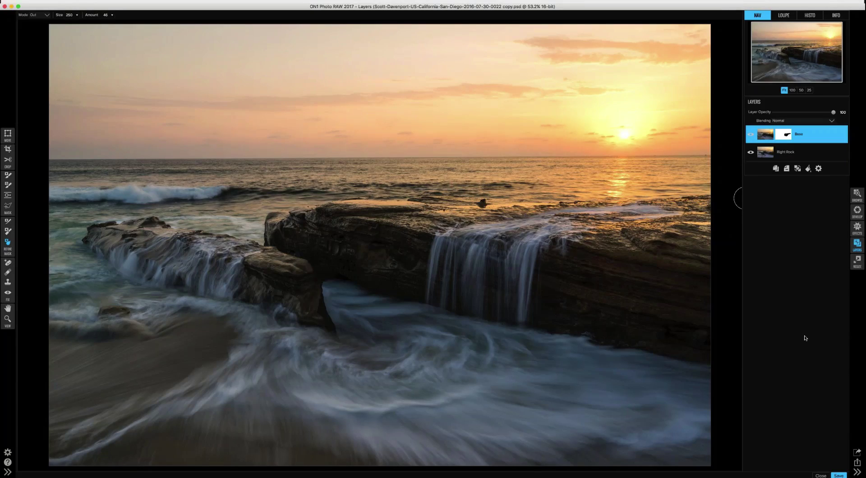
# - Close the composite and reopen its PSD copy from the La Jolla folder in Layers
pyautogui.click(820, 476)
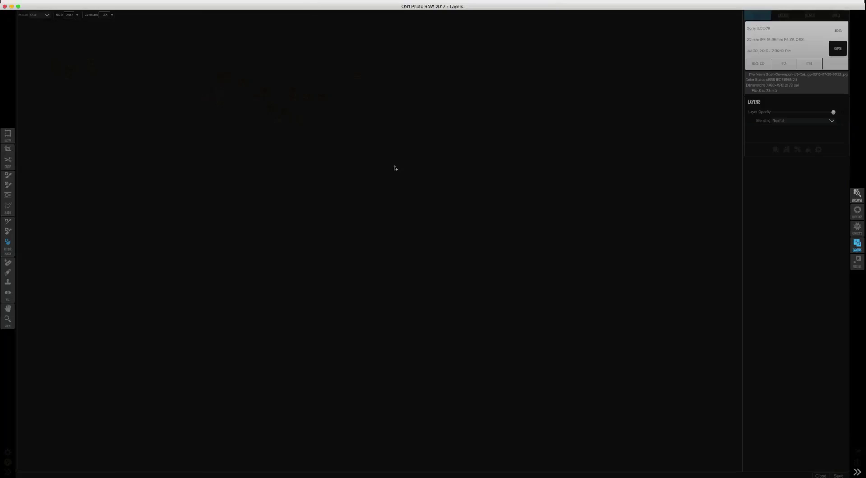
pyautogui.click(859, 195)
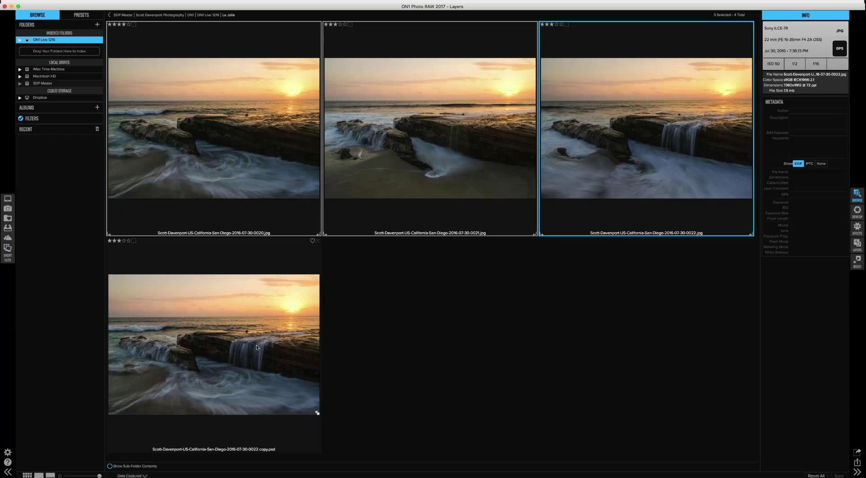
pyautogui.click(209, 336)
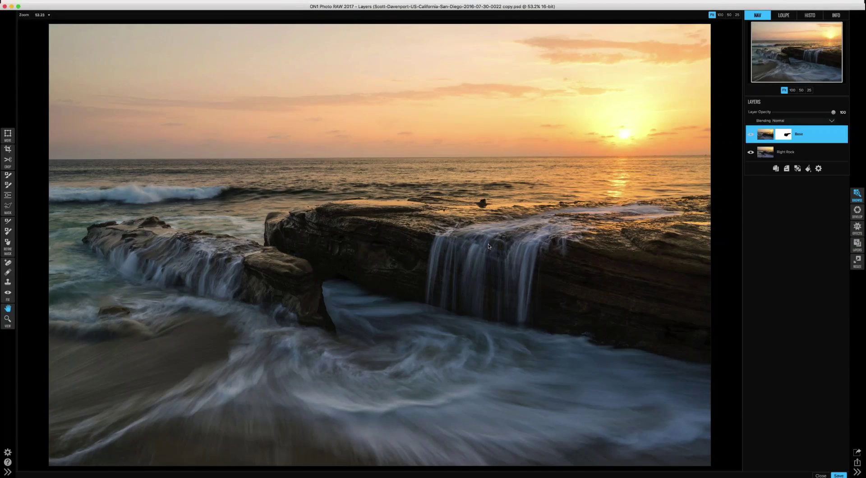
# - Return to Browse and open the Oregon folder inside ON1 Live 1216
pyautogui.click(857, 195)
pyautogui.click(121, 52)
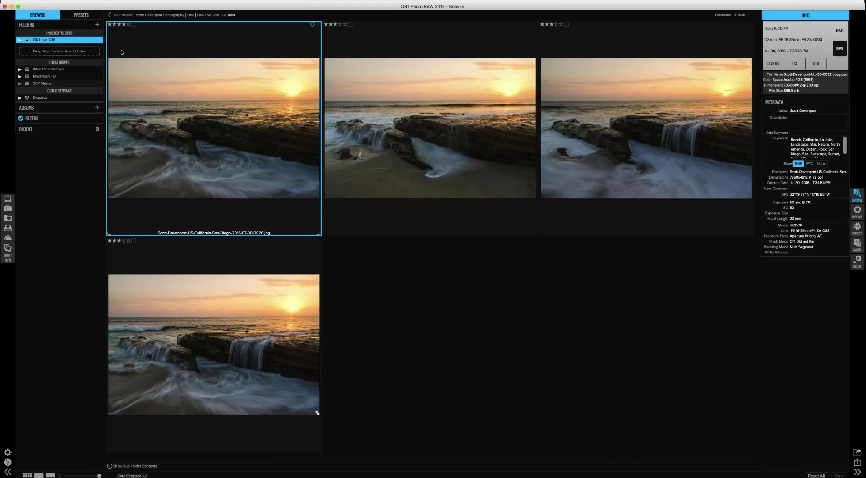
pyautogui.click(84, 17)
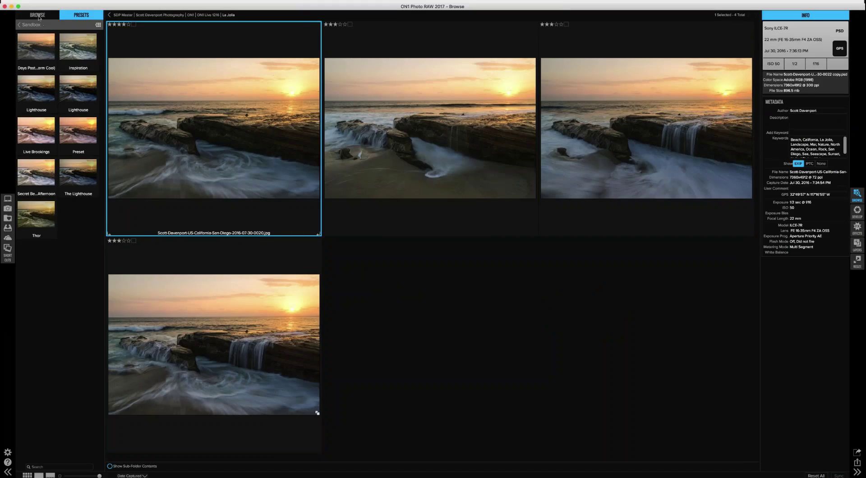
pyautogui.click(37, 15)
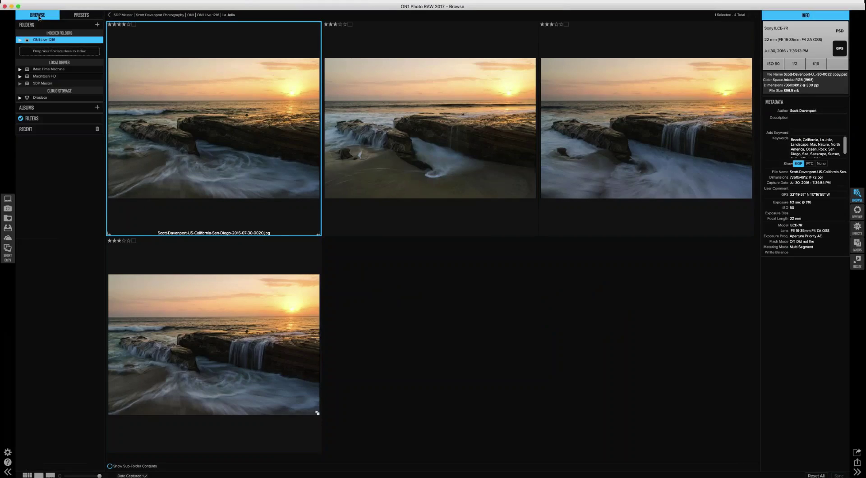
pyautogui.click(204, 15)
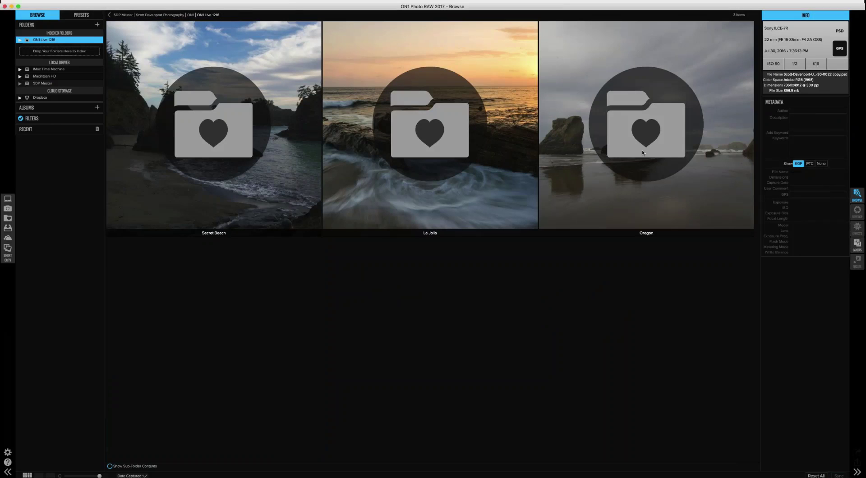
pyautogui.click(642, 153)
pyautogui.doubleClick(642, 153)
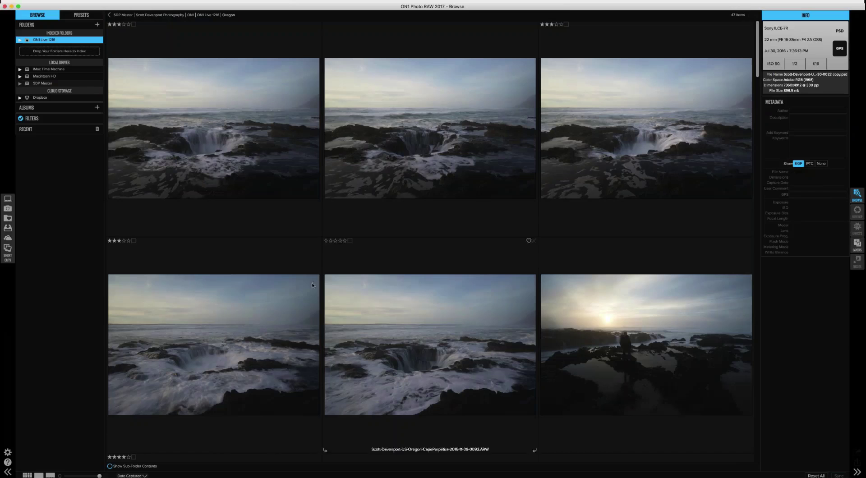
# - Filter the Oregon photos to a rating of two stars or more and select the lighthouse photo
pyautogui.click(61, 119)
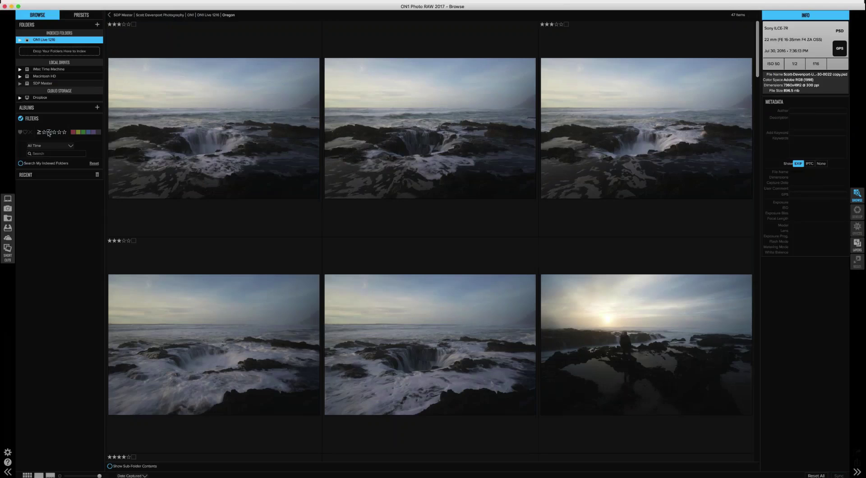
pyautogui.click(50, 132)
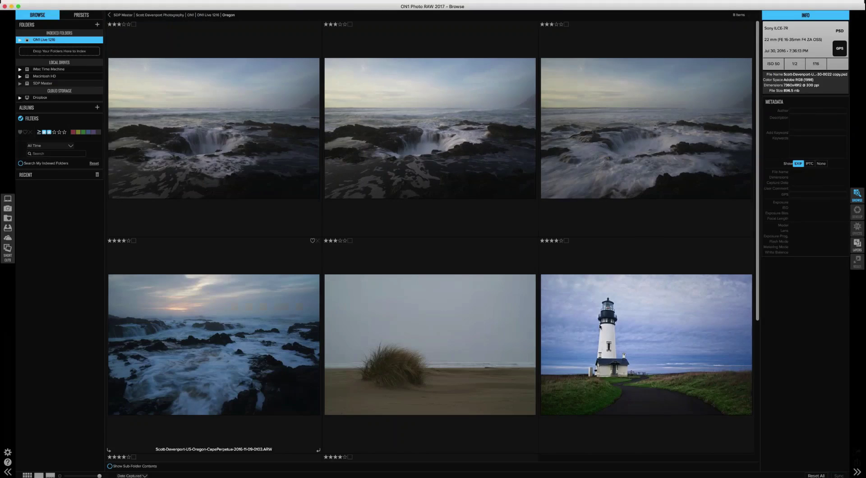
pyautogui.click(608, 329)
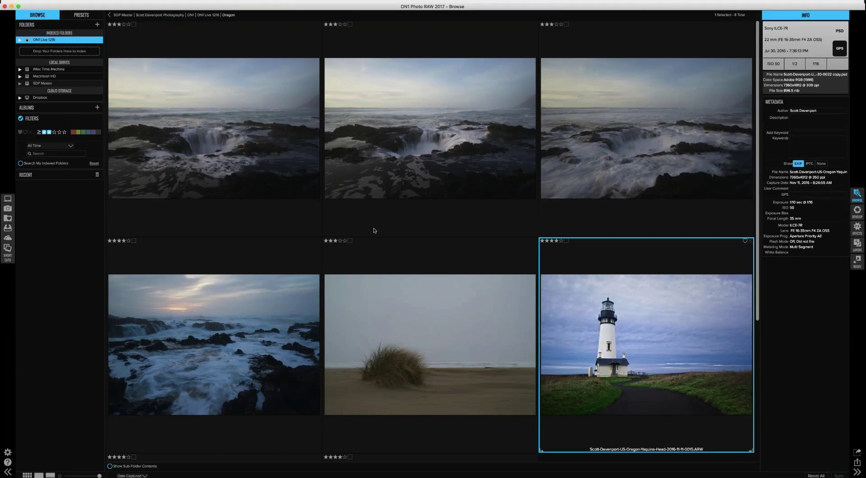
# - Search all presets for "orton" and clear the search
pyautogui.click(80, 15)
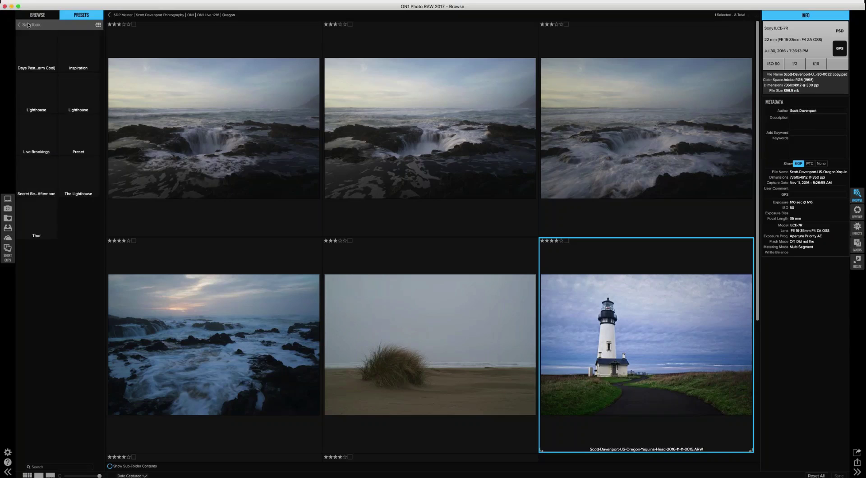
pyautogui.click(27, 24)
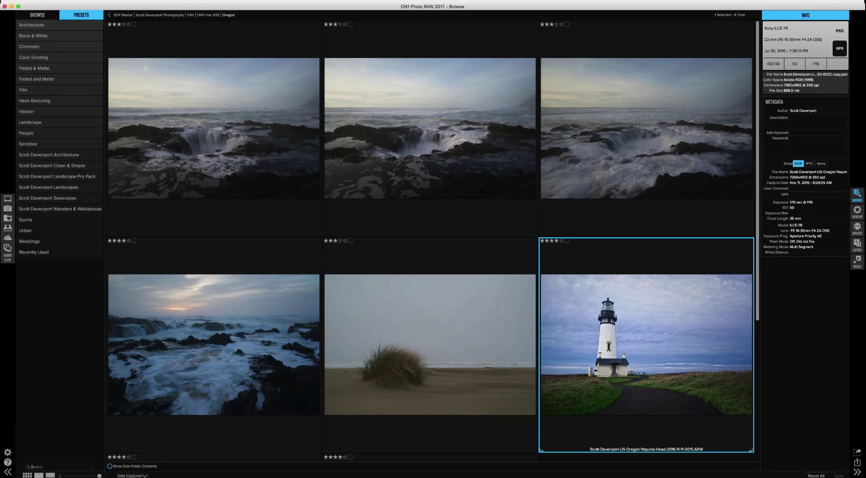
pyautogui.write('orton')
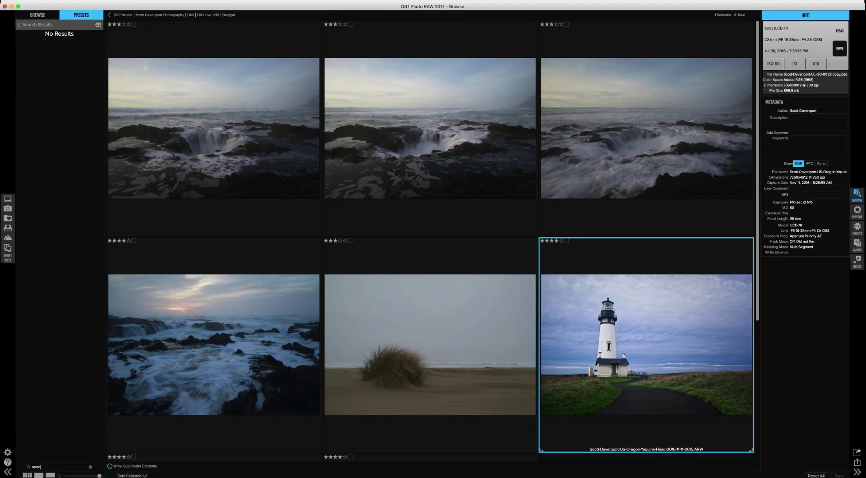
pyautogui.press('BackSpace')
pyautogui.press('BackSpace')
pyautogui.press('BackSpace')
pyautogui.press('BackSpace')
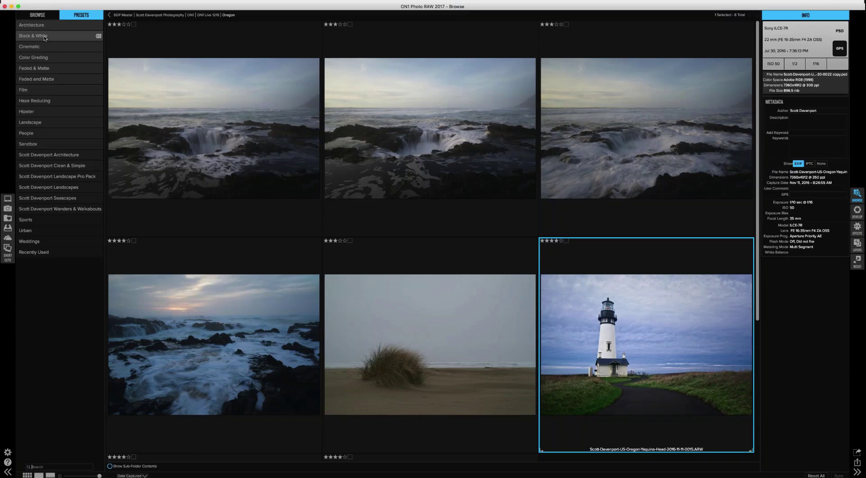
# - Open the selected Yaquina Head lighthouse photo in Effects
pyautogui.click(856, 227)
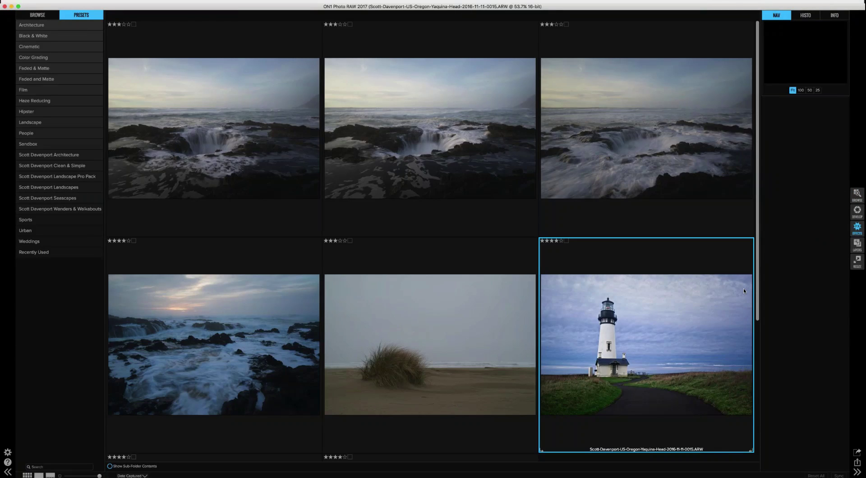
# - Add a Glow filter to the lighthouse photo in Effects and lower the filter's opacity to 59
pyautogui.doubleClick(743, 289)
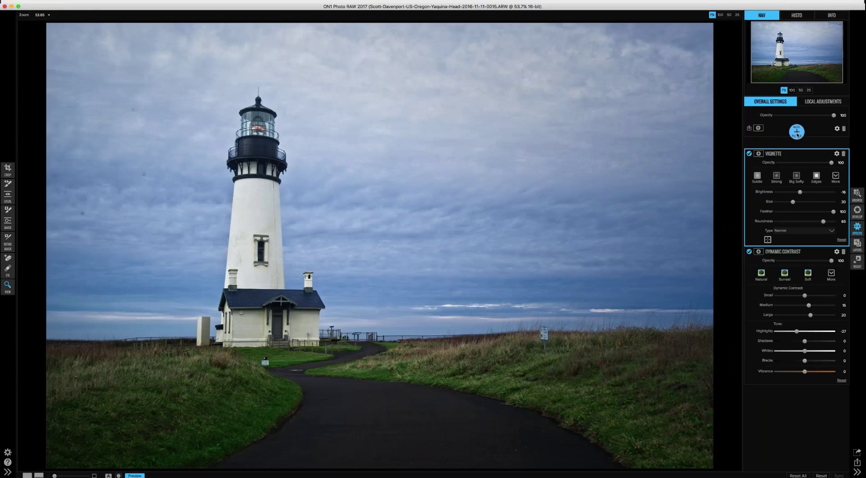
pyautogui.click(797, 131)
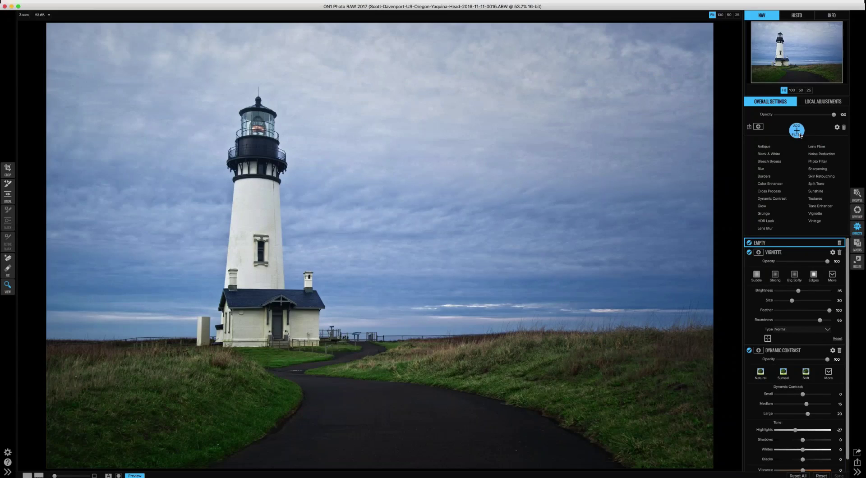
pyautogui.click(762, 207)
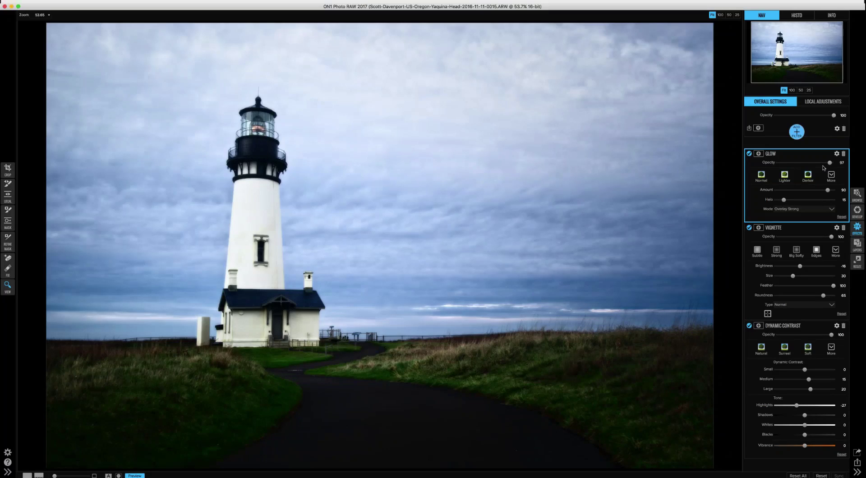
pyautogui.moveTo(823, 168)
pyautogui.mouseDown()
pyautogui.moveTo(802, 169)
pyautogui.moveTo(810, 170)
pyautogui.mouseUp()
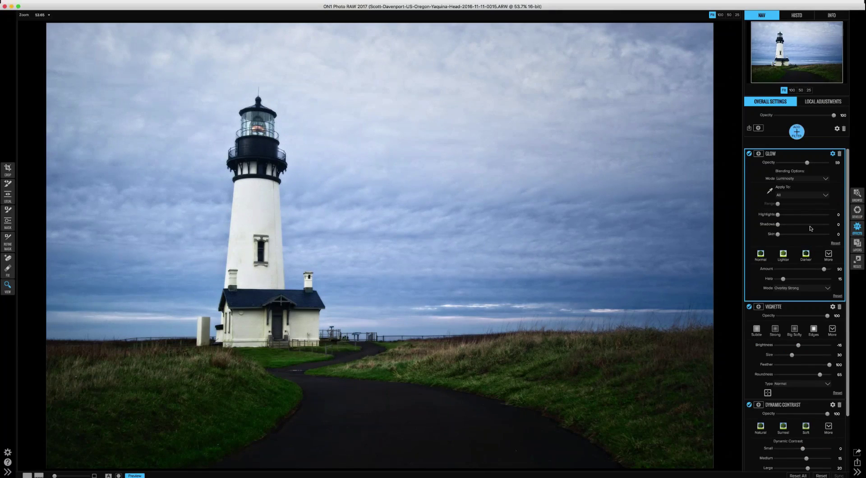
# - Set the Glow filter's shadow protection to 47 and compare the photo with the filter off and on
pyautogui.moveTo(811, 226); pyautogui.dragTo(816, 226)
pyautogui.click(749, 154)
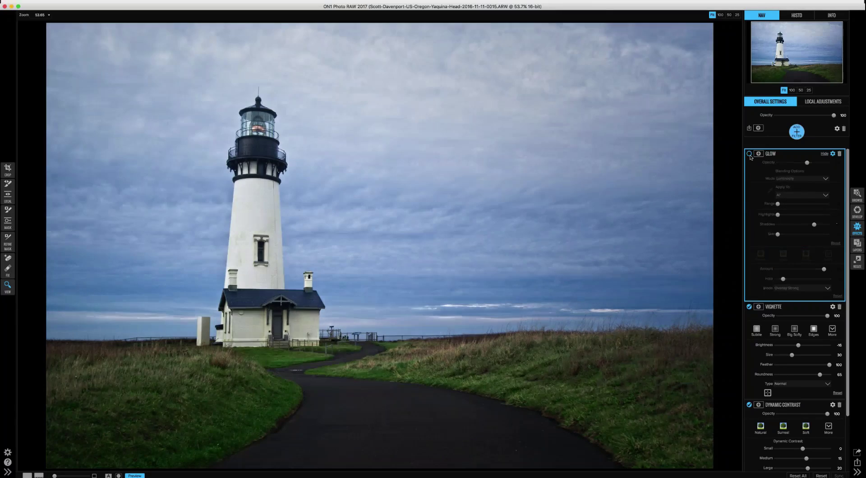
pyautogui.click(749, 154)
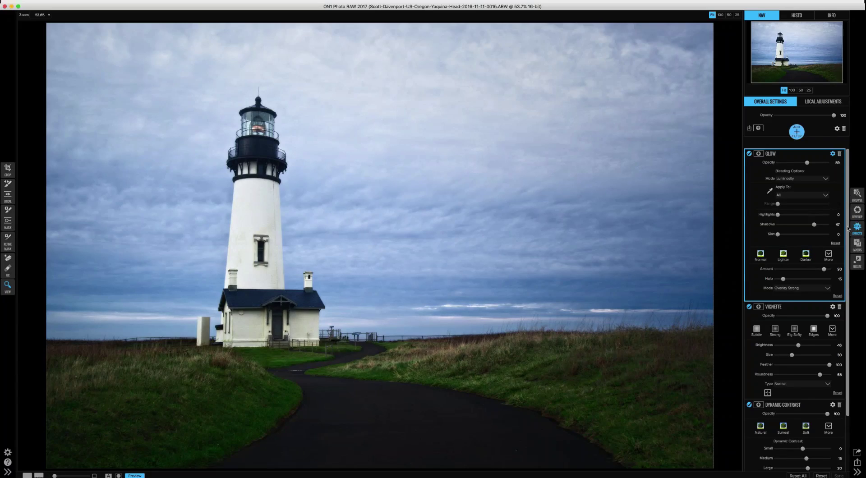
# - Open a PSD copy of the lighthouse photo in Resize and expand the Pixel Dimensions, Gallery Wrap, Tiling, Film Grain and Sharpening settings
pyautogui.click(835, 235)
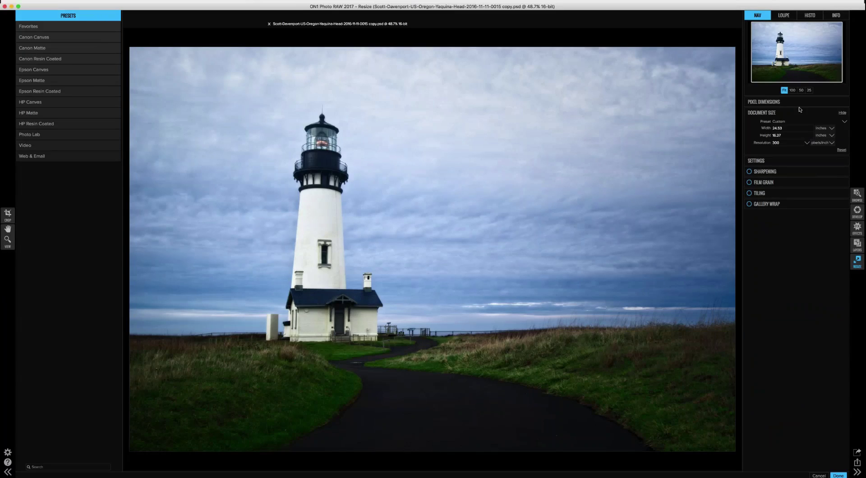
pyautogui.click(797, 102)
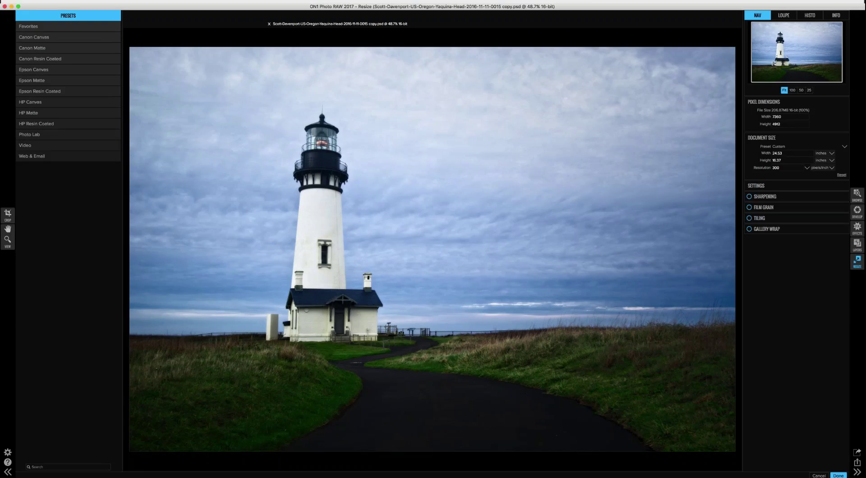
pyautogui.click(752, 228)
pyautogui.click(758, 218)
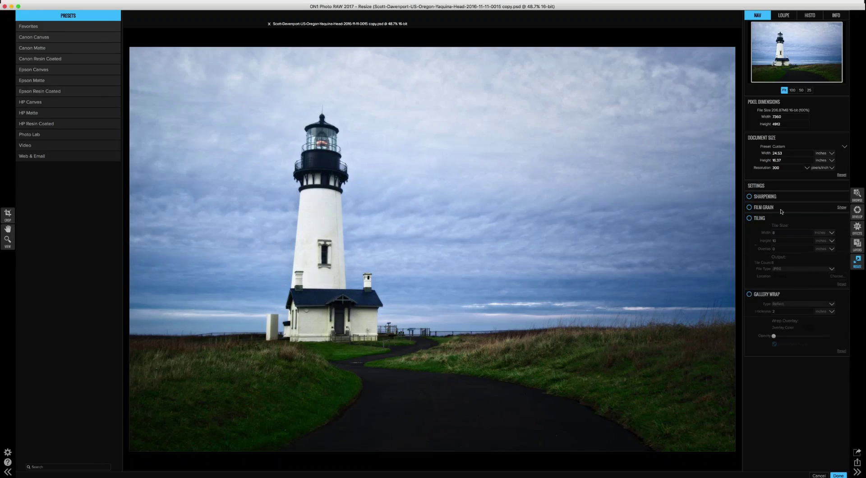
pyautogui.click(776, 208)
pyautogui.click(792, 197)
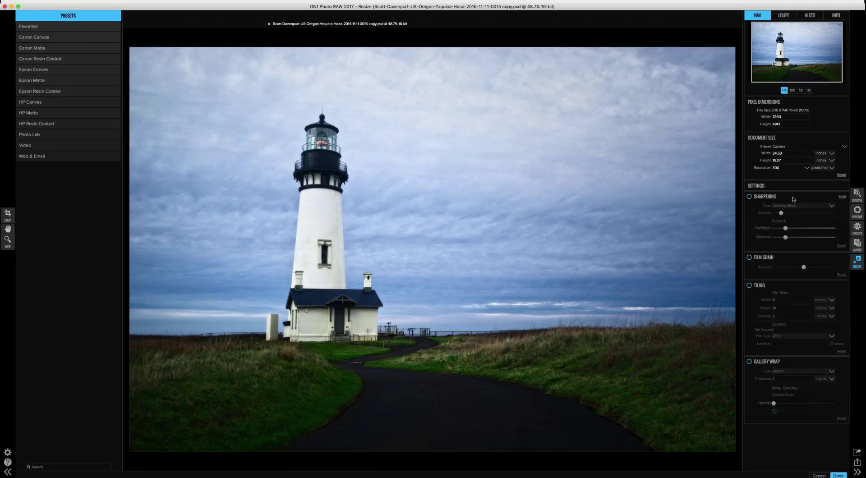